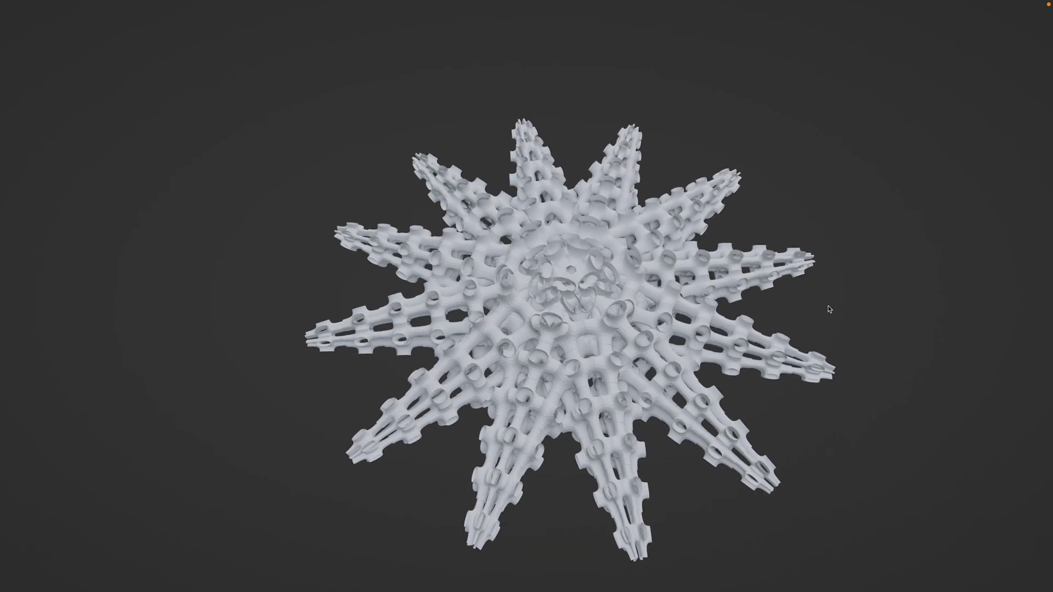
Restore the full workspace layout and enlarge the node editors above the 3D viewport
{"action": "key", "text": "ctrl+alt+space"}
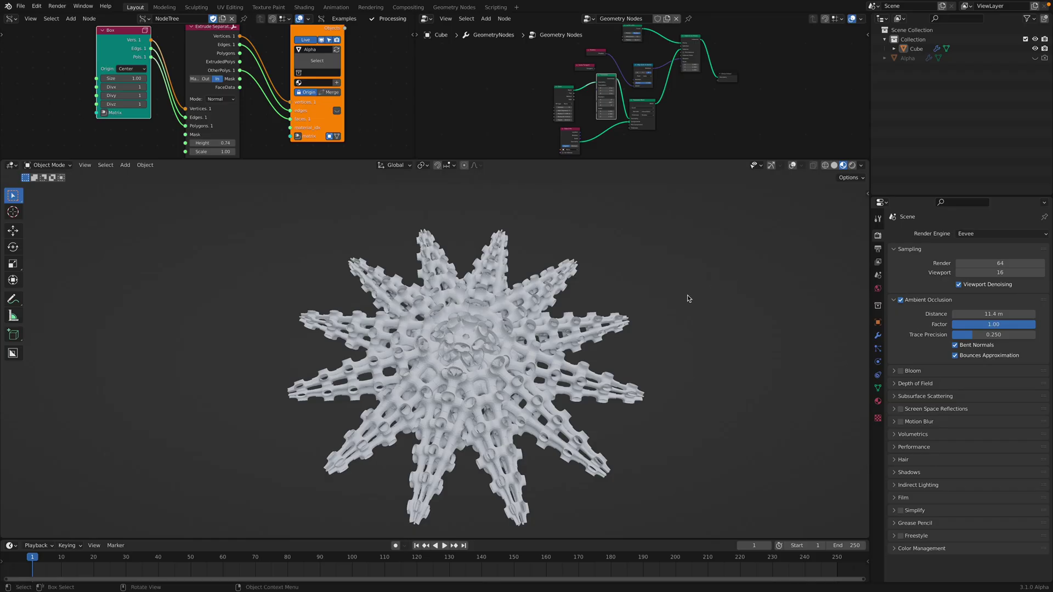
{"action": "left_click_drag", "start_coordinate": [651, 158], "coordinate": [651, 287]}
{"action": "scroll", "coordinate": [247, 118], "scroll_direction": "up", "scroll_amount": 3}
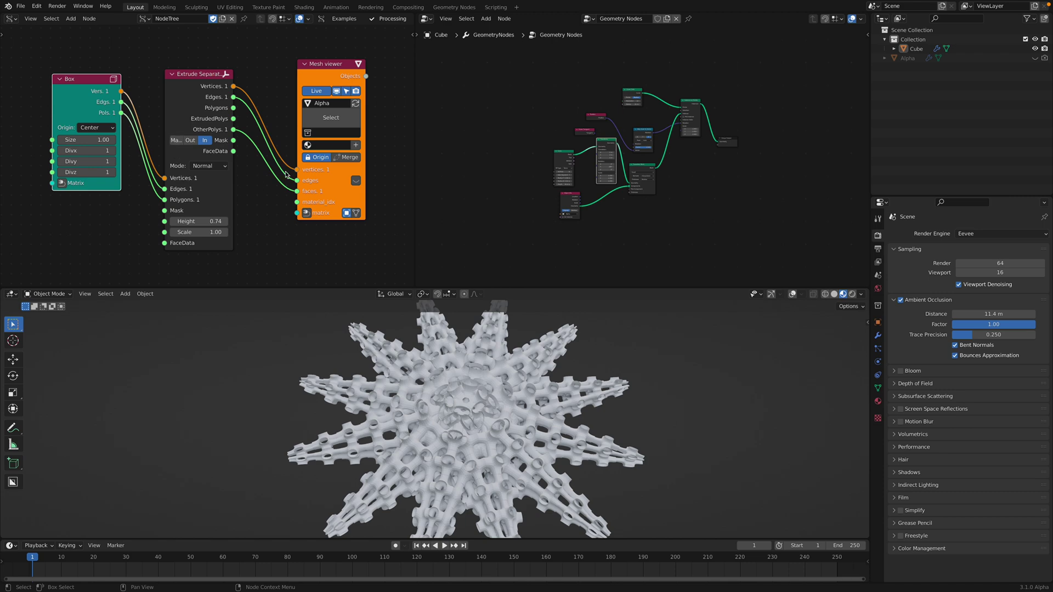
{"action": "scroll", "coordinate": [569, 203], "scroll_direction": "up", "scroll_amount": 2}
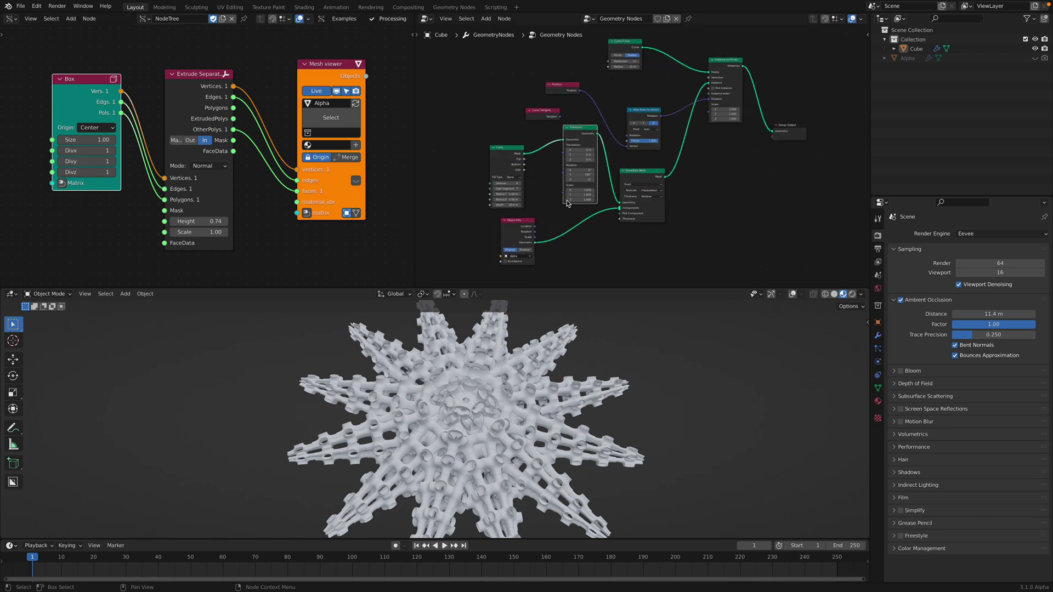
{"action": "scroll", "coordinate": [569, 204], "scroll_direction": "up", "scroll_amount": 2}
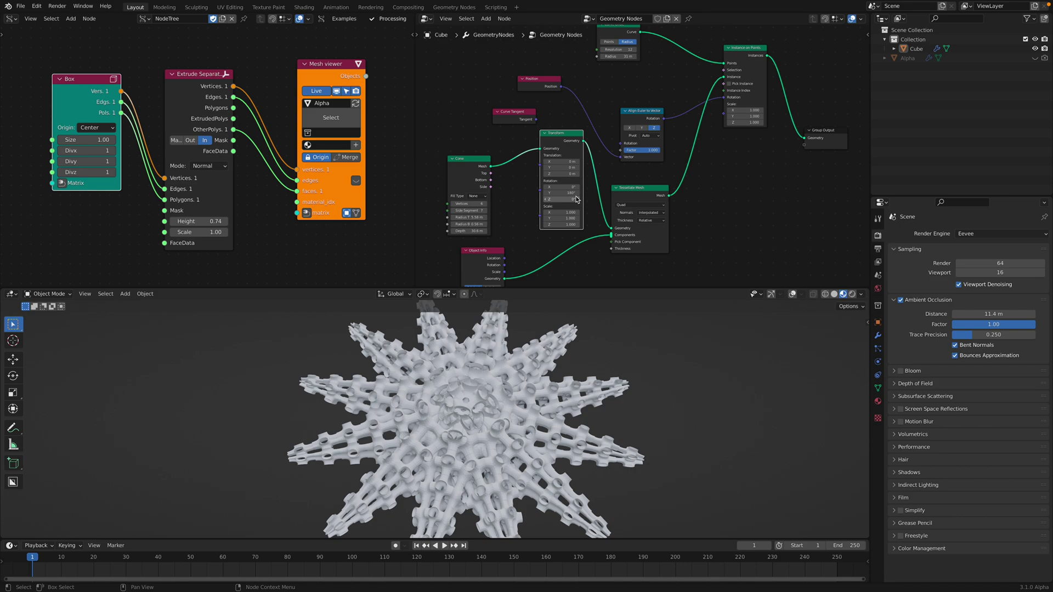
{"action": "left_click_drag", "start_coordinate": [692, 287], "coordinate": [690, 338]}
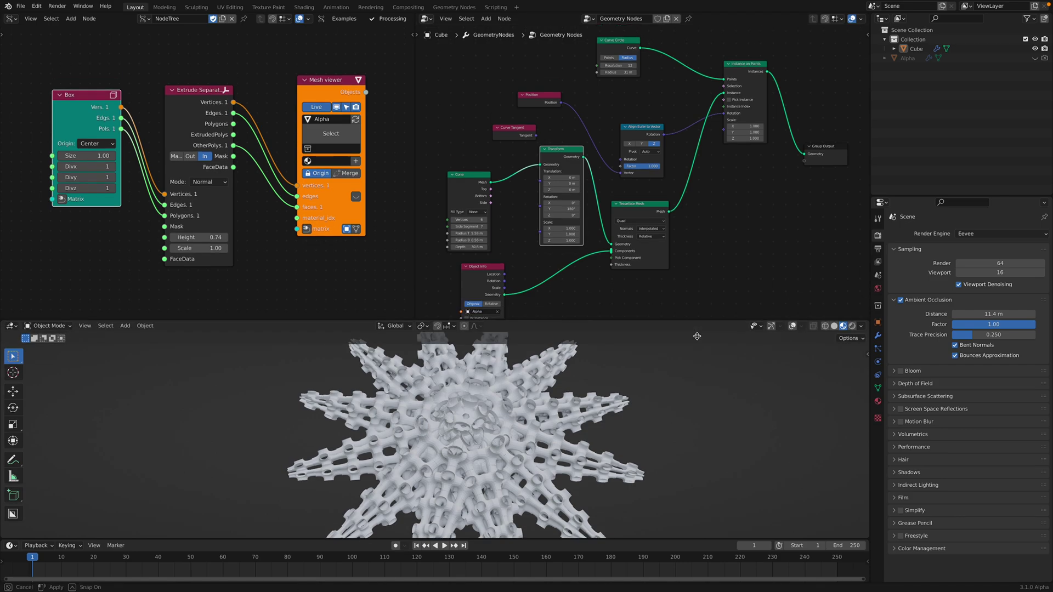
Rearrange the Tessellate Mesh, Cone and Object Info nodes in the Geometry Nodes graph for a clearer layout
{"action": "scroll", "coordinate": [546, 203], "scroll_direction": "up", "scroll_amount": 2}
{"action": "middle_click_drag", "start_coordinate": [547, 203], "coordinate": [557, 170]}
{"action": "left_click_drag", "start_coordinate": [613, 233], "coordinate": [608, 242]}
{"action": "middle_click_drag", "start_coordinate": [598, 205], "coordinate": [647, 142]}
{"action": "middle_click_drag", "start_coordinate": [634, 185], "coordinate": [659, 193]}
{"action": "left_click_drag", "start_coordinate": [697, 185], "coordinate": [705, 188]}
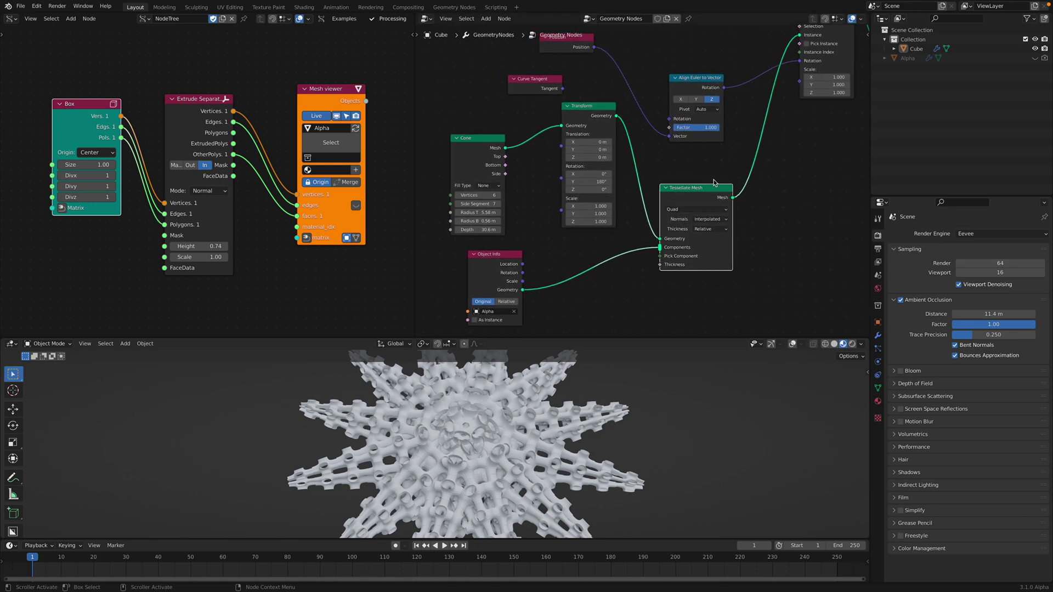
{"action": "middle_click_drag", "start_coordinate": [688, 193], "coordinate": [706, 201]}
{"action": "left_click_drag", "start_coordinate": [483, 147], "coordinate": [513, 119]}
{"action": "middle_click_drag", "start_coordinate": [515, 182], "coordinate": [535, 135]}
{"action": "scroll", "coordinate": [527, 170], "scroll_direction": "up", "scroll_amount": 1}
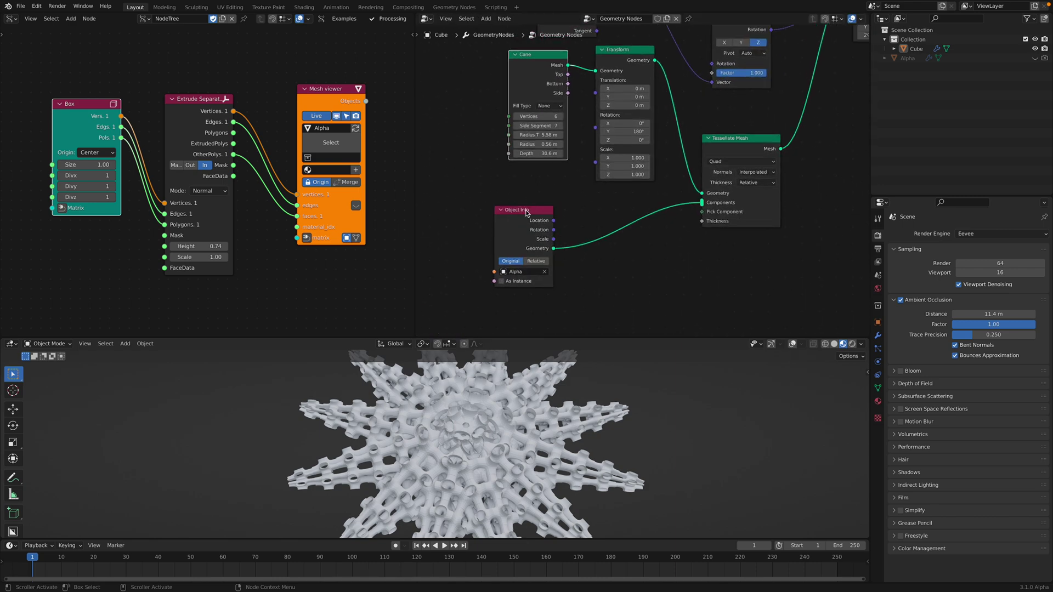
{"action": "left_click_drag", "start_coordinate": [517, 204], "coordinate": [572, 209]}
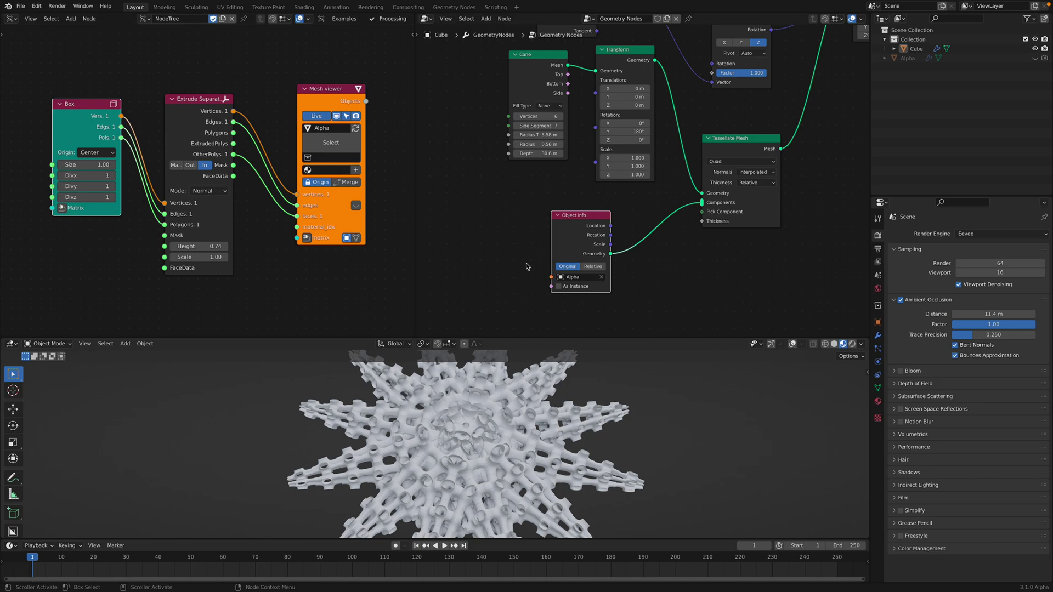
{"action": "middle_click_drag", "start_coordinate": [587, 241], "coordinate": [579, 230]}
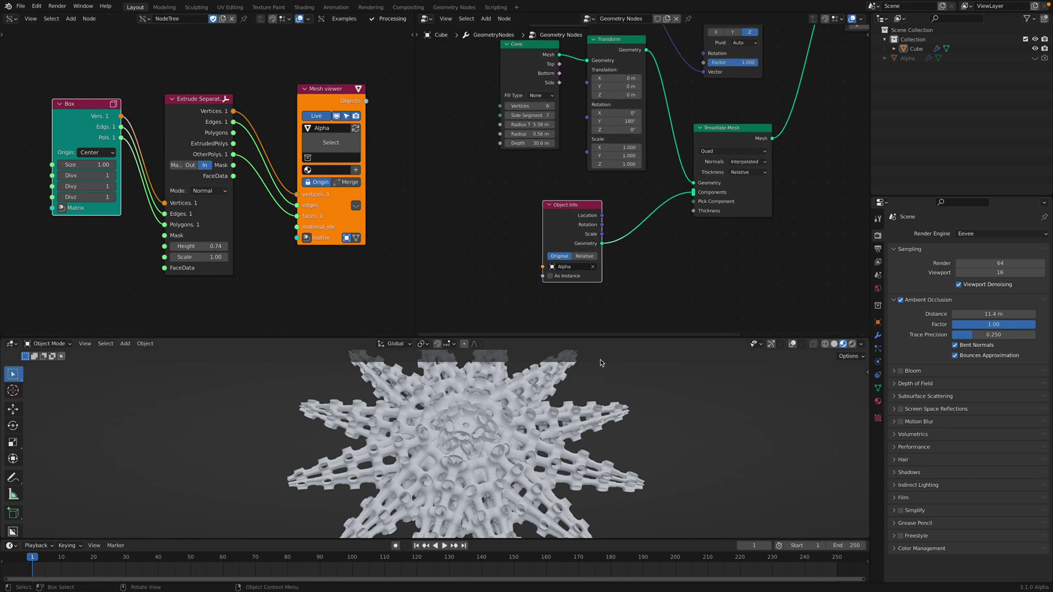
Enlarge the 3D viewport, reduce the Curve Circle's resolution to 3 and step it back up slightly
{"action": "left_click_drag", "start_coordinate": [615, 301], "coordinate": [613, 246]}
{"action": "middle_click_drag", "start_coordinate": [604, 337], "coordinate": [619, 331]}
{"action": "middle_click_drag", "start_coordinate": [663, 154], "coordinate": [629, 236]}
{"action": "middle_click_drag", "start_coordinate": [701, 86], "coordinate": [624, 258]}
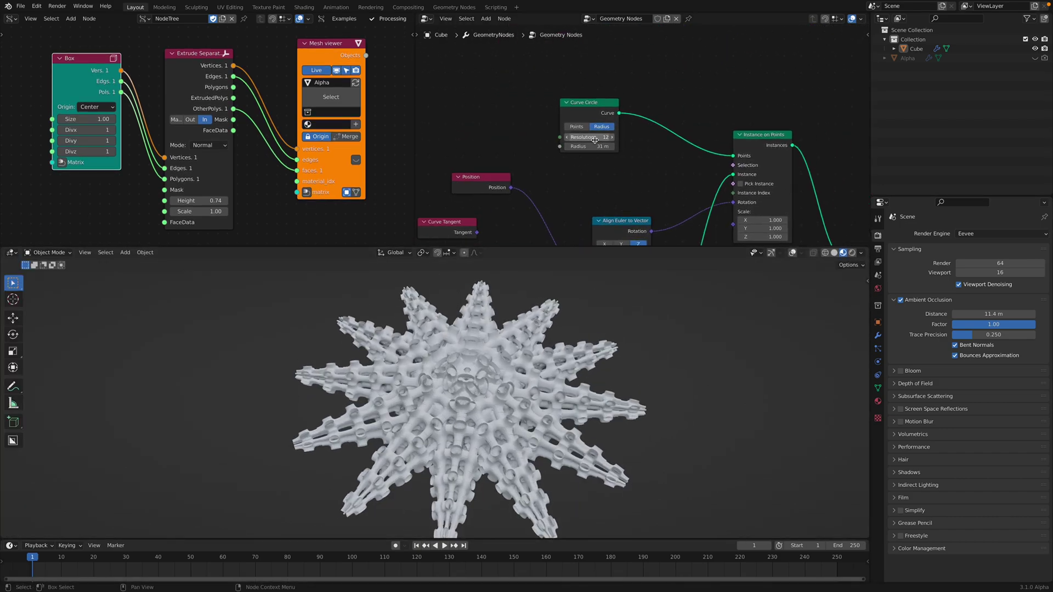
{"action": "left_click_drag", "start_coordinate": [594, 138], "coordinate": [544, 139]}
{"action": "scroll", "coordinate": [645, 177], "scroll_direction": "down", "scroll_amount": 2}
{"action": "middle_click_drag", "start_coordinate": [646, 177], "coordinate": [648, 157]}
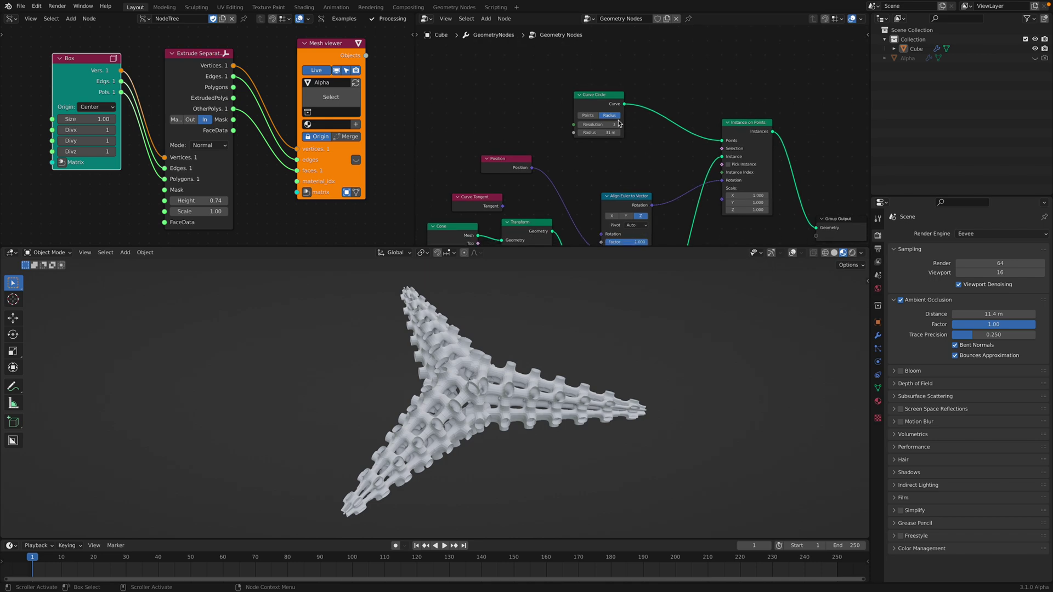
{"action": "left_click", "coordinate": [618, 122]}
{"action": "left_click", "coordinate": [618, 122]}
Connect the Tessellate Mesh output directly to the Group Output geometry, bypassing Instance on Points
{"action": "scroll", "coordinate": [669, 204], "scroll_direction": "down", "scroll_amount": 1}
{"action": "middle_click_drag", "start_coordinate": [668, 204], "coordinate": [658, 116]}
{"action": "middle_click_drag", "start_coordinate": [647, 196], "coordinate": [643, 177]}
{"action": "left_click_drag", "start_coordinate": [640, 177], "coordinate": [787, 108]}
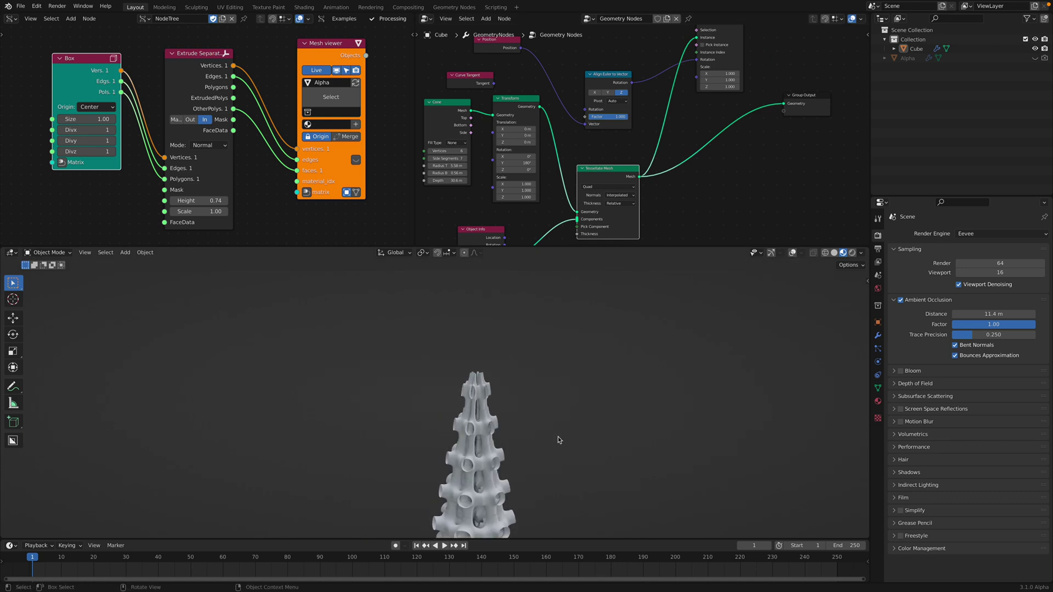
{"action": "middle_click_drag", "start_coordinate": [554, 339], "coordinate": [433, 393]}
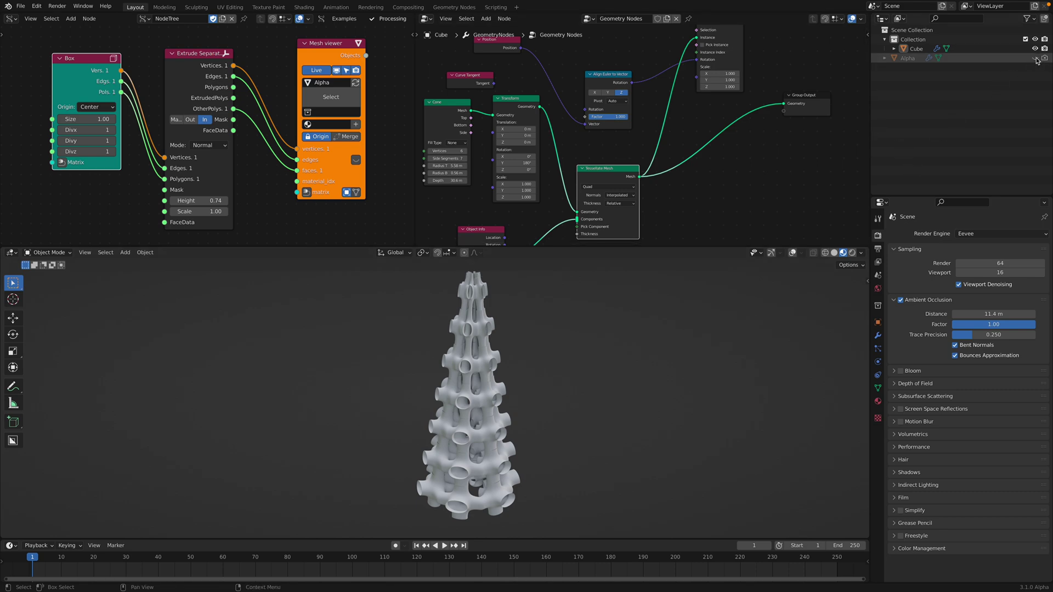
Unhide the Alpha object, select it, and turn on the viewport gizmos and overlays
{"action": "middle_click_drag", "start_coordinate": [478, 292], "coordinate": [477, 390], "text": "shift"}
{"action": "scroll", "coordinate": [476, 390], "scroll_direction": "up", "scroll_amount": 3}
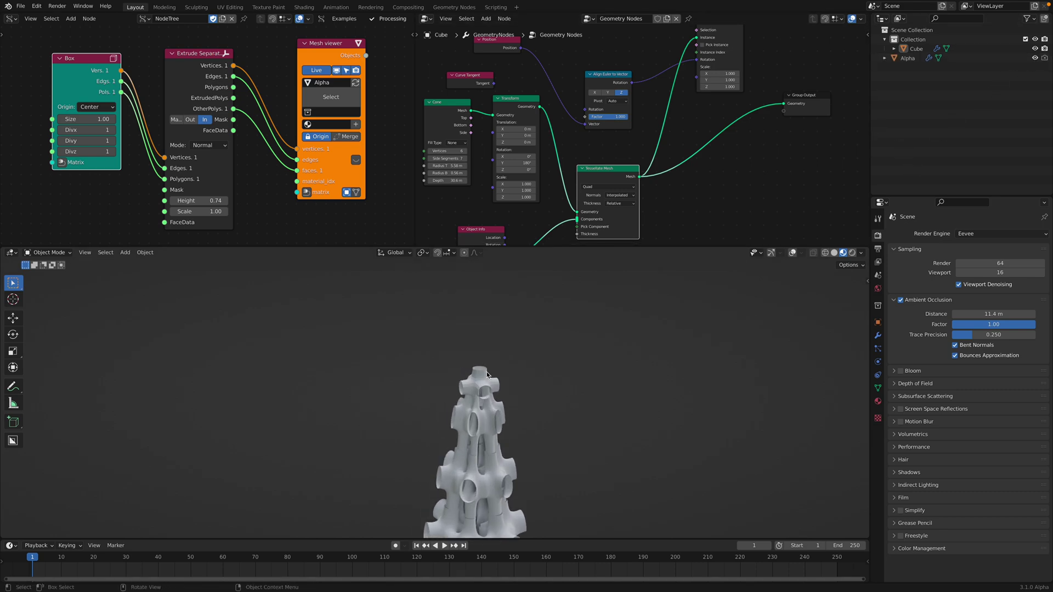
{"action": "left_click", "coordinate": [484, 371]}
{"action": "left_click", "coordinate": [771, 253]}
{"action": "left_click", "coordinate": [792, 253]}
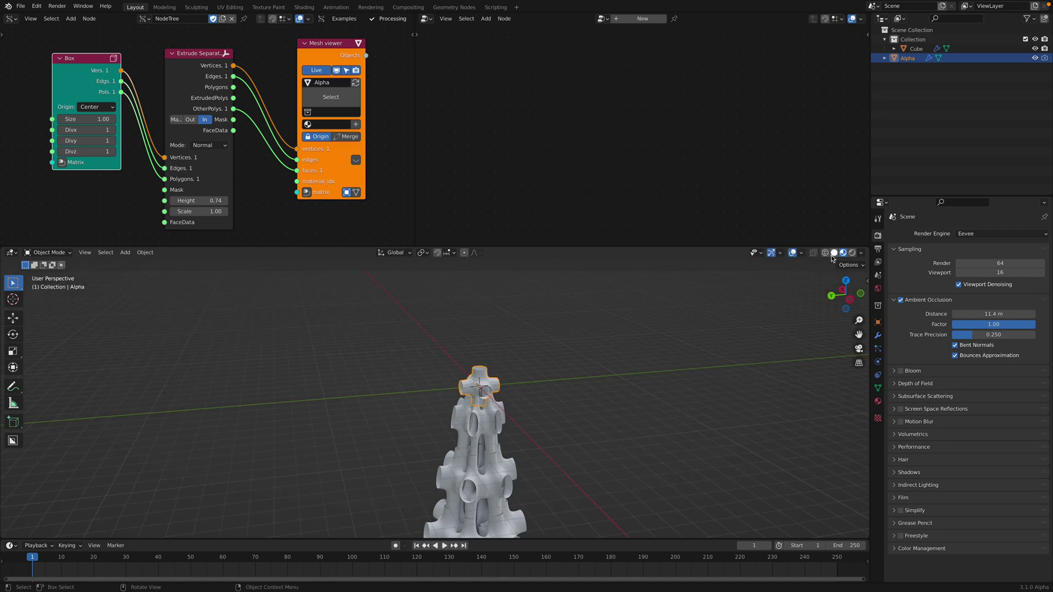
Switch the viewport to solid shading and move the Alpha object away from the tower's top
{"action": "key", "text": "g"}
{"action": "left_click", "coordinate": [562, 371]}
{"action": "middle_click_drag", "start_coordinate": [562, 372], "coordinate": [508, 447], "text": "shift"}
{"action": "scroll", "coordinate": [502, 393], "scroll_direction": "up", "scroll_amount": 5}
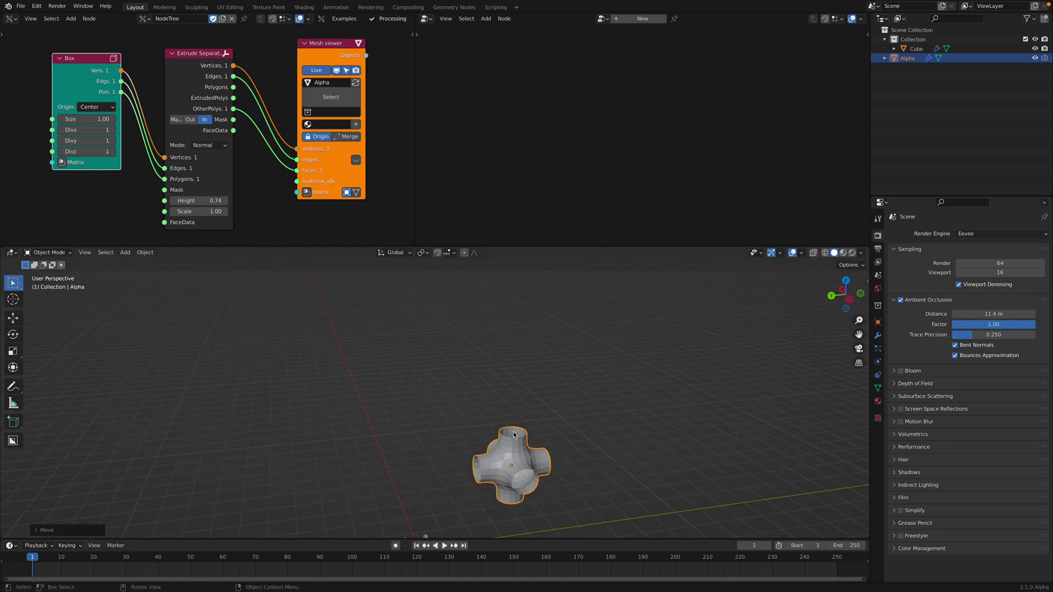
{"action": "middle_click_drag", "start_coordinate": [580, 497], "coordinate": [550, 363], "text": "shift"}
{"action": "scroll", "coordinate": [551, 364], "scroll_direction": "down", "scroll_amount": 5}
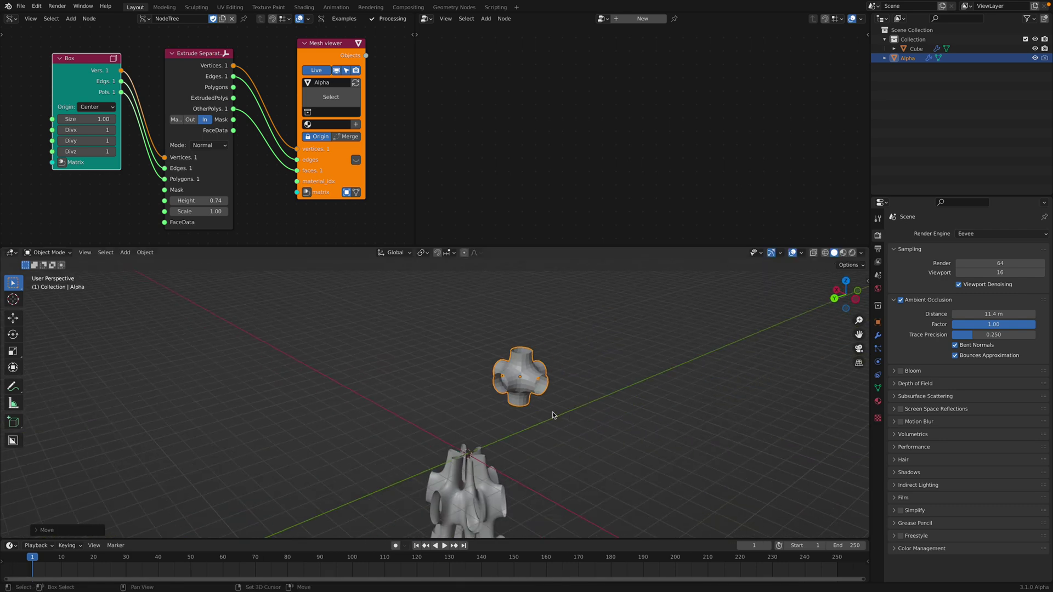
{"action": "scroll", "coordinate": [211, 184], "scroll_direction": "down", "scroll_amount": 1}
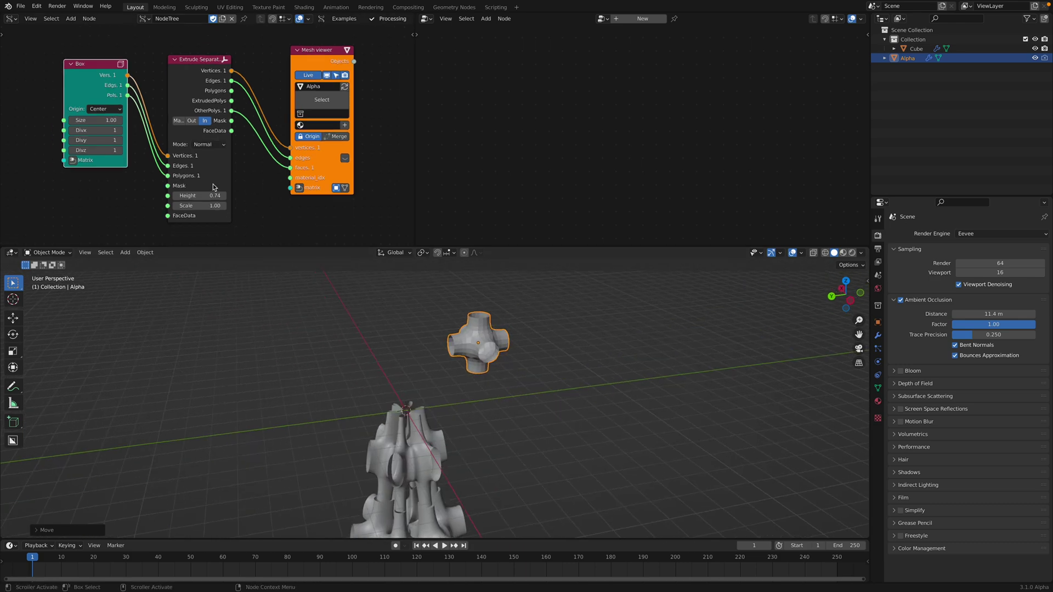
Space out the Box and Extrude Separate Faces nodes and widen the extrude node
{"action": "left_click_drag", "start_coordinate": [75, 86], "coordinate": [53, 91]}
{"action": "left_click_drag", "start_coordinate": [191, 193], "coordinate": [186, 197]}
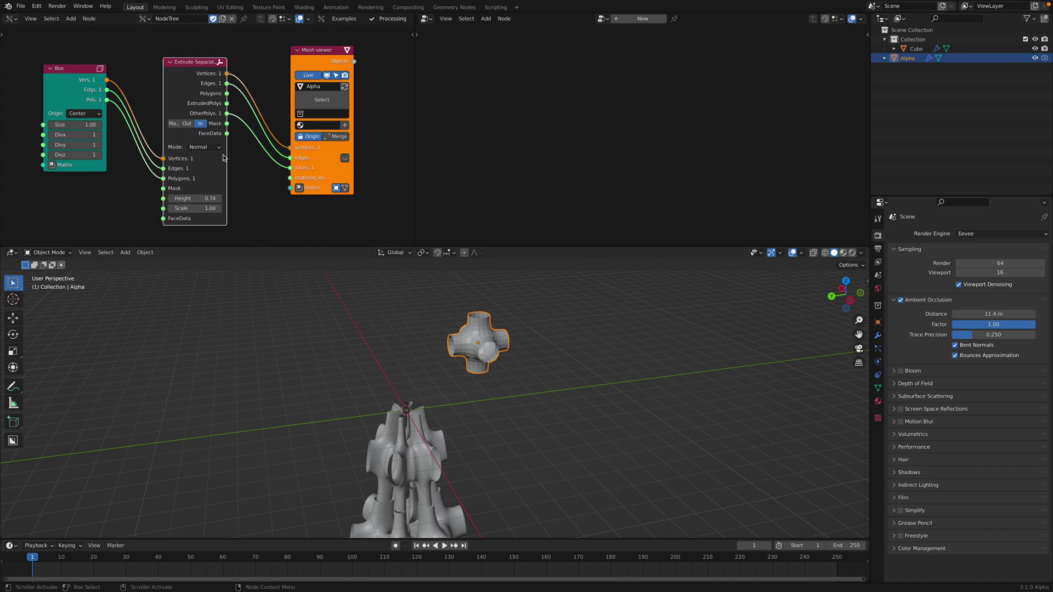
{"action": "left_click_drag", "start_coordinate": [231, 156], "coordinate": [248, 158]}
Set the Extrude Separate Faces node's height to 0.68 and scale to 0.40
{"action": "scroll", "coordinate": [475, 309], "scroll_direction": "up", "scroll_amount": 2}
{"action": "middle_click_drag", "start_coordinate": [475, 309], "coordinate": [491, 314]}
{"action": "middle_click_drag", "start_coordinate": [546, 362], "coordinate": [483, 300]}
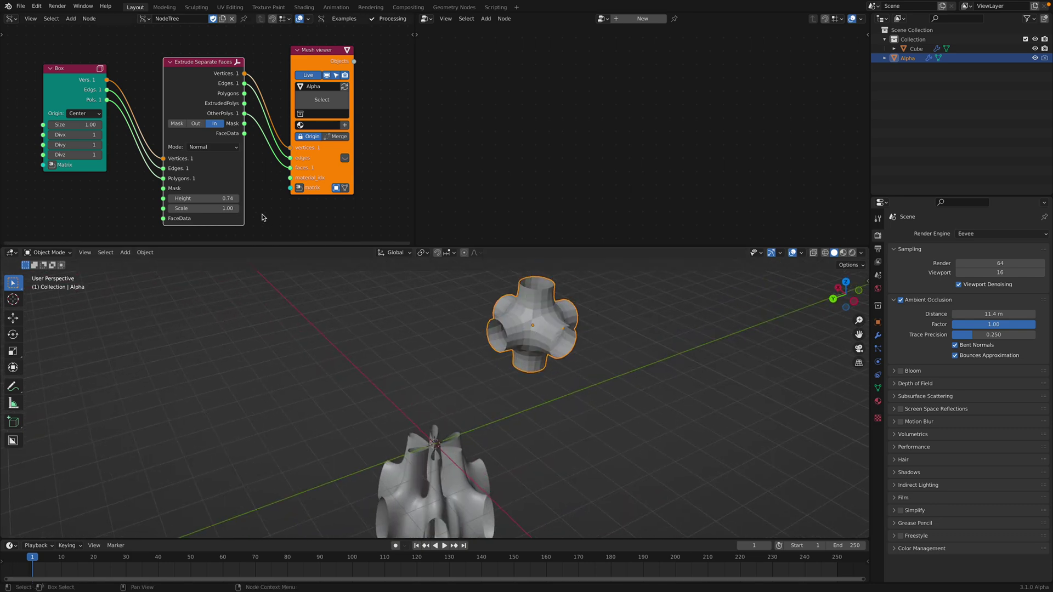
{"action": "mouse_move", "coordinate": [218, 198]}
{"action": "left_mouse_down"}
{"action": "mouse_move", "coordinate": [321, 199]}
{"action": "mouse_move", "coordinate": [203, 198]}
{"action": "left_mouse_up"}
{"action": "middle_click_drag", "start_coordinate": [359, 402], "coordinate": [329, 305], "text": "shift"}
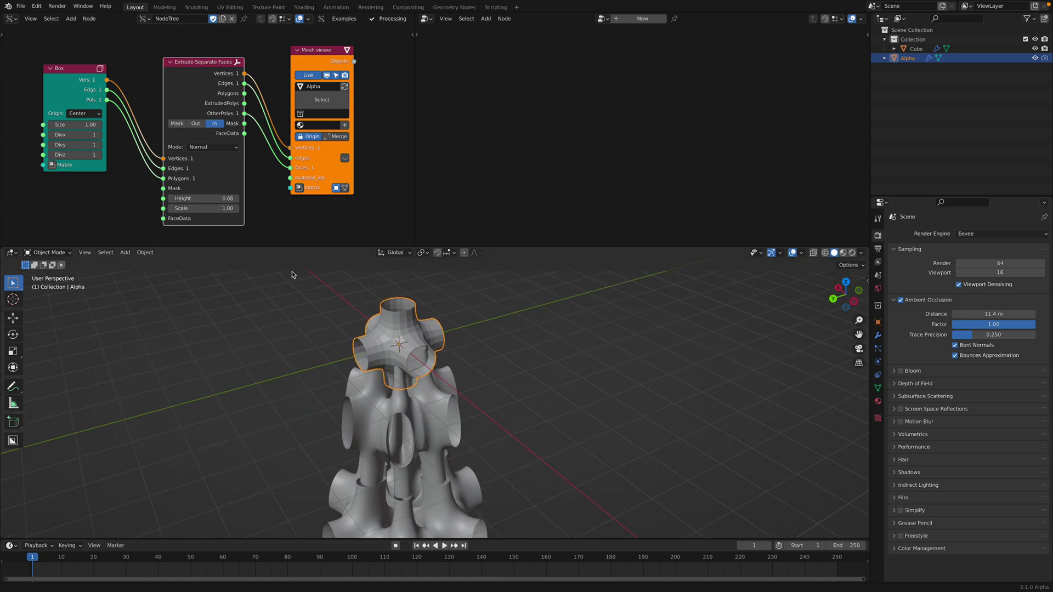
{"action": "left_click_drag", "start_coordinate": [203, 208], "coordinate": [181, 208]}
{"action": "middle_click_drag", "start_coordinate": [444, 351], "coordinate": [449, 467]}
{"action": "scroll", "coordinate": [441, 442], "scroll_direction": "up", "scroll_amount": 8}
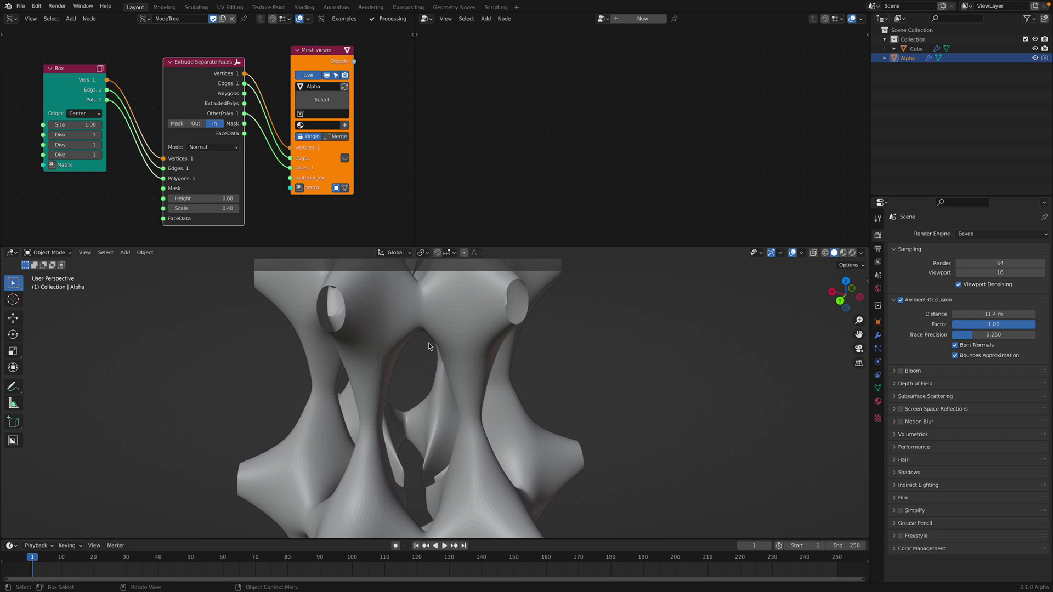
Select the tessellated tower and display its modifiers to review the Weld and Subdivision settings
{"action": "scroll", "coordinate": [462, 361], "scroll_direction": "down", "scroll_amount": 4}
{"action": "middle_click_drag", "start_coordinate": [461, 361], "coordinate": [445, 369]}
{"action": "left_click", "coordinate": [446, 369]}
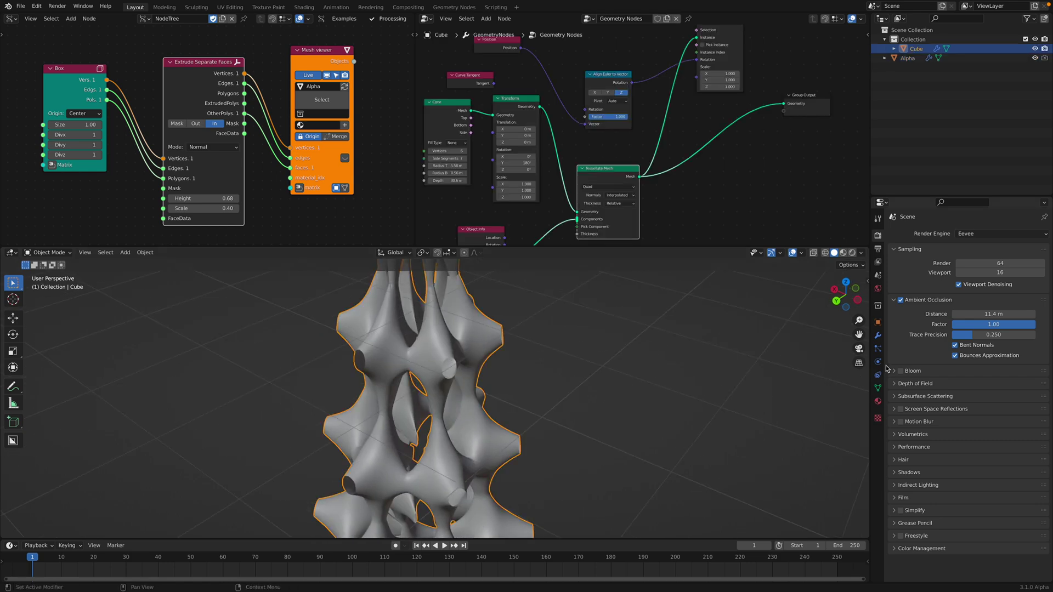
{"action": "left_click", "coordinate": [879, 337]}
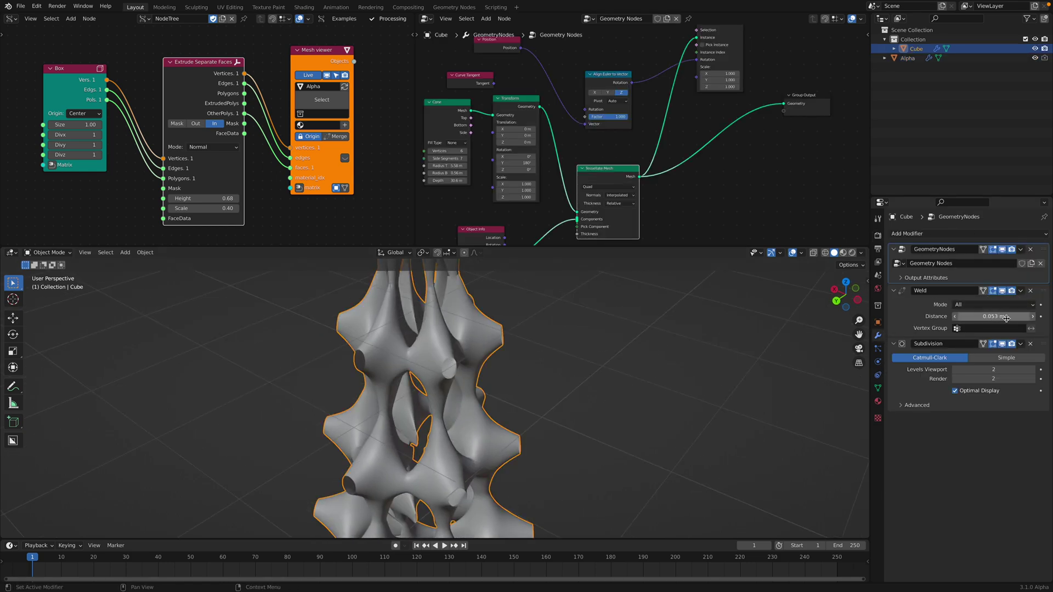
{"action": "scroll", "coordinate": [539, 457], "scroll_direction": "down", "scroll_amount": 3}
{"action": "middle_click_drag", "start_coordinate": [540, 457], "coordinate": [451, 349]}
{"action": "scroll", "coordinate": [478, 449], "scroll_direction": "down", "scroll_amount": 2}
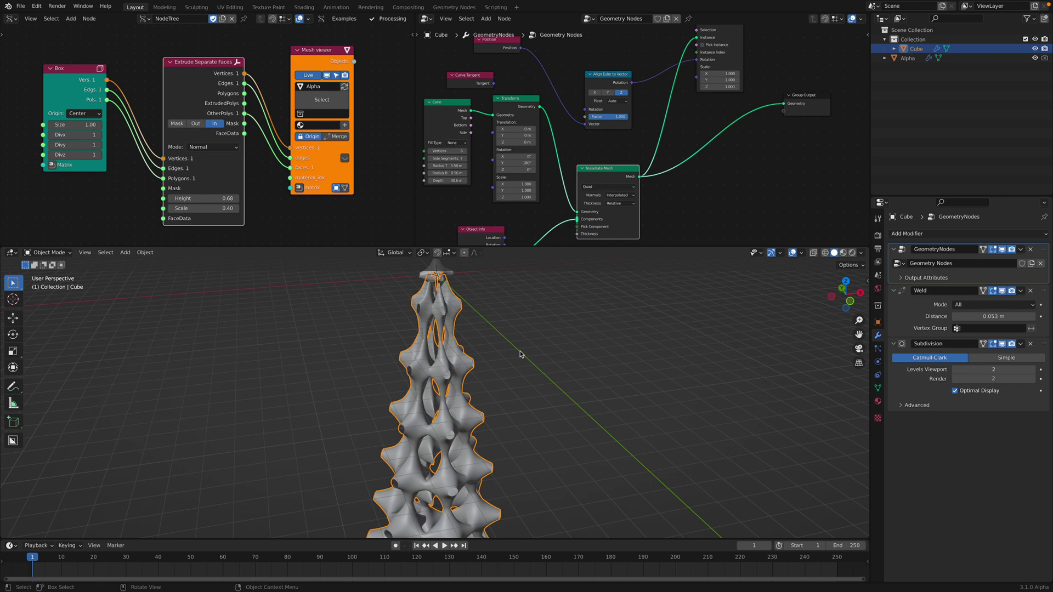
Enlarge the Geometry Nodes editor in height and width and select the Tessellate Mesh node
{"action": "left_click_drag", "start_coordinate": [516, 248], "coordinate": [520, 325]}
{"action": "left_click_drag", "start_coordinate": [415, 204], "coordinate": [311, 204]}
{"action": "scroll", "coordinate": [433, 203], "scroll_direction": "up", "scroll_amount": 3}
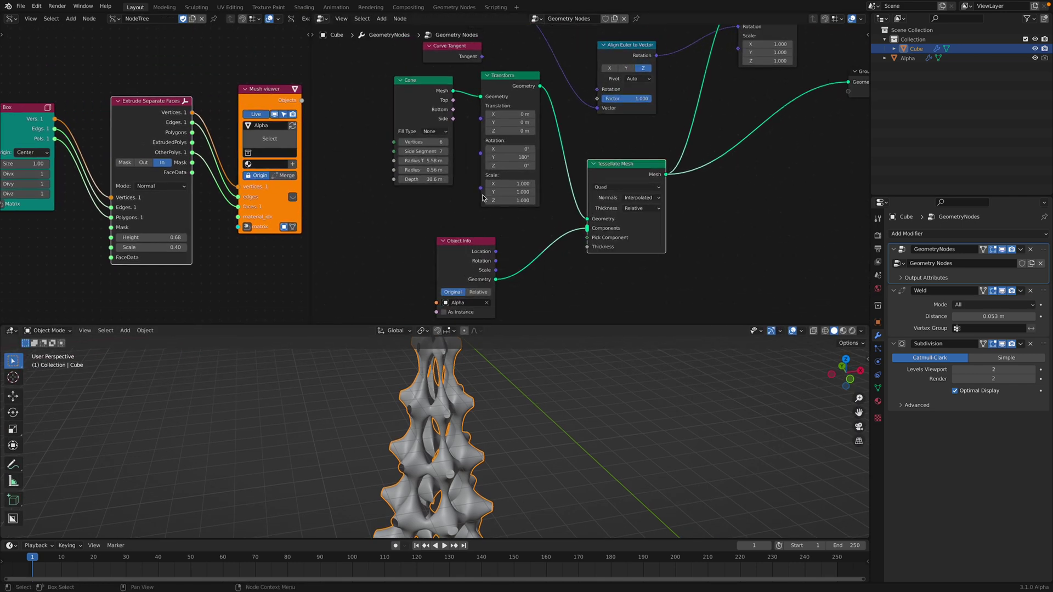
{"action": "left_click", "coordinate": [524, 164]}
{"action": "left_click", "coordinate": [616, 217]}
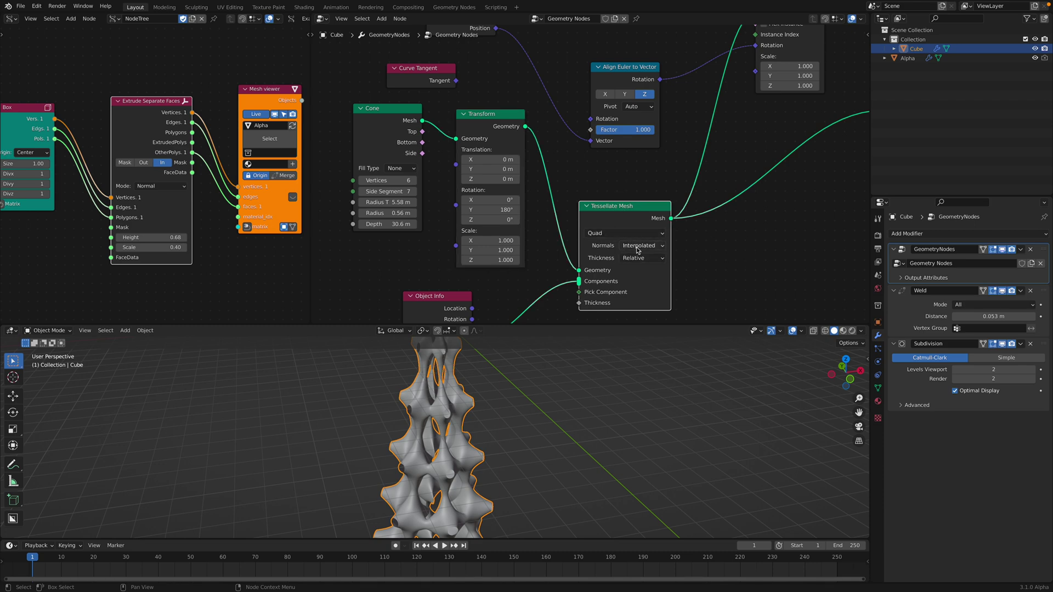
Review the Tessellate Mesh node's options and reposition the Object Info node slightly
{"action": "middle_click_drag", "start_coordinate": [621, 242], "coordinate": [641, 221]}
{"action": "left_click", "coordinate": [651, 226]}
{"action": "left_click", "coordinate": [769, 264]}
{"action": "middle_click_drag", "start_coordinate": [639, 290], "coordinate": [657, 256]}
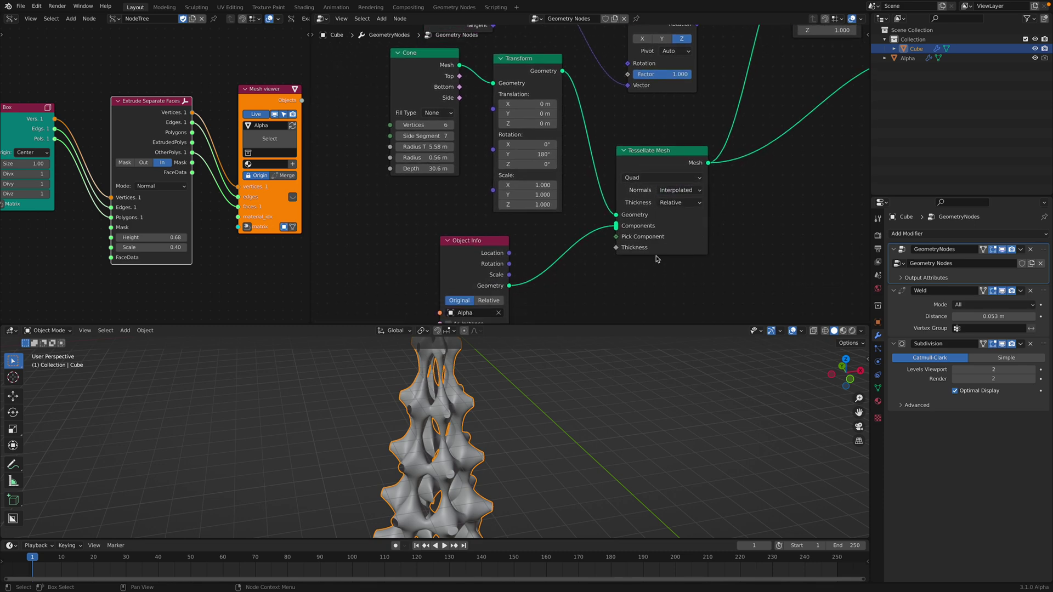
{"action": "left_click_drag", "start_coordinate": [634, 249], "coordinate": [633, 252]}
{"action": "left_click_drag", "start_coordinate": [469, 241], "coordinate": [460, 223]}
{"action": "scroll", "coordinate": [617, 241], "scroll_direction": "down", "scroll_amount": 1}
{"action": "middle_click_drag", "start_coordinate": [479, 231], "coordinate": [485, 271]}
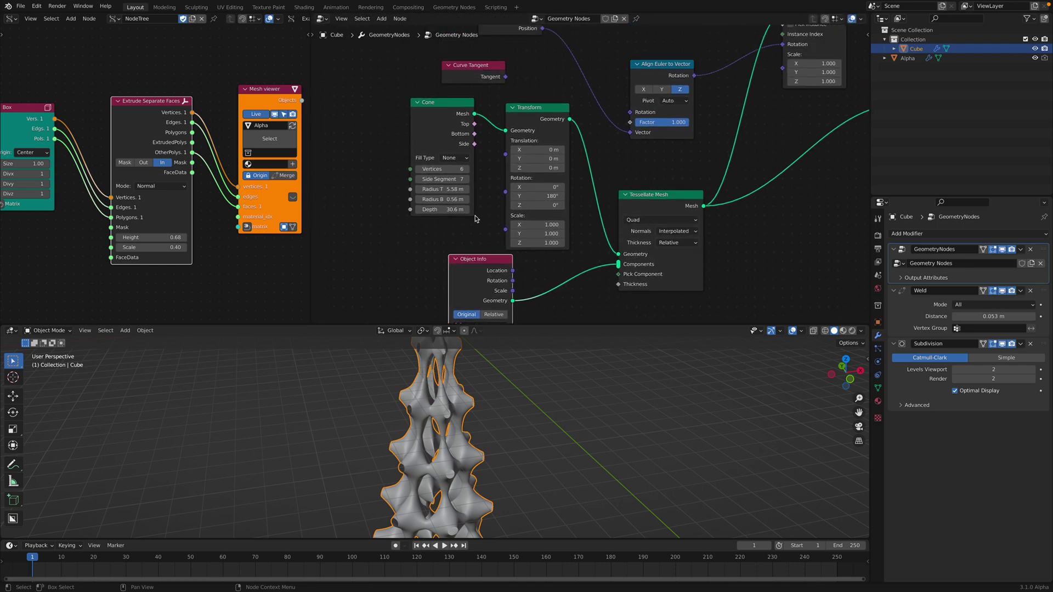
Reduce the Cone node's vertices to 3 and raise them to 4
{"action": "left_click", "coordinate": [419, 170]}
{"action": "left_click", "coordinate": [419, 170]}
{"action": "left_click", "coordinate": [419, 170]}
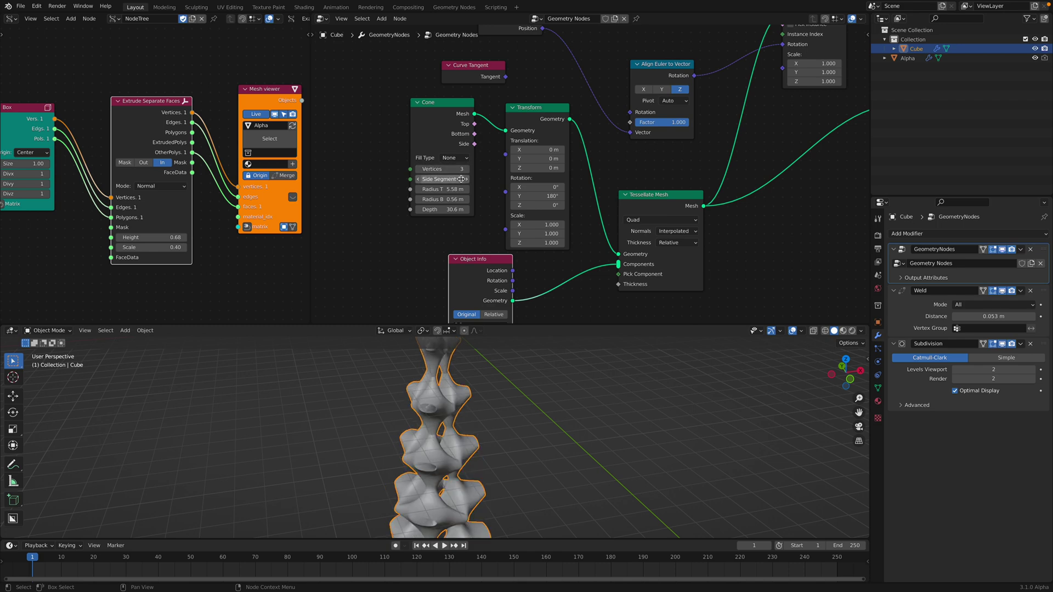
{"action": "left_click", "coordinate": [466, 169]}
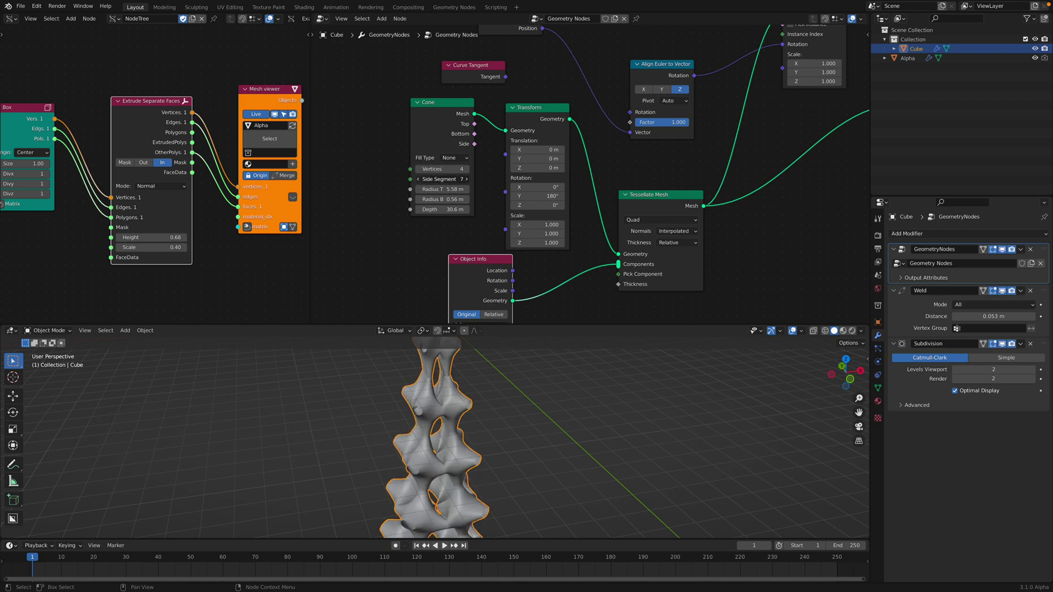
Lower the cone's side segments and raise them again to 8
{"action": "left_click", "coordinate": [419, 180]}
{"action": "left_click", "coordinate": [420, 180]}
{"action": "left_click", "coordinate": [419, 180]}
{"action": "left_click", "coordinate": [466, 180]}
{"action": "left_click", "coordinate": [467, 180]}
{"action": "left_click", "coordinate": [466, 180]}
{"action": "left_click", "coordinate": [467, 180]}
Enlarge the 3D viewport and set the cone's top radius to 7.58 m and bottom radius to 1.36 m
{"action": "middle_click_drag", "start_coordinate": [507, 477], "coordinate": [578, 447]}
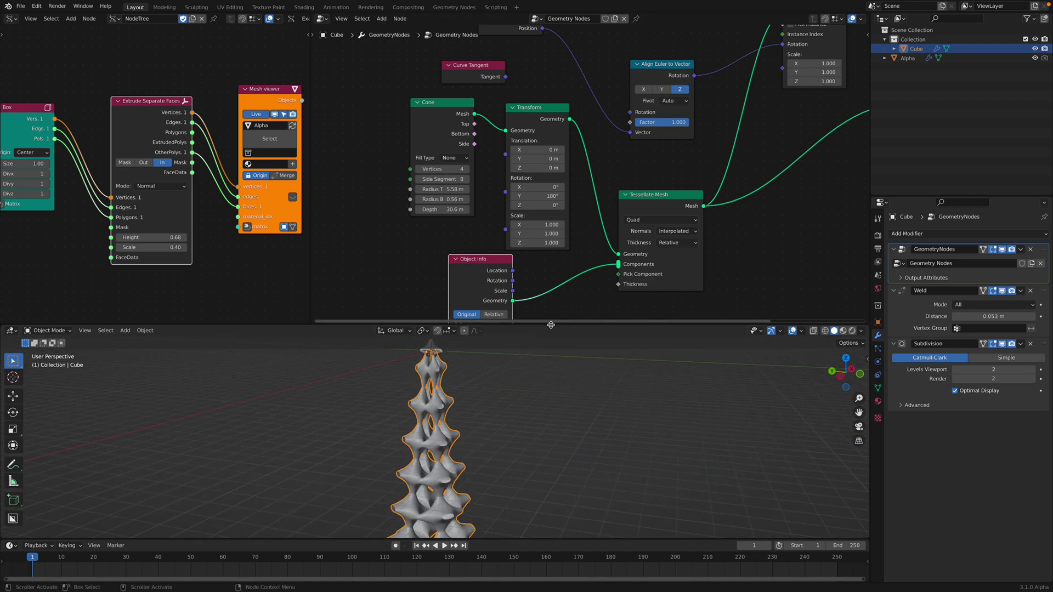
{"action": "left_click_drag", "start_coordinate": [551, 324], "coordinate": [550, 232]}
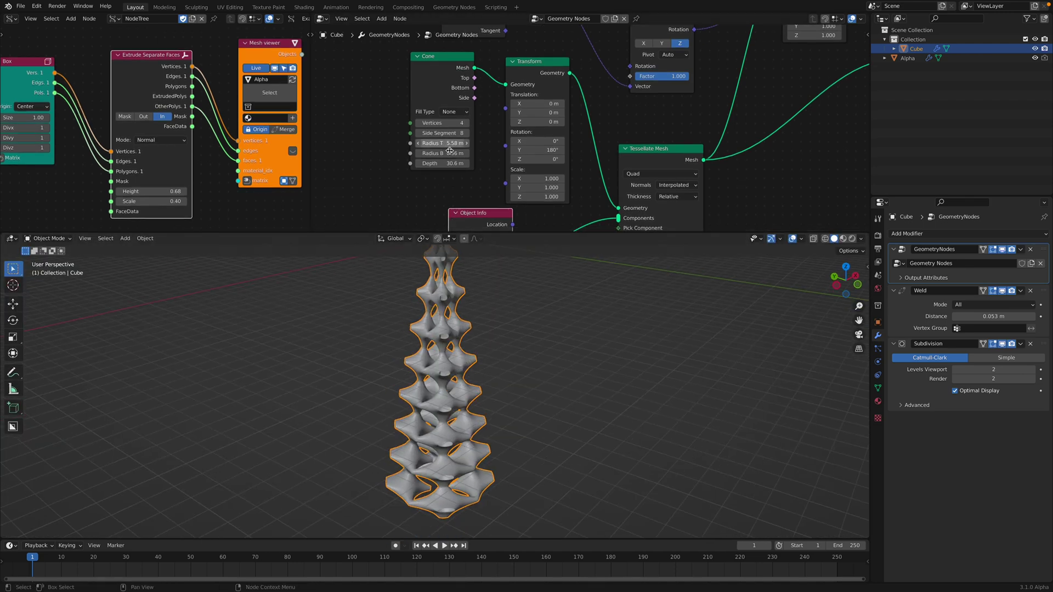
{"action": "left_click_drag", "start_coordinate": [442, 143], "coordinate": [462, 154]}
Try the cone with 3 vertices and raise the count to 6
{"action": "left_click", "coordinate": [421, 123]}
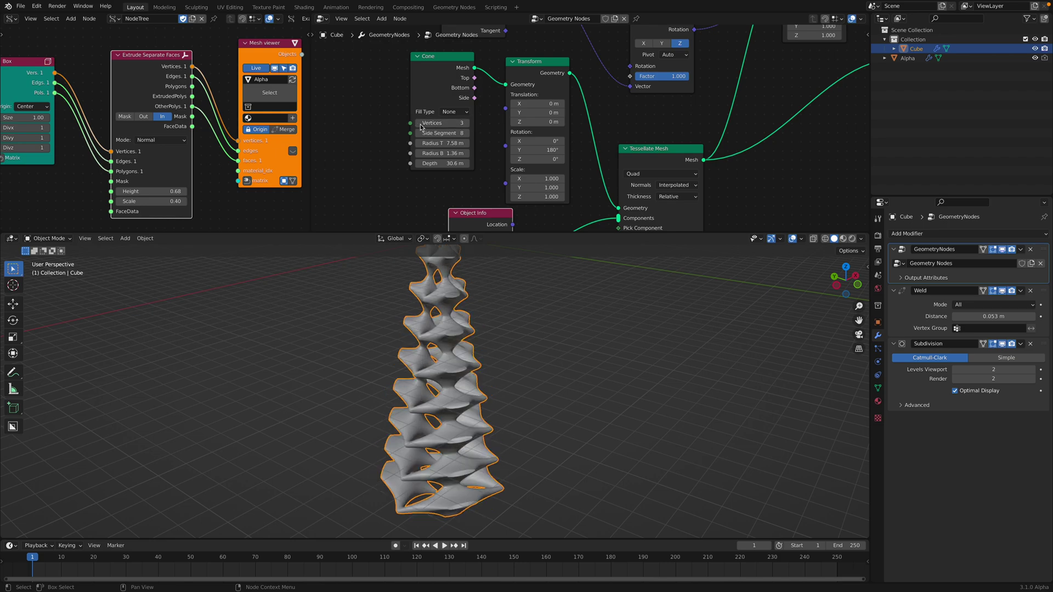
{"action": "left_click", "coordinate": [465, 123]}
{"action": "left_click", "coordinate": [465, 123]}
{"action": "left_click", "coordinate": [465, 123]}
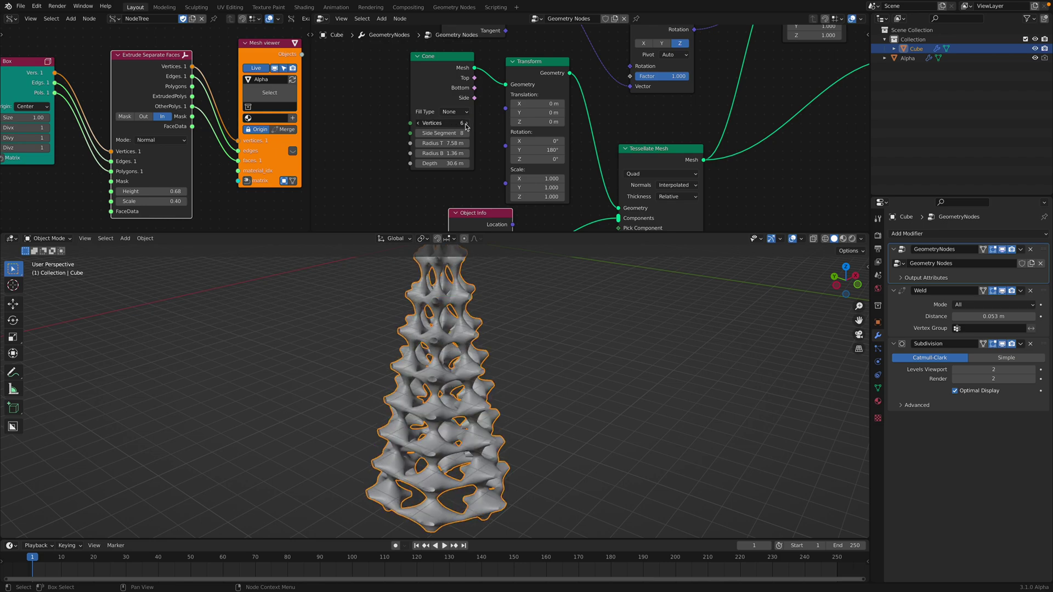
Raise the Cone node's vertices to 8 and inspect the denser structure
{"action": "left_click", "coordinate": [464, 123]}
{"action": "left_click", "coordinate": [464, 124]}
{"action": "middle_click_drag", "start_coordinate": [504, 351], "coordinate": [460, 377]}
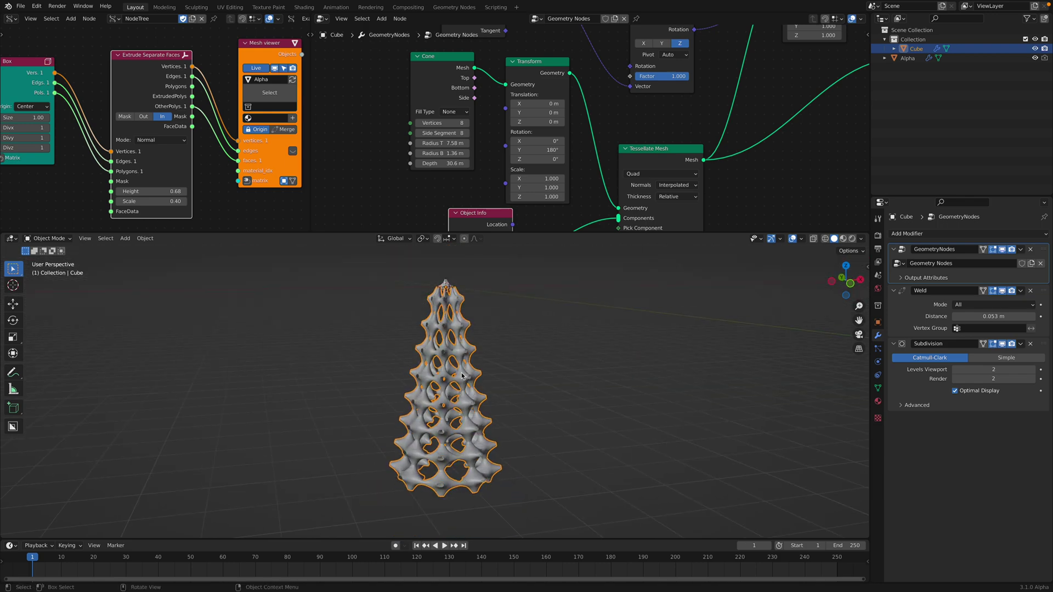
{"action": "scroll", "coordinate": [518, 382], "scroll_direction": "up", "scroll_amount": 3}
{"action": "middle_click_drag", "start_coordinate": [511, 359], "coordinate": [520, 380]}
{"action": "scroll", "coordinate": [494, 373], "scroll_direction": "down", "scroll_amount": 1}
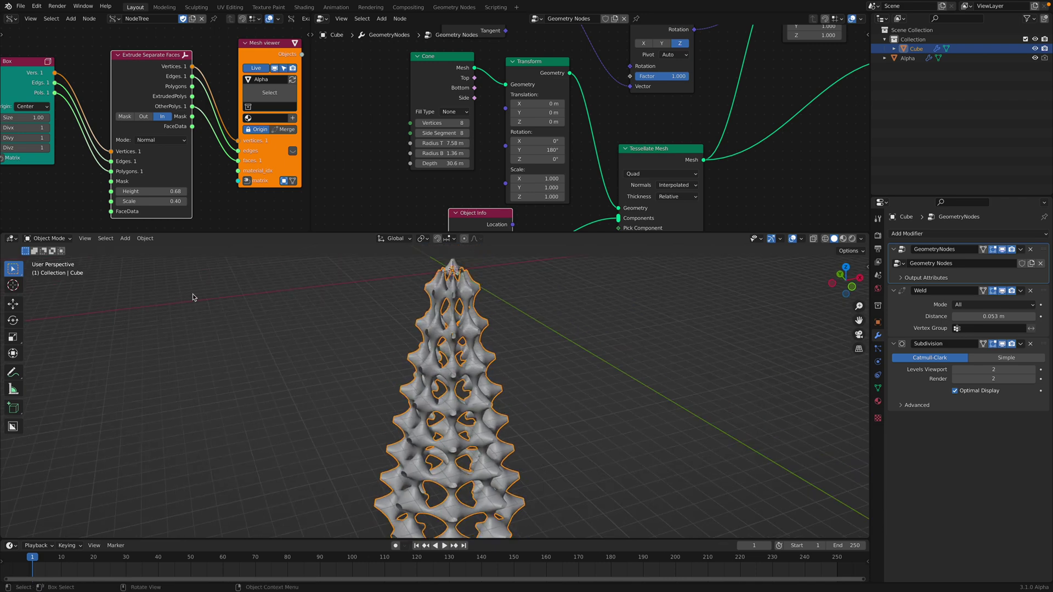
Widen the Sverchok node editor slightly and make both node editors taller
{"action": "scroll", "coordinate": [175, 209], "scroll_direction": "down", "scroll_amount": 1}
{"action": "middle_click_drag", "start_coordinate": [173, 210], "coordinate": [186, 199]}
{"action": "middle_click_drag", "start_coordinate": [309, 188], "coordinate": [301, 188]}
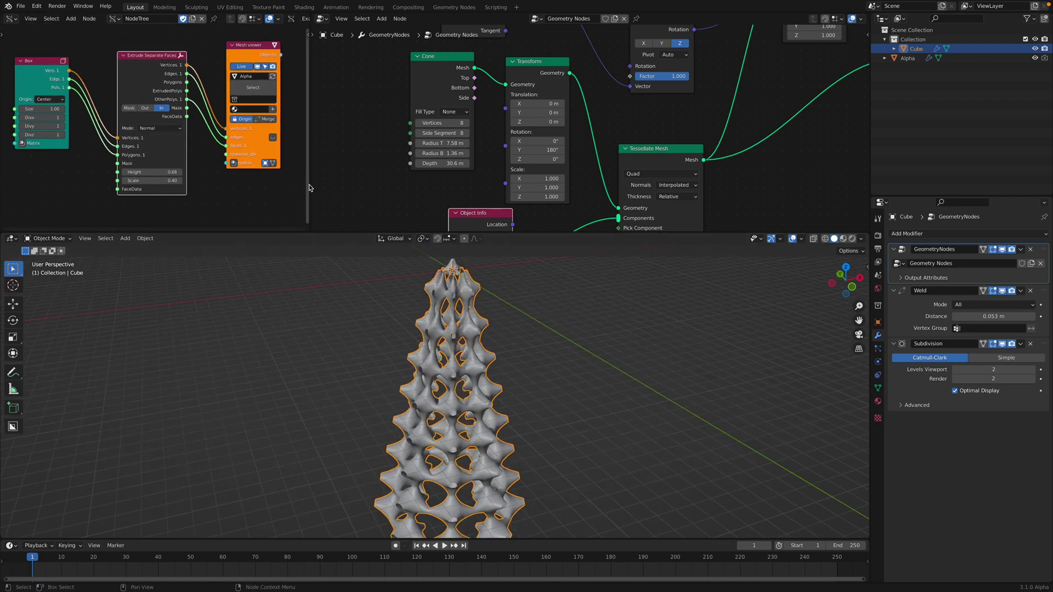
{"action": "left_click_drag", "start_coordinate": [310, 183], "coordinate": [321, 184]}
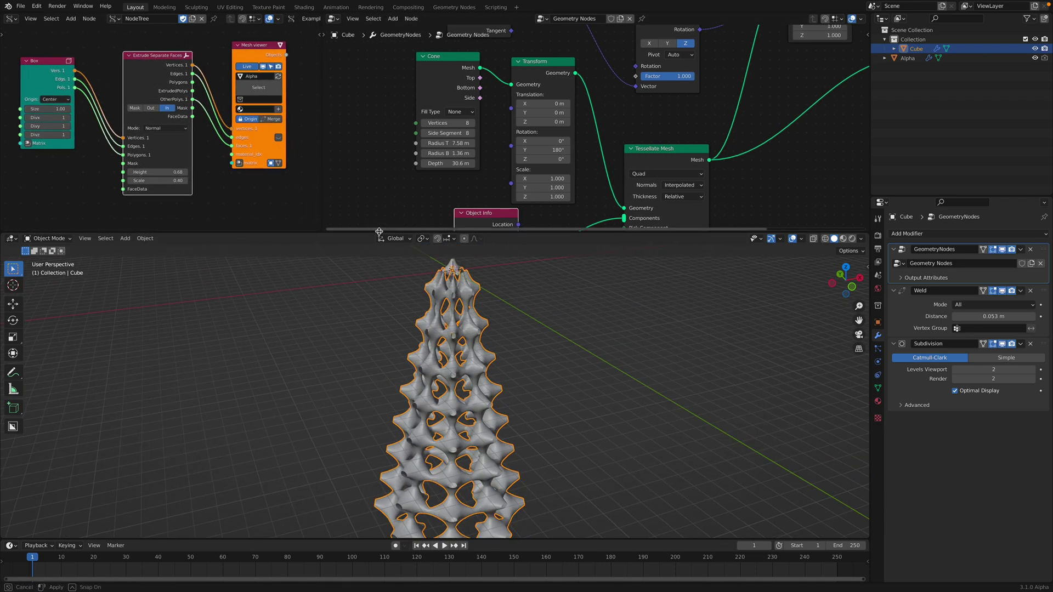
{"action": "left_click_drag", "start_coordinate": [379, 231], "coordinate": [384, 271]}
{"action": "scroll", "coordinate": [467, 215], "scroll_direction": "up", "scroll_amount": 3, "text": "shift"}
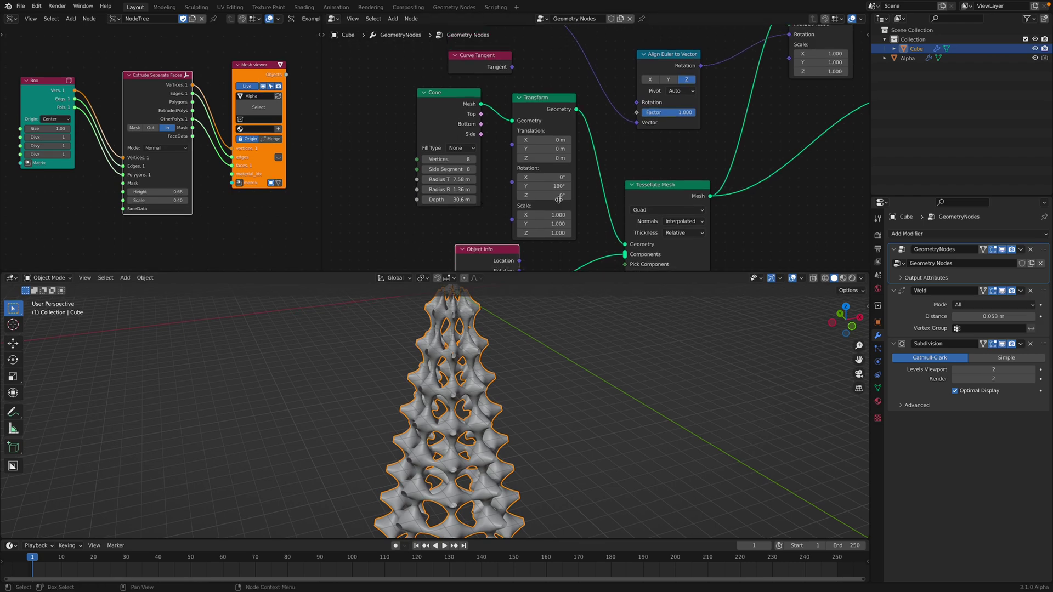
Reposition the Tessellate Mesh and Object Info nodes to leave more space between them
{"action": "middle_click_drag", "start_coordinate": [558, 199], "coordinate": [543, 210]}
{"action": "left_click_drag", "start_coordinate": [644, 214], "coordinate": [652, 195]}
{"action": "middle_click_drag", "start_coordinate": [554, 259], "coordinate": [574, 143]}
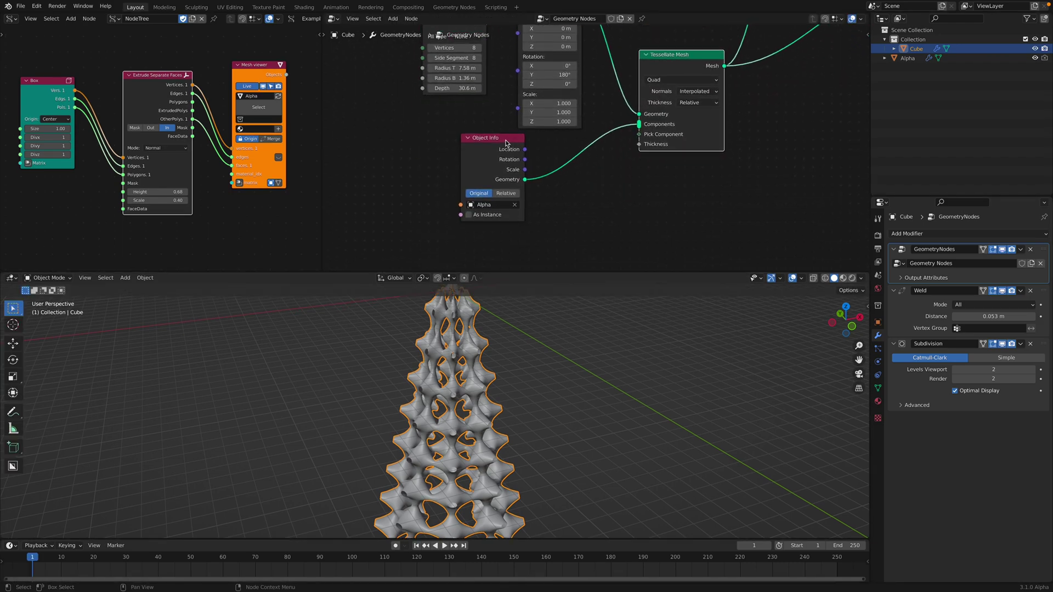
{"action": "left_click_drag", "start_coordinate": [507, 143], "coordinate": [477, 145]}
{"action": "middle_click_drag", "start_coordinate": [626, 191], "coordinate": [589, 214]}
{"action": "scroll", "coordinate": [236, 186], "scroll_direction": "up", "scroll_amount": 1}
{"action": "middle_click_drag", "start_coordinate": [222, 196], "coordinate": [260, 176]}
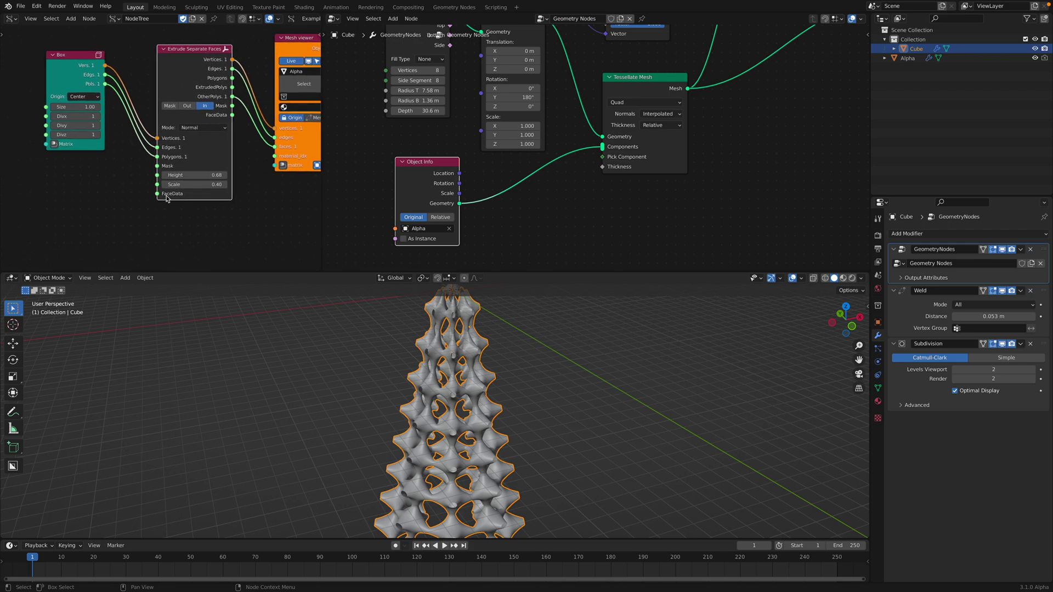
{"action": "key", "text": "shift+a"}
{"action": "left_click", "coordinate": [84, 193]}
{"action": "type", "text": "random n"}
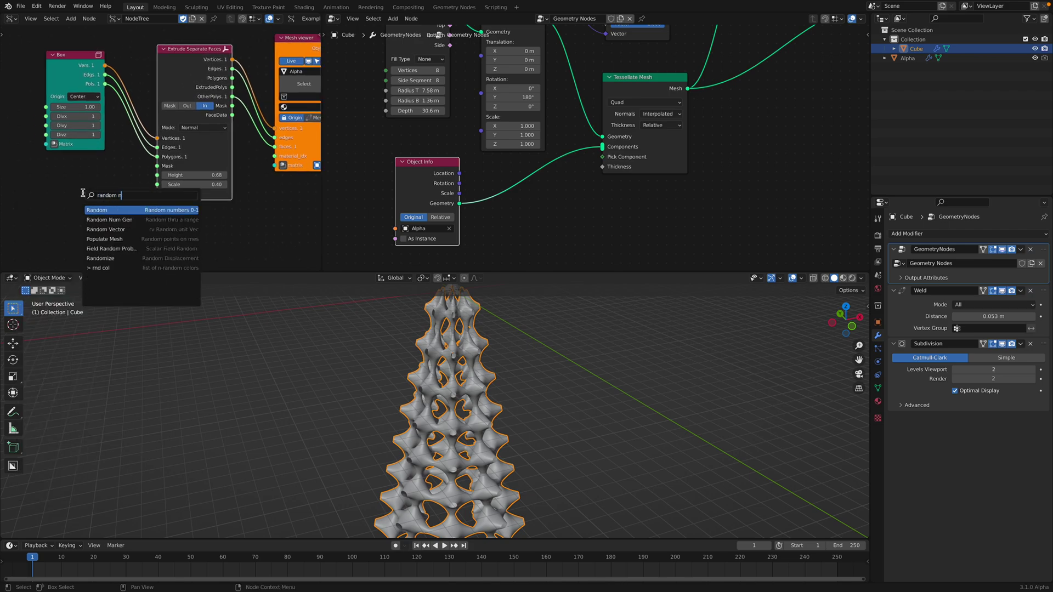
{"action": "key", "text": "Return"}
{"action": "left_click", "coordinate": [25, 201]}
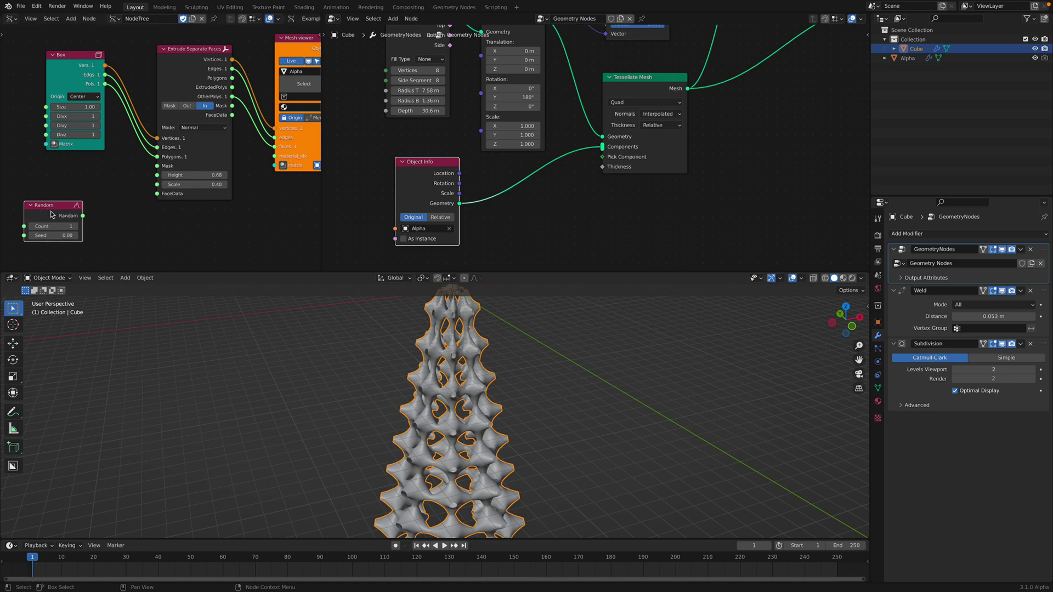
{"action": "key", "text": "x"}
Add a Random Num Gen node in Sverchok and connect its value to the Extrude Separate Faces node's mask
{"action": "key", "text": "shift+a"}
{"action": "left_click", "coordinate": [51, 212]}
{"action": "type", "text": "random n"}
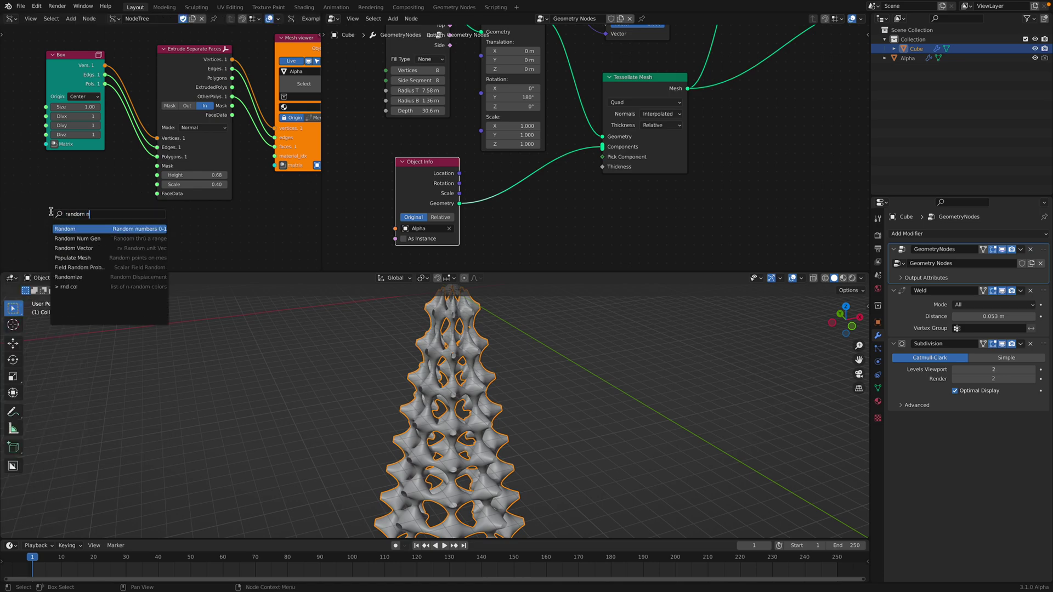
{"action": "key", "text": "Down"}
{"action": "key", "text": "Return"}
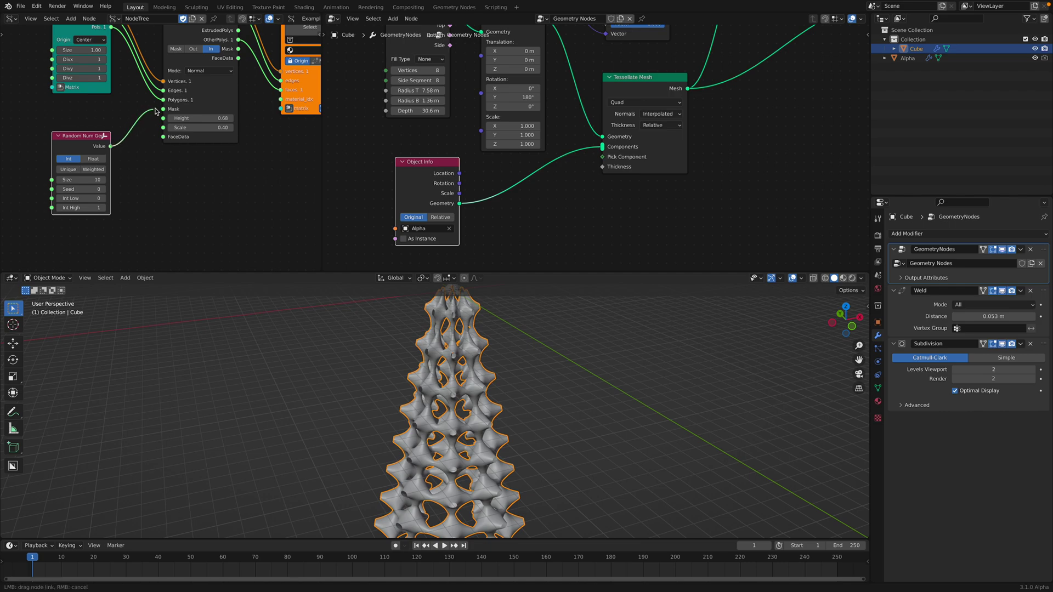
{"action": "left_click_drag", "start_coordinate": [163, 114], "coordinate": [164, 113]}
{"action": "middle_click_drag", "start_coordinate": [524, 400], "coordinate": [581, 403]}
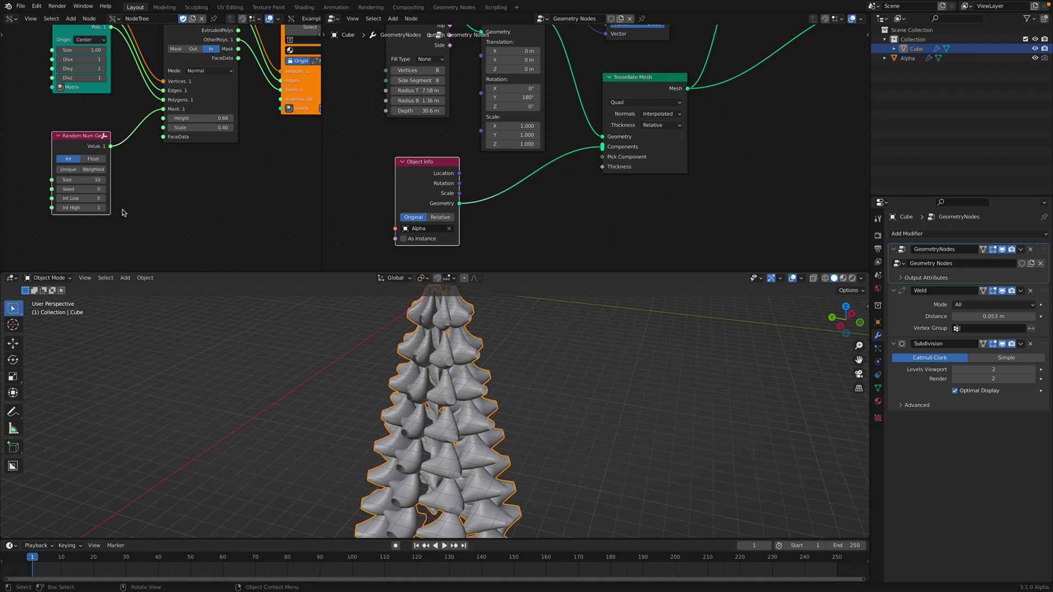
Try different seeds on the Random Num Gen node, ending at 268, and set its size to 6
{"action": "left_click_drag", "start_coordinate": [82, 189], "coordinate": [109, 189]}
{"action": "scroll", "coordinate": [476, 377], "scroll_direction": "down", "scroll_amount": 3}
{"action": "middle_click_drag", "start_coordinate": [475, 378], "coordinate": [576, 390]}
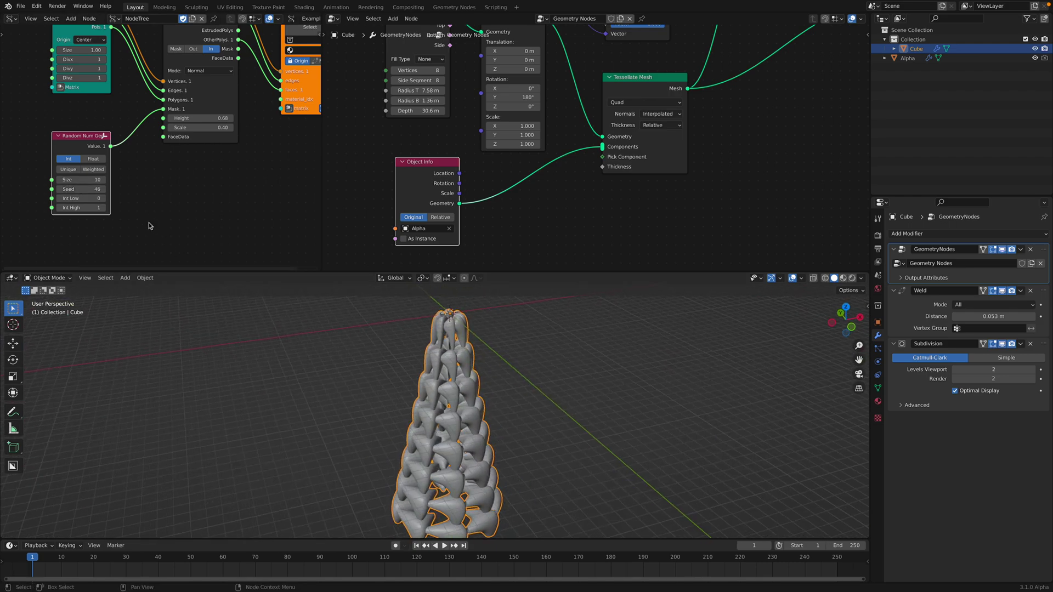
{"action": "left_click_drag", "start_coordinate": [84, 190], "coordinate": [214, 190]}
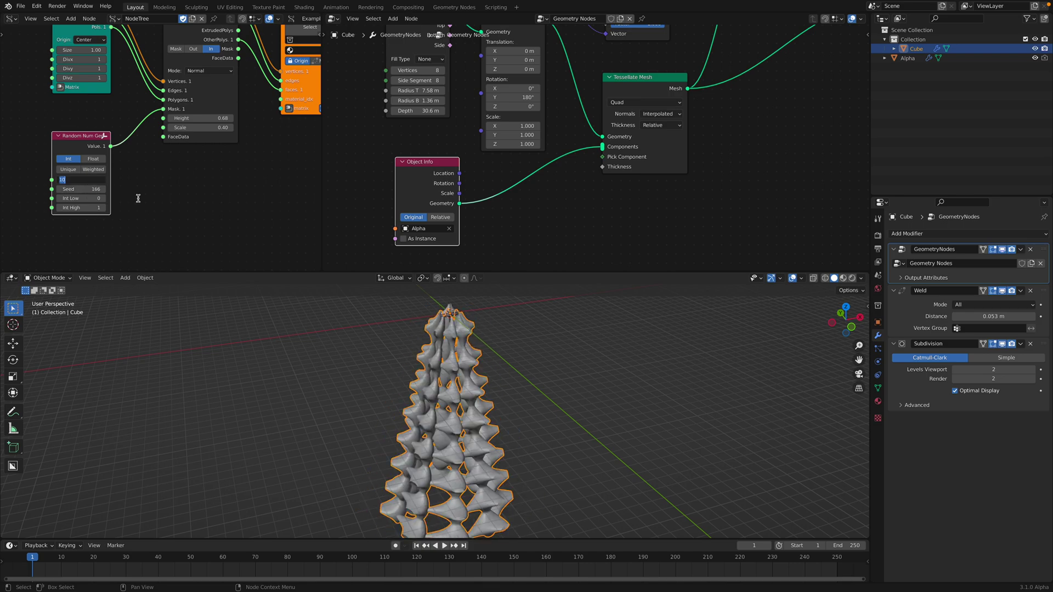
{"action": "left_click_drag", "start_coordinate": [85, 190], "coordinate": [194, 189]}
{"action": "middle_click_drag", "start_coordinate": [537, 444], "coordinate": [508, 342]}
{"action": "left_click", "coordinate": [557, 493]}
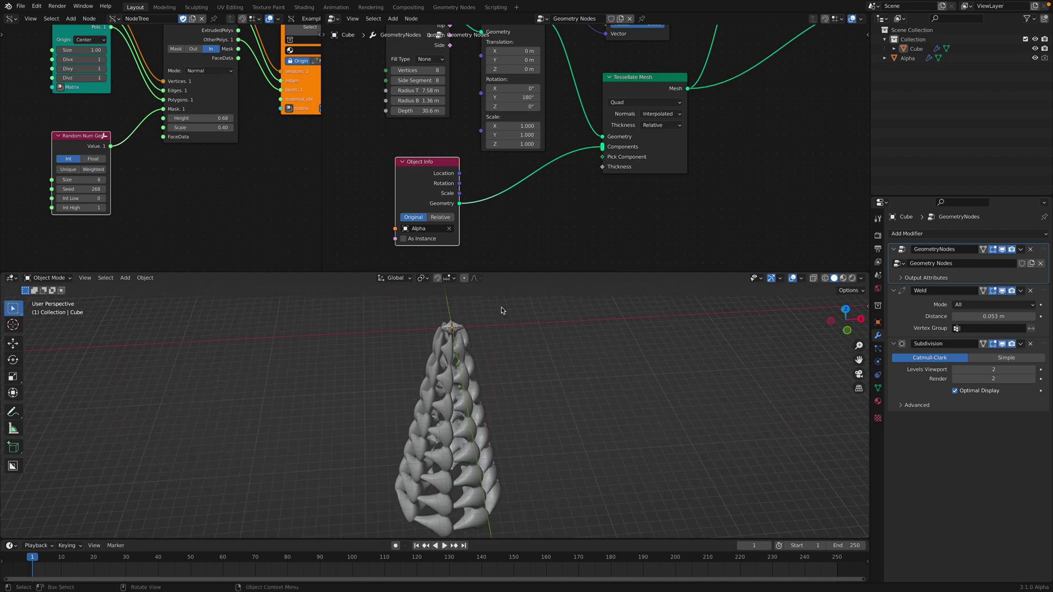
Add a Random Value node in Geometry Nodes and connect its value to the Tessellate Mesh node's thickness
{"action": "middle_click_drag", "start_coordinate": [490, 129], "coordinate": [499, 201]}
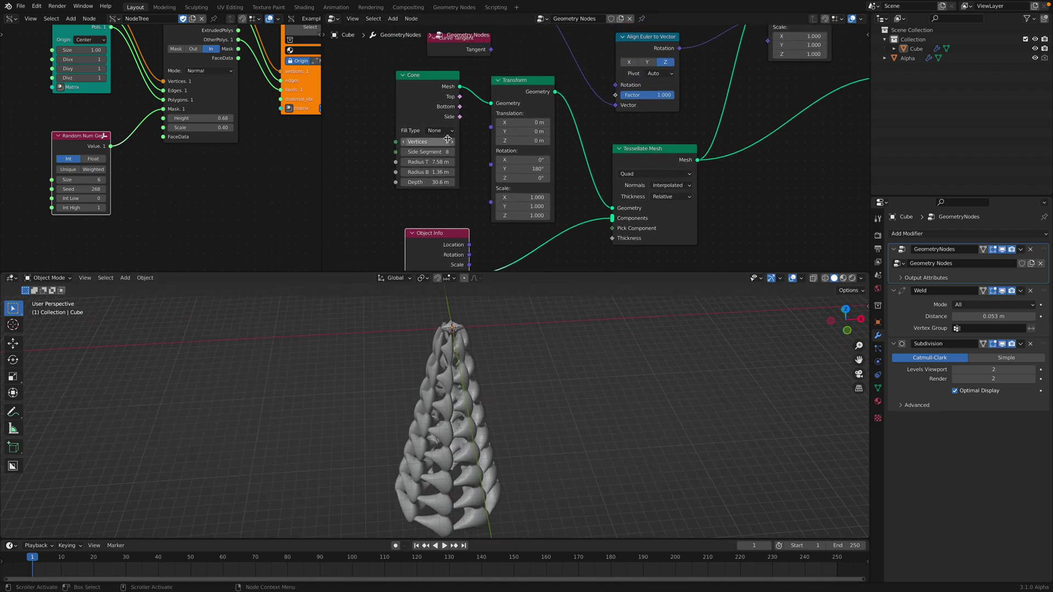
{"action": "scroll", "coordinate": [449, 139], "scroll_direction": "up", "scroll_amount": 2}
{"action": "middle_click_drag", "start_coordinate": [421, 132], "coordinate": [429, 153]}
{"action": "scroll", "coordinate": [516, 138], "scroll_direction": "down", "scroll_amount": 1}
{"action": "middle_click_drag", "start_coordinate": [513, 255], "coordinate": [515, 166]}
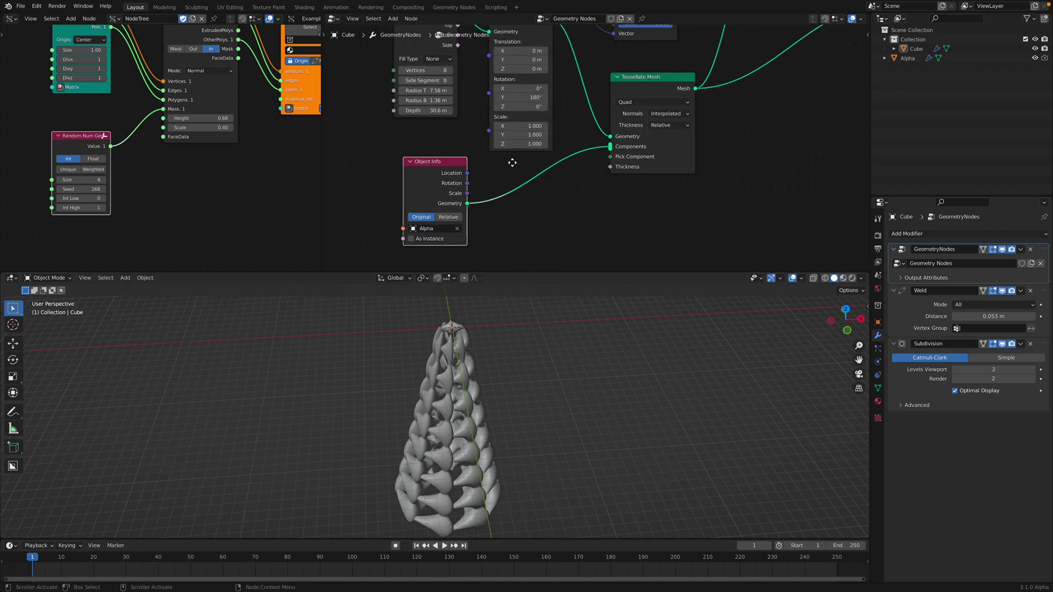
{"action": "left_click_drag", "start_coordinate": [654, 166], "coordinate": [662, 179]}
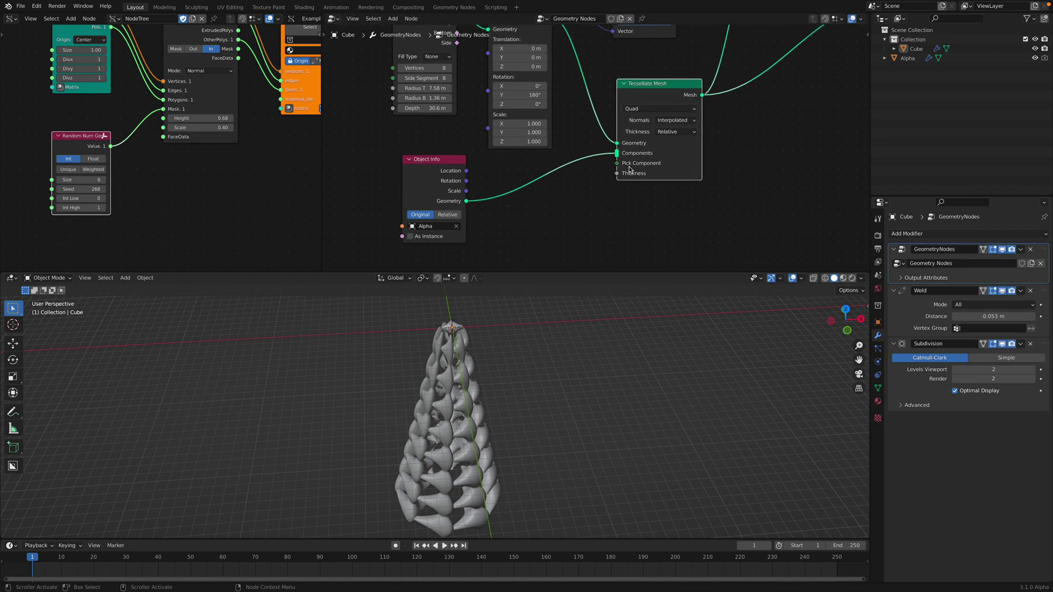
{"action": "key", "text": "shift+a"}
{"action": "type", "text": "random"}
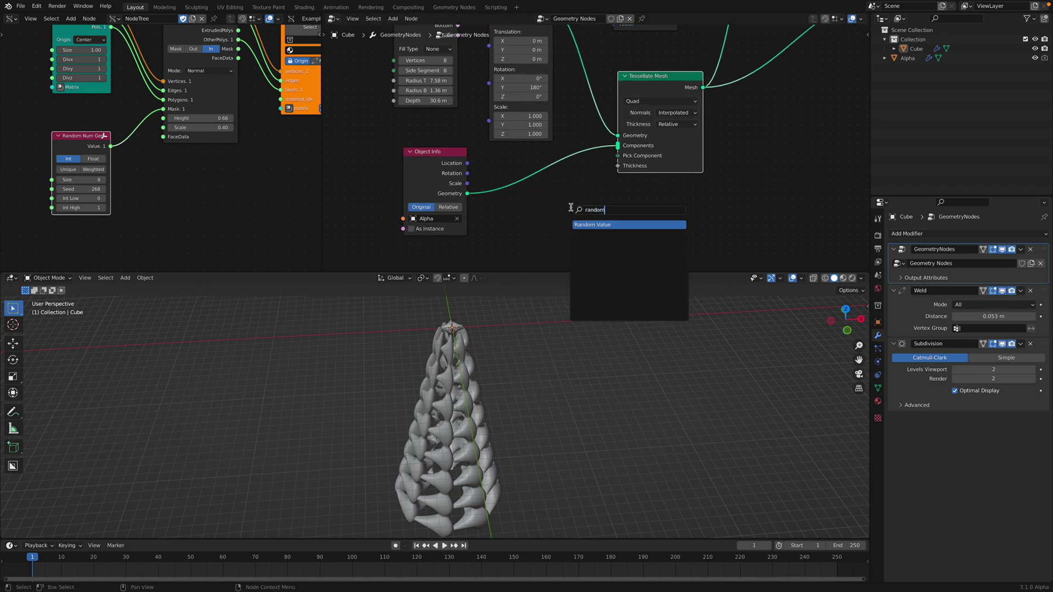
{"action": "key", "text": "Return"}
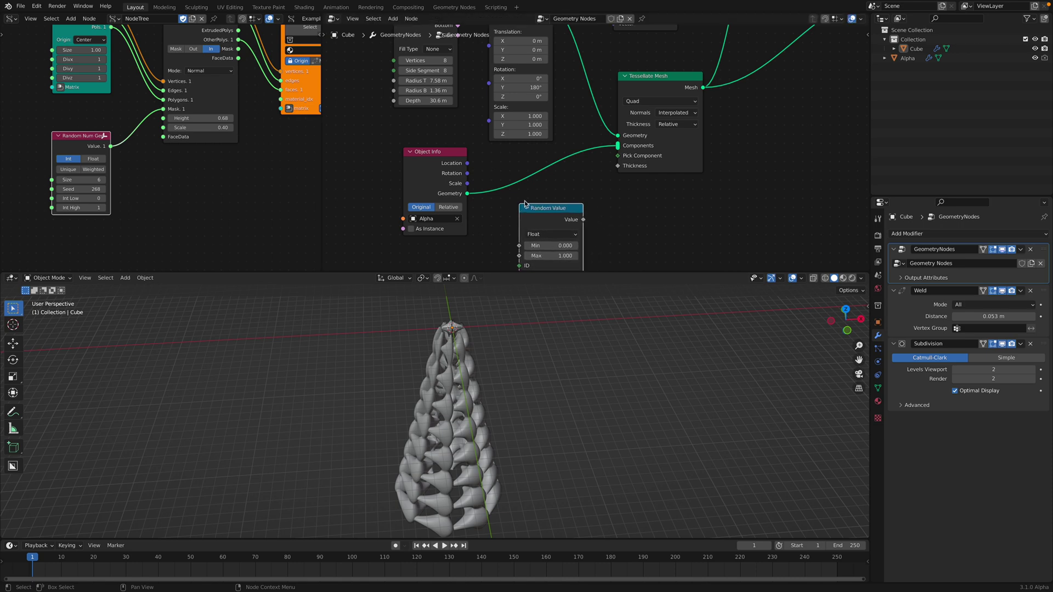
{"action": "left_click", "coordinate": [522, 206]}
{"action": "left_click_drag", "start_coordinate": [618, 154], "coordinate": [618, 151]}
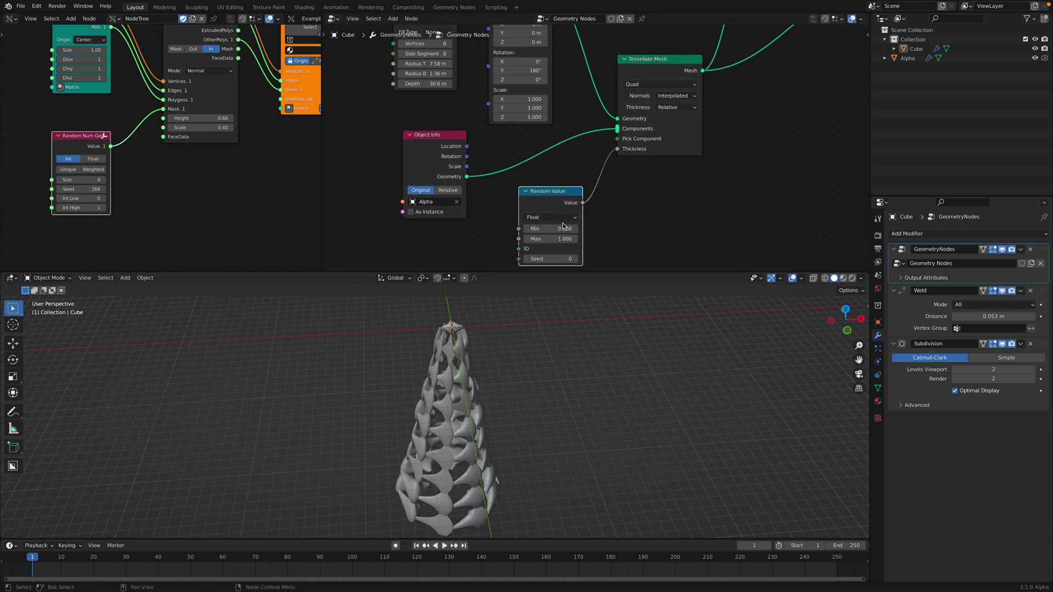
Set the Random Value node's minimum to 1.400, maximum to 4.800 and seed to 84
{"action": "middle_click_drag", "start_coordinate": [552, 235], "coordinate": [552, 225]}
{"action": "left_click_drag", "start_coordinate": [549, 220], "coordinate": [614, 230]}
{"action": "left_click_drag", "start_coordinate": [548, 249], "coordinate": [576, 250]}
{"action": "middle_click_drag", "start_coordinate": [549, 391], "coordinate": [565, 359]}
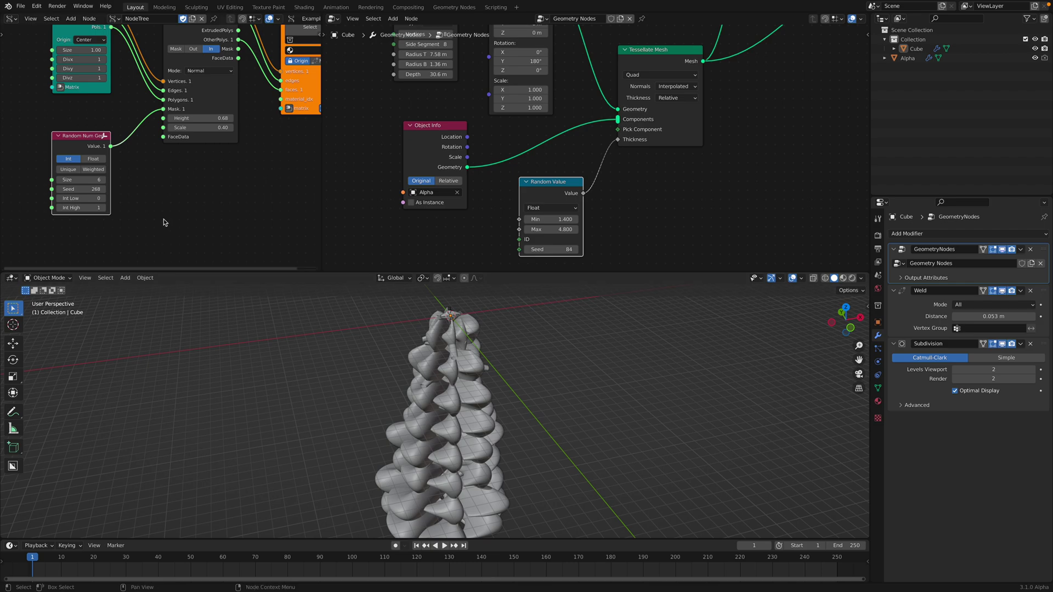
Delete the Random Num Gen node from the Sverchok tree and inspect the spiky structure from above and the side
{"action": "key", "text": "x"}
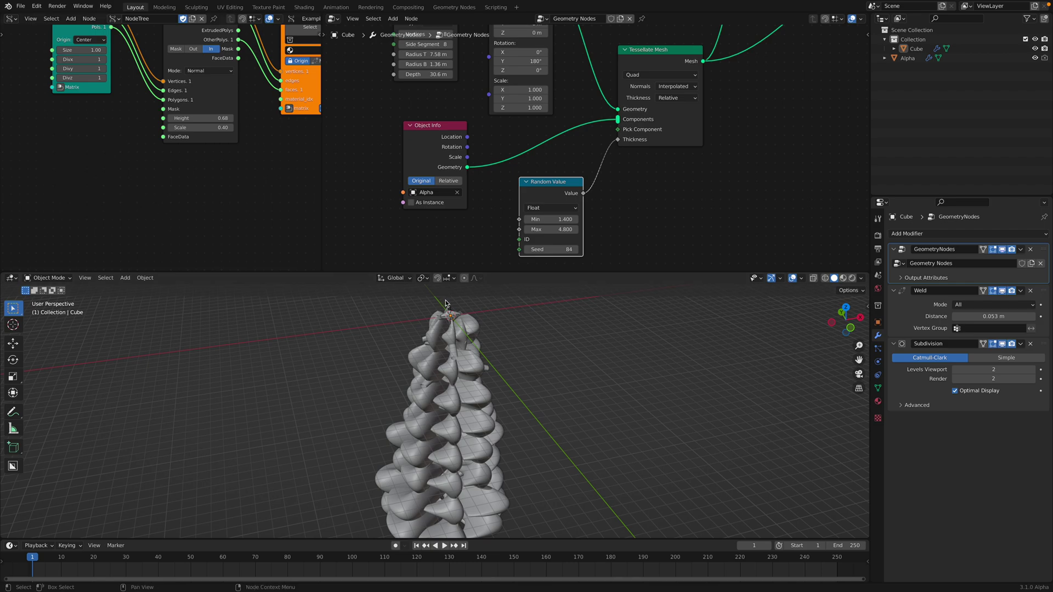
{"action": "middle_click_drag", "start_coordinate": [543, 341], "coordinate": [542, 400]}
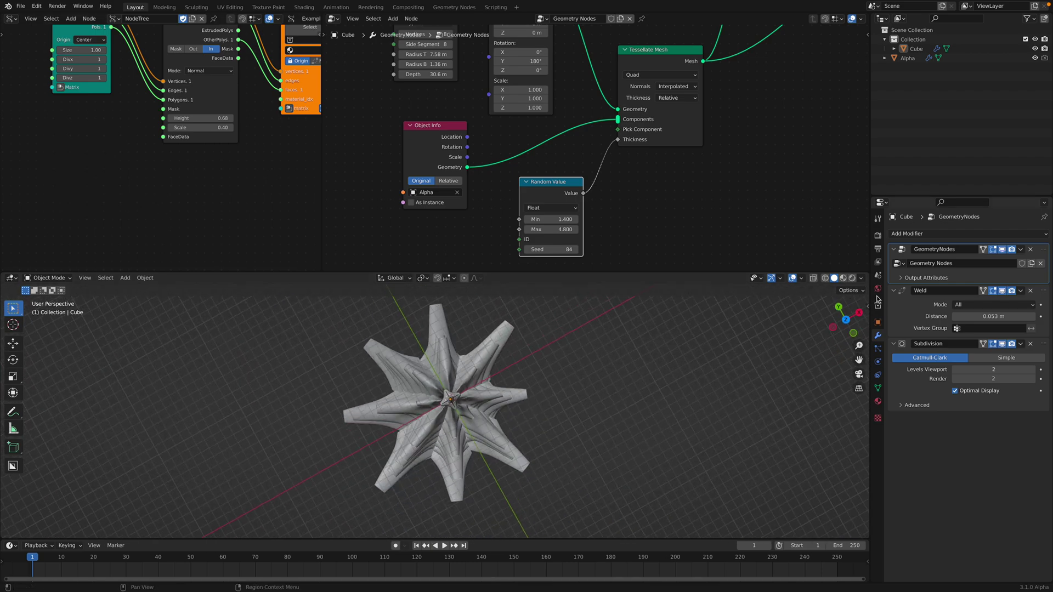
{"action": "left_click_drag", "start_coordinate": [848, 324], "coordinate": [465, 398]}
{"action": "middle_click_drag", "start_coordinate": [478, 385], "coordinate": [462, 420]}
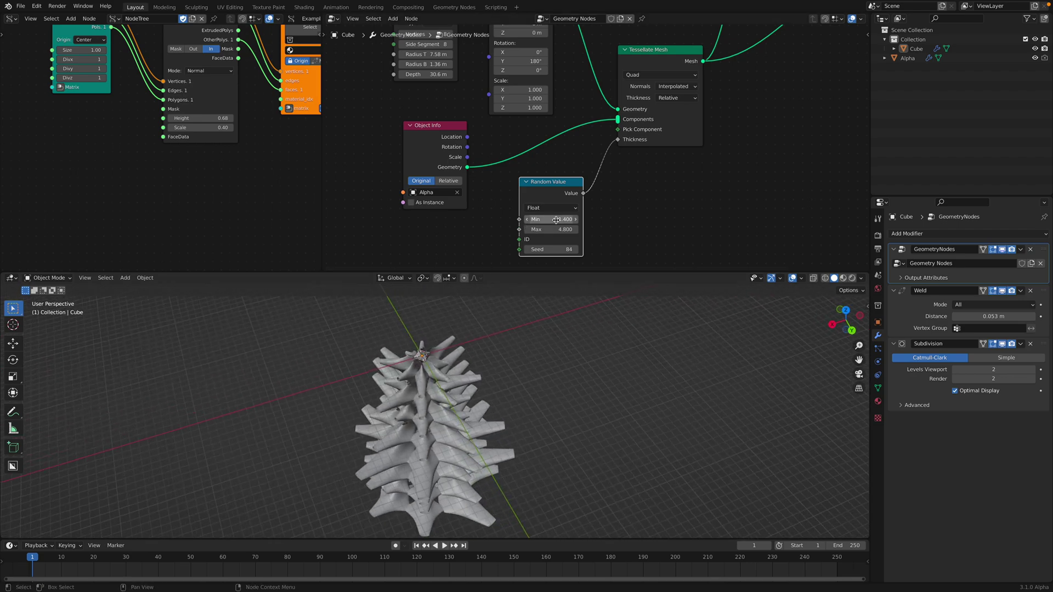
Lower the Random Value node's minimum to 1.000 and try a higher seed
{"action": "left_click_drag", "start_coordinate": [551, 219], "coordinate": [528, 219]}
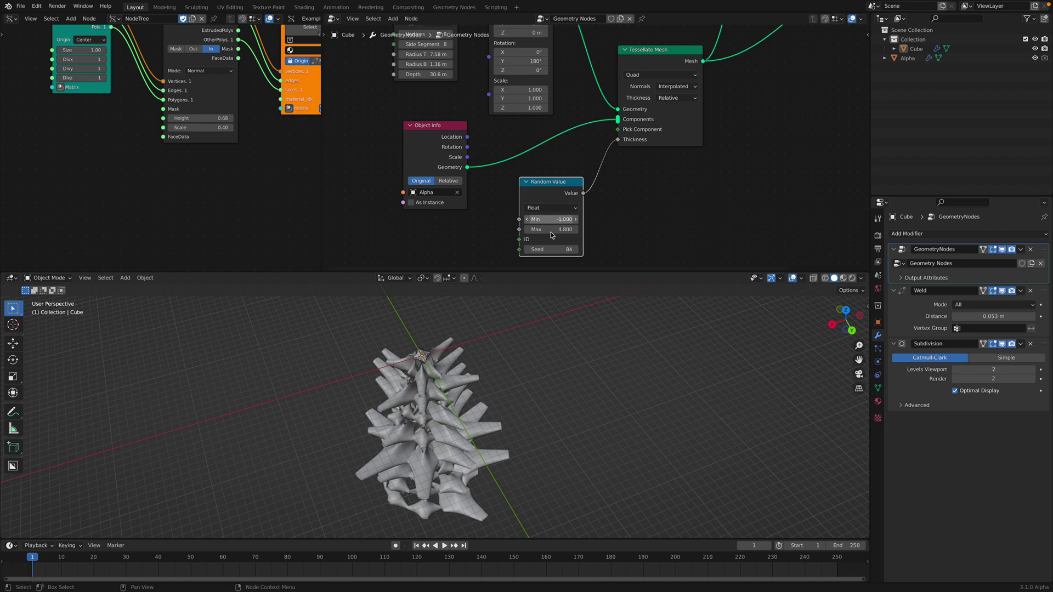
{"action": "left_click_drag", "start_coordinate": [551, 249], "coordinate": [601, 249]}
{"action": "scroll", "coordinate": [635, 166], "scroll_direction": "down", "scroll_amount": 1}
Rearrange the Group Output, Curve Circle, Align Euler to Vector and Position nodes around the Instance on Points node
{"action": "middle_click_drag", "start_coordinate": [672, 73], "coordinate": [569, 162]}
{"action": "middle_click_drag", "start_coordinate": [674, 44], "coordinate": [621, 137]}
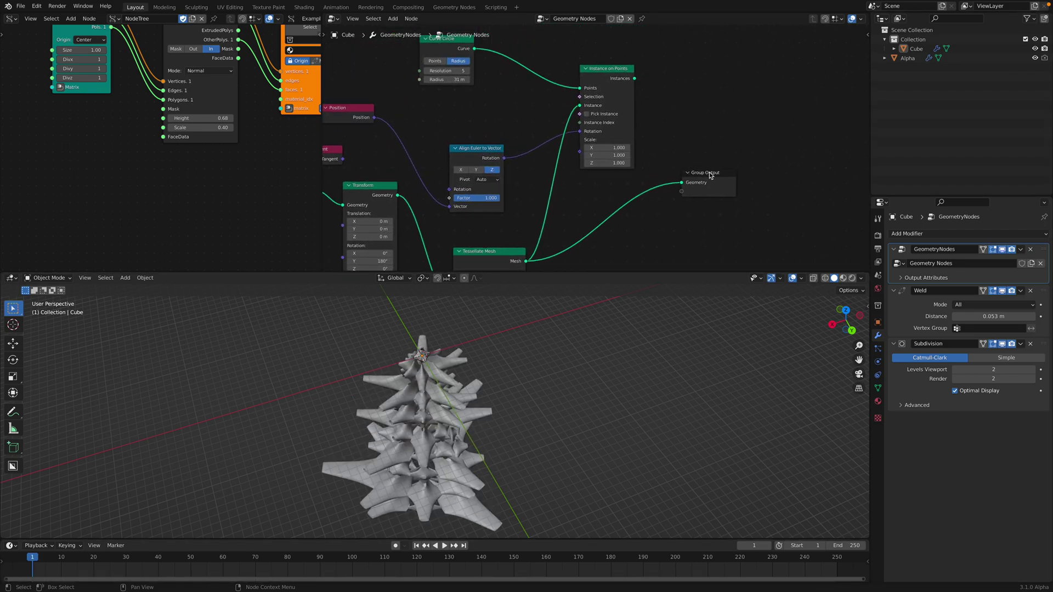
{"action": "left_click_drag", "start_coordinate": [709, 172], "coordinate": [736, 179]}
{"action": "middle_click_drag", "start_coordinate": [654, 124], "coordinate": [688, 143]}
{"action": "left_click_drag", "start_coordinate": [634, 85], "coordinate": [636, 88]}
{"action": "left_click_drag", "start_coordinate": [636, 89], "coordinate": [641, 87]}
{"action": "middle_click_drag", "start_coordinate": [557, 107], "coordinate": [595, 107]}
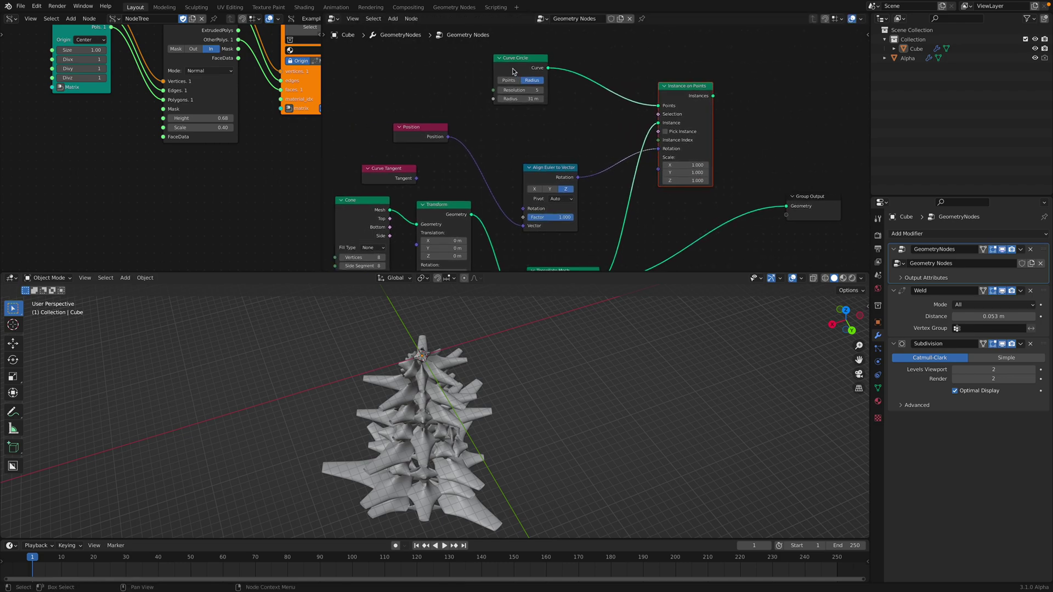
{"action": "left_click_drag", "start_coordinate": [514, 59], "coordinate": [543, 46]}
{"action": "left_click_drag", "start_coordinate": [552, 167], "coordinate": [572, 131]}
{"action": "left_click_drag", "start_coordinate": [428, 131], "coordinate": [492, 149]}
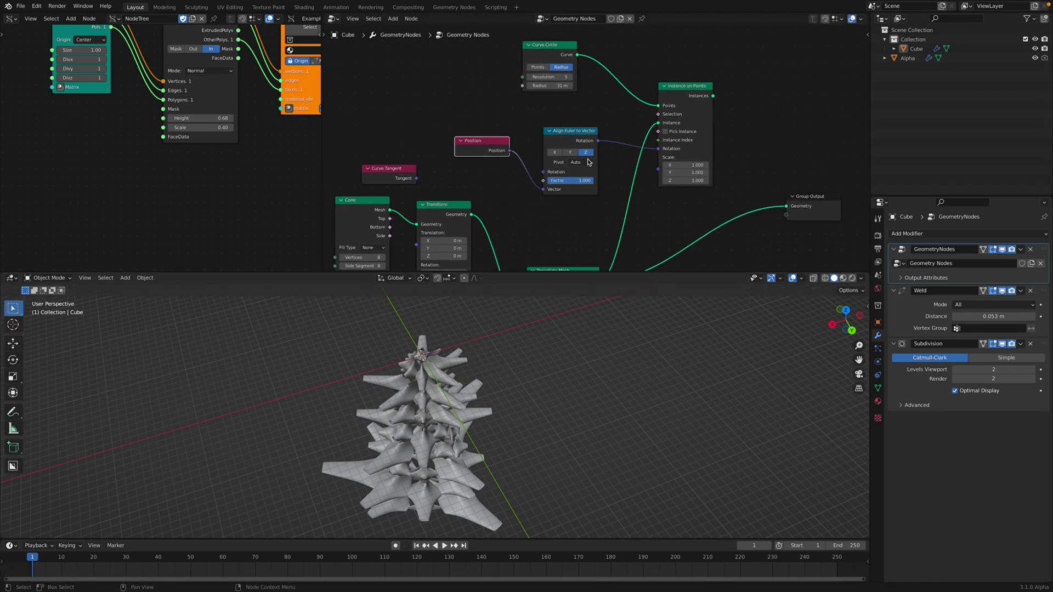
Connect the Instance on Points node's instances to the Group Output geometry
{"action": "left_click_drag", "start_coordinate": [792, 209], "coordinate": [790, 208]}
{"action": "scroll", "coordinate": [559, 429], "scroll_direction": "down", "scroll_amount": 3}
{"action": "middle_click_drag", "start_coordinate": [555, 429], "coordinate": [614, 440]}
Raise the Curve Circle's resolution to 11, try a 51 m radius and shrink the radius to pull the copies together
{"action": "left_click_drag", "start_coordinate": [567, 79], "coordinate": [587, 79]}
{"action": "middle_click_drag", "start_coordinate": [576, 417], "coordinate": [544, 433]}
{"action": "mouse_move", "coordinate": [554, 86]}
{"action": "left_mouse_down"}
{"action": "mouse_move", "coordinate": [587, 86]}
{"action": "mouse_move", "coordinate": [575, 85]}
{"action": "left_mouse_up"}
{"action": "middle_click_drag", "start_coordinate": [546, 364], "coordinate": [545, 391]}
{"action": "scroll", "coordinate": [534, 397], "scroll_direction": "down", "scroll_amount": 2}
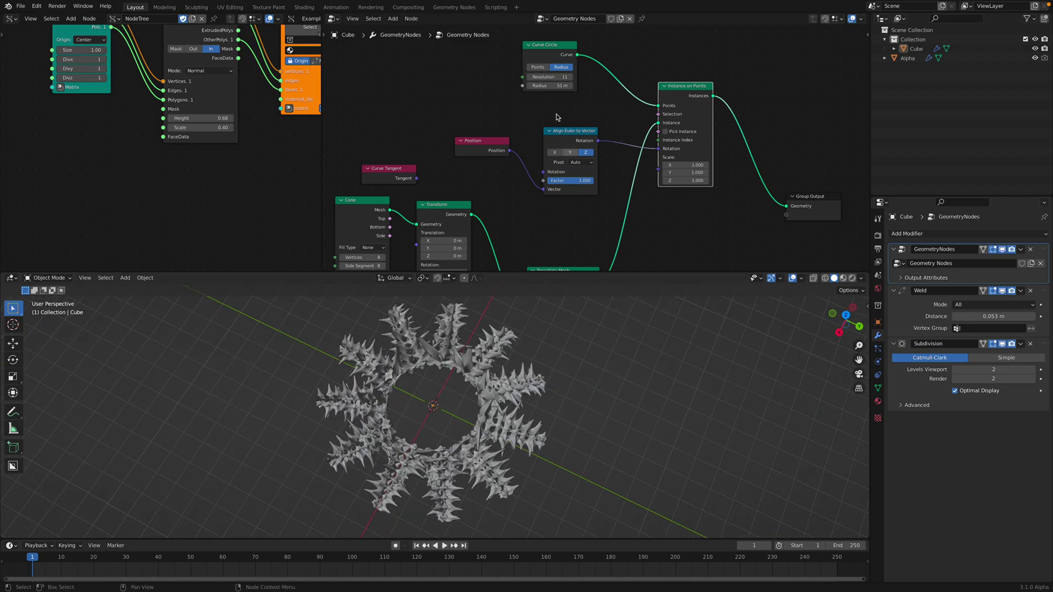
{"action": "left_click_drag", "start_coordinate": [549, 85], "coordinate": [535, 85]}
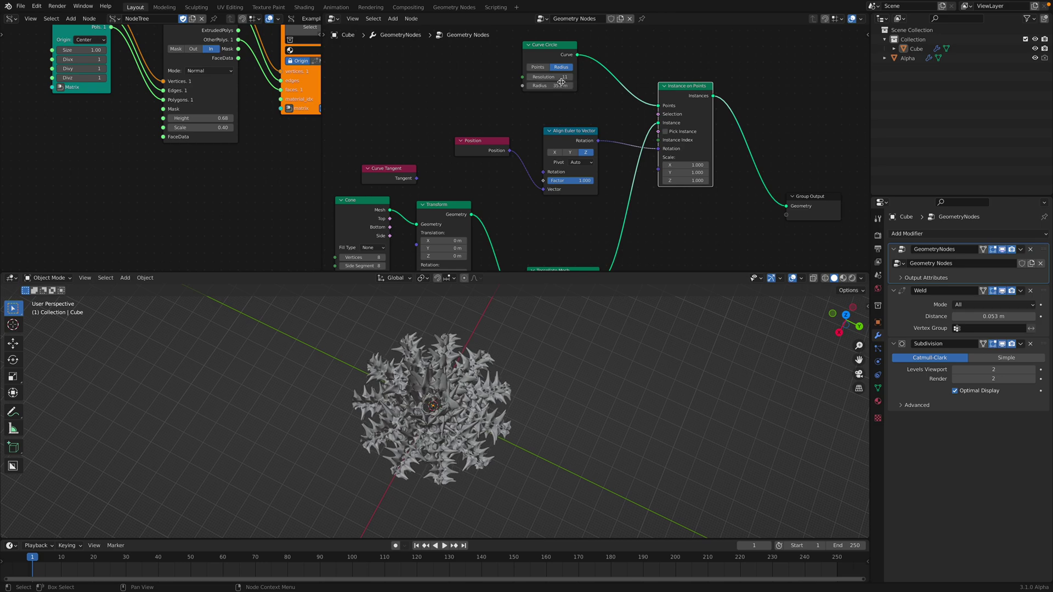
Set the Cone node's depth to 53 m, top radius to 33.4 m and bottom radius to 9.76 m
{"action": "middle_click_drag", "start_coordinate": [439, 217], "coordinate": [488, 148]}
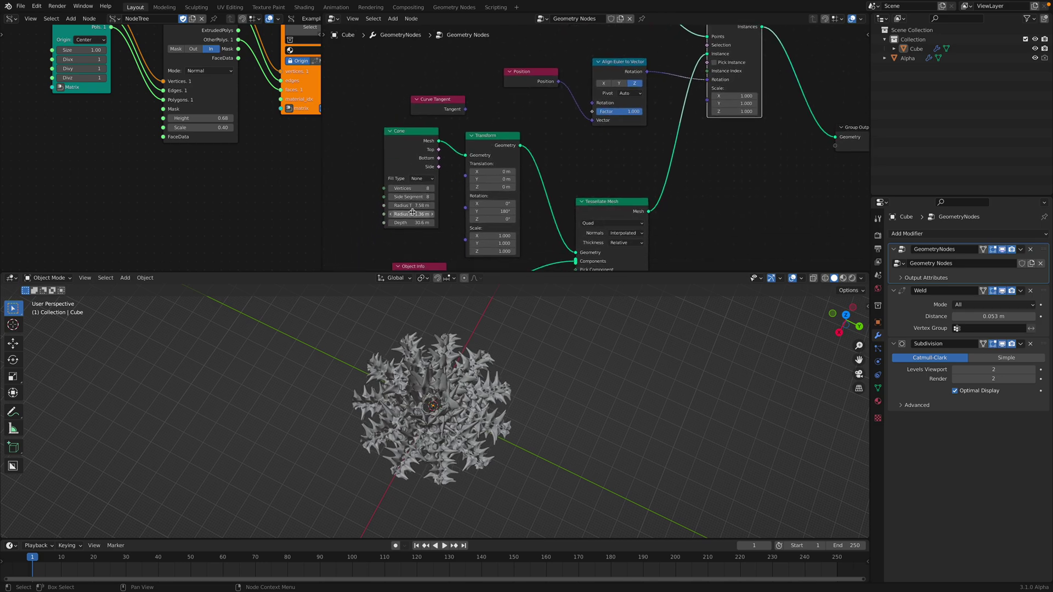
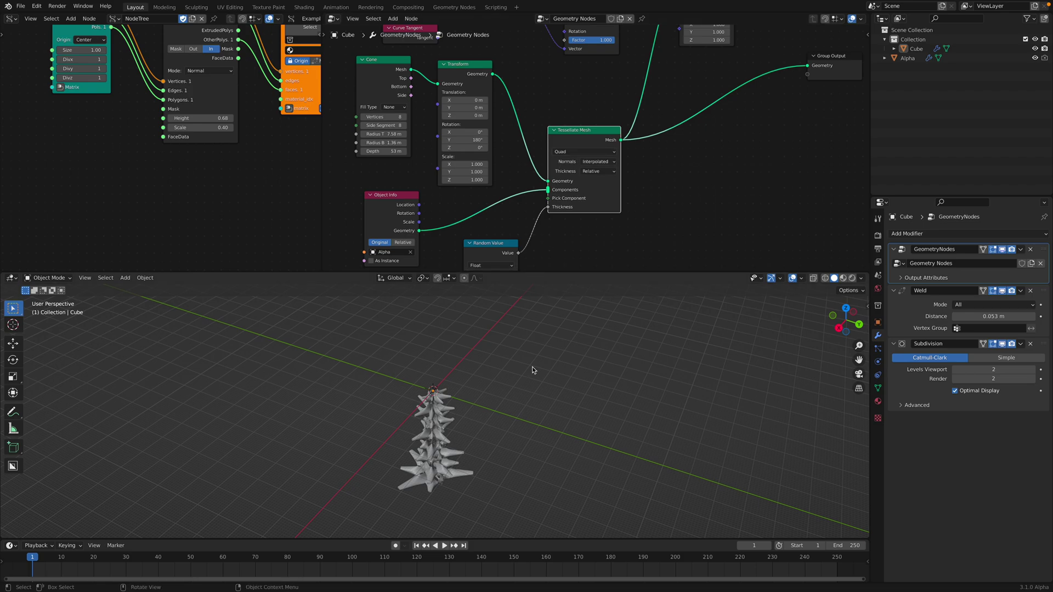
{"action": "middle_click_drag", "start_coordinate": [402, 211], "coordinate": [469, 213]}
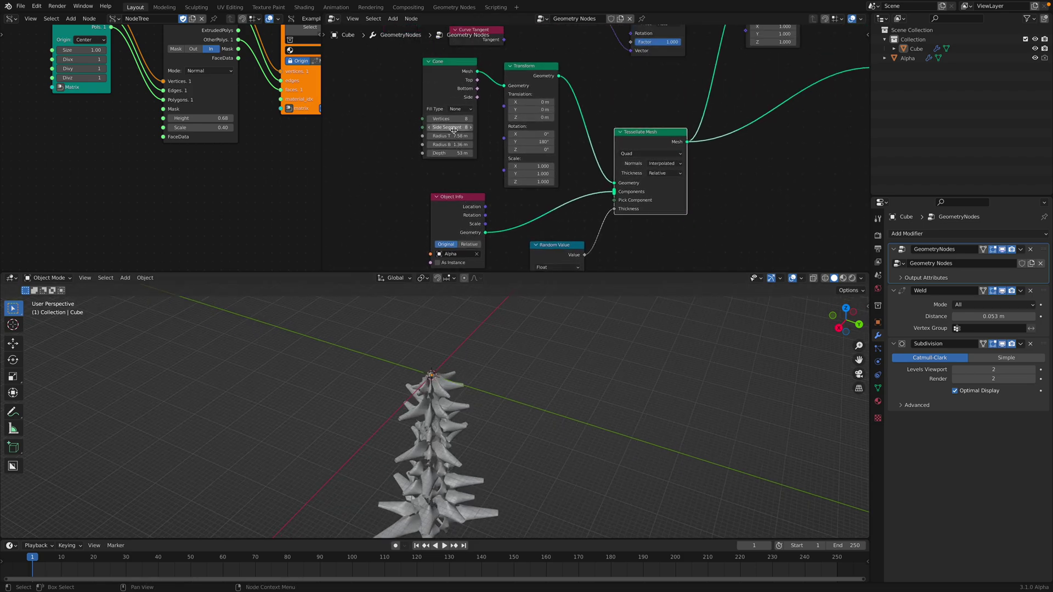
{"action": "left_click_drag", "start_coordinate": [447, 145], "coordinate": [509, 139]}
{"action": "middle_click_drag", "start_coordinate": [510, 139], "coordinate": [479, 65]}
Delete the Random Value node feeding the tessellation thickness and inspect the widened structure
{"action": "left_click", "coordinate": [528, 175]}
{"action": "key", "text": "x"}
{"action": "middle_click_drag", "start_coordinate": [531, 230], "coordinate": [537, 244]}
{"action": "middle_click_drag", "start_coordinate": [527, 346], "coordinate": [536, 402]}
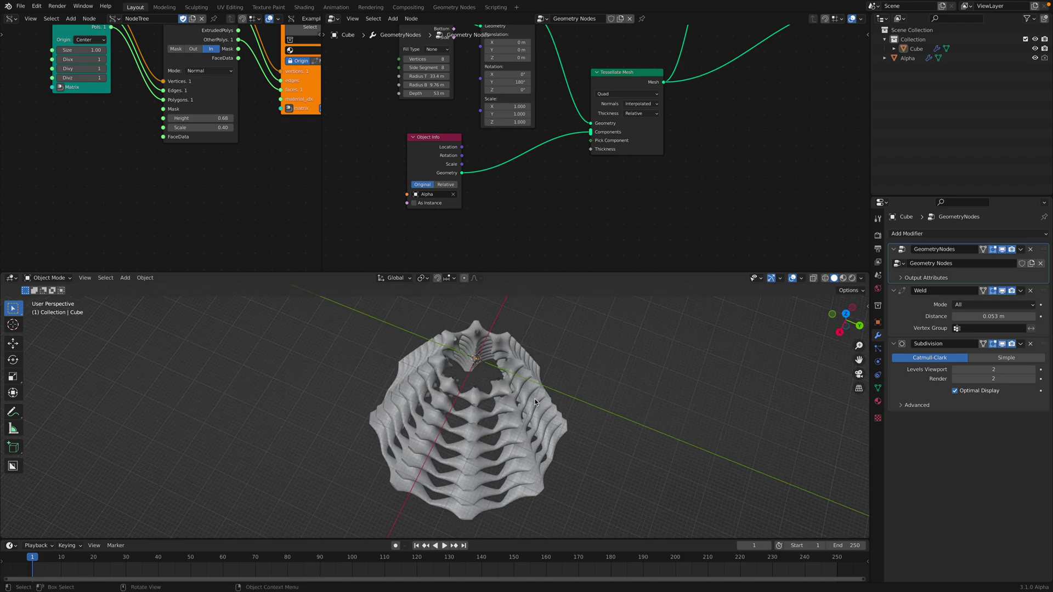
Examine the tessellated cone from above and from the side alongside its component and geometry node trees
{"action": "left_click_drag", "start_coordinate": [475, 272], "coordinate": [471, 369]}
{"action": "middle_click_drag", "start_coordinate": [248, 165], "coordinate": [182, 207]}
{"action": "scroll", "coordinate": [181, 207], "scroll_direction": "down", "scroll_amount": 2}
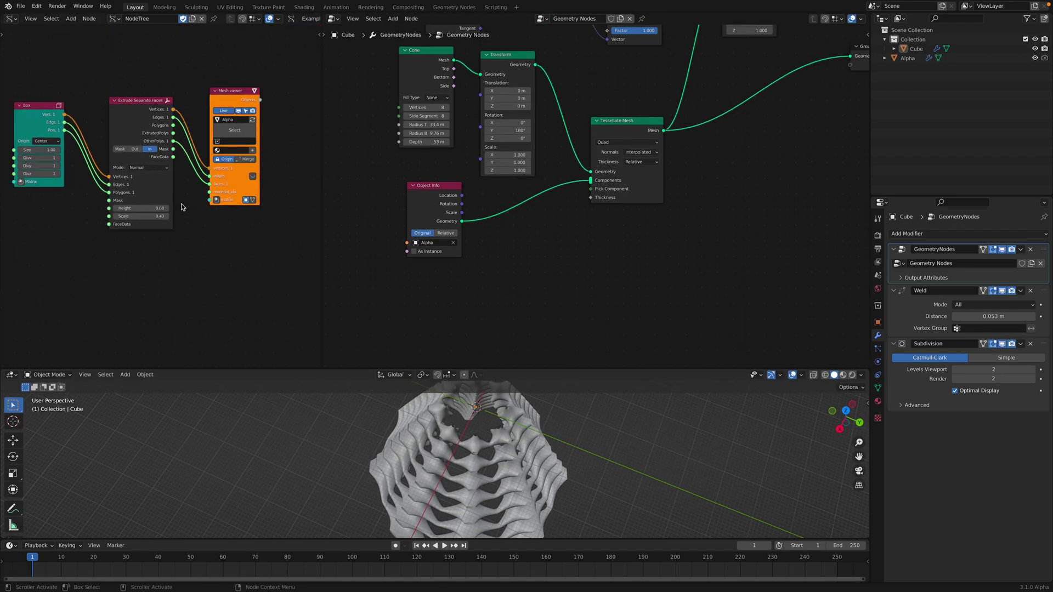
{"action": "middle_click_drag", "start_coordinate": [68, 122], "coordinate": [67, 99]}
{"action": "middle_click_drag", "start_coordinate": [541, 423], "coordinate": [538, 380]}
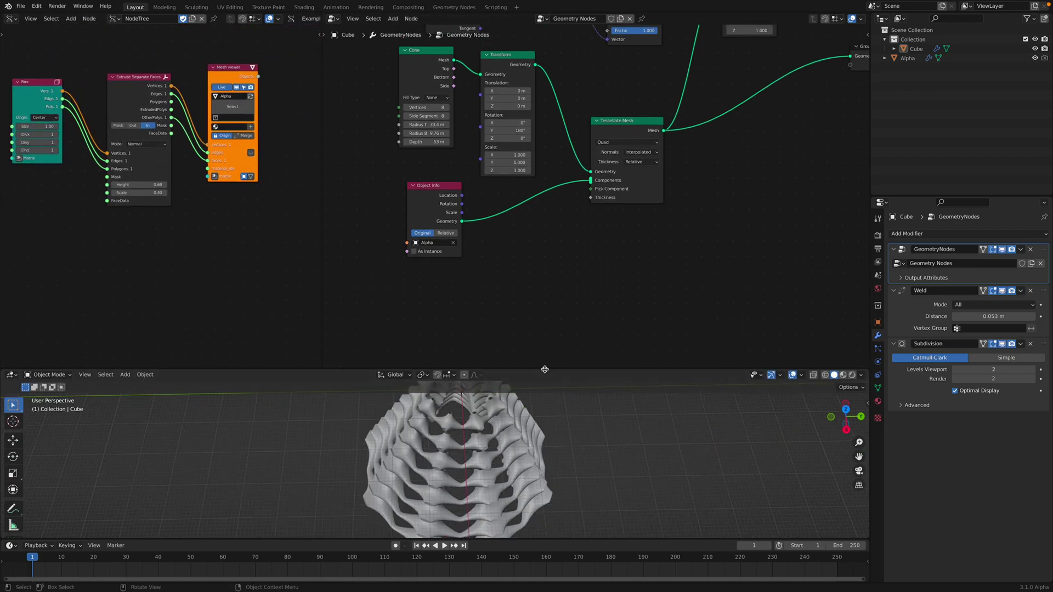
{"action": "left_click_drag", "start_coordinate": [545, 370], "coordinate": [544, 294]}
{"action": "middle_click_drag", "start_coordinate": [486, 394], "coordinate": [403, 397]}
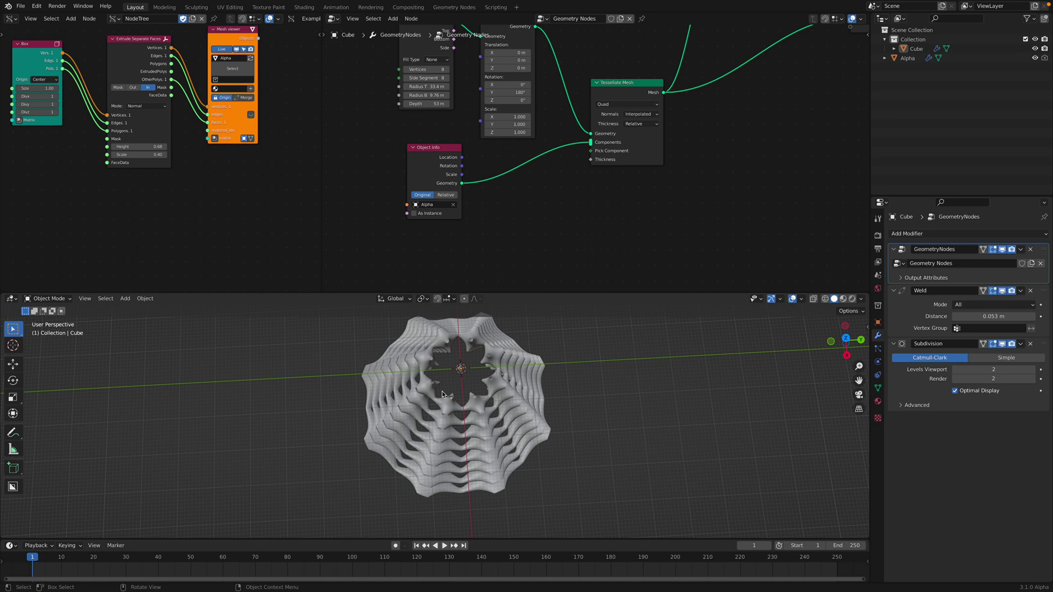
{"action": "middle_click_drag", "start_coordinate": [476, 400], "coordinate": [571, 282]}
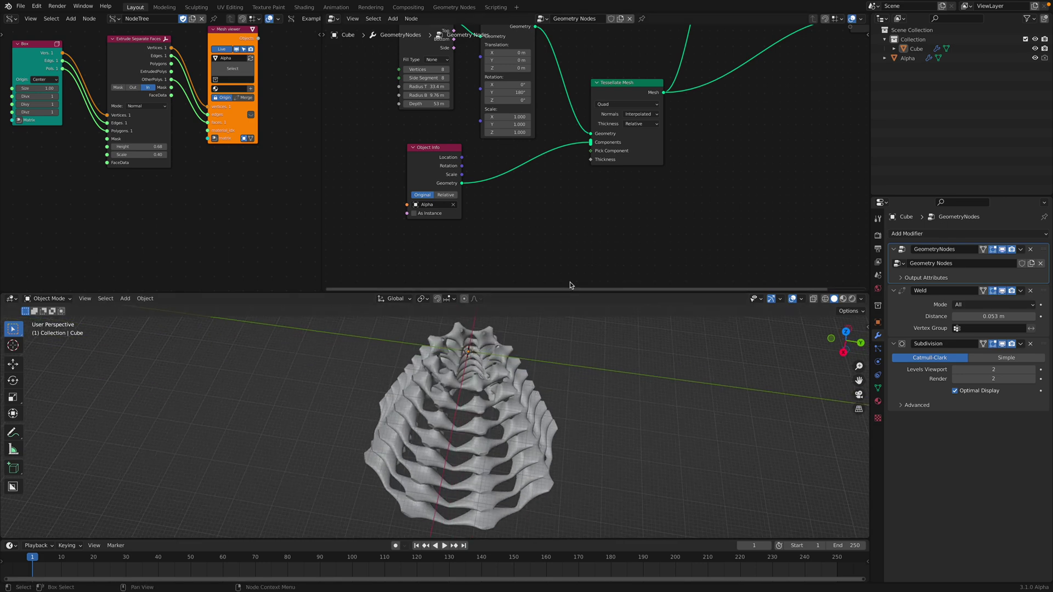
{"action": "middle_click_drag", "start_coordinate": [716, 114], "coordinate": [727, 142]}
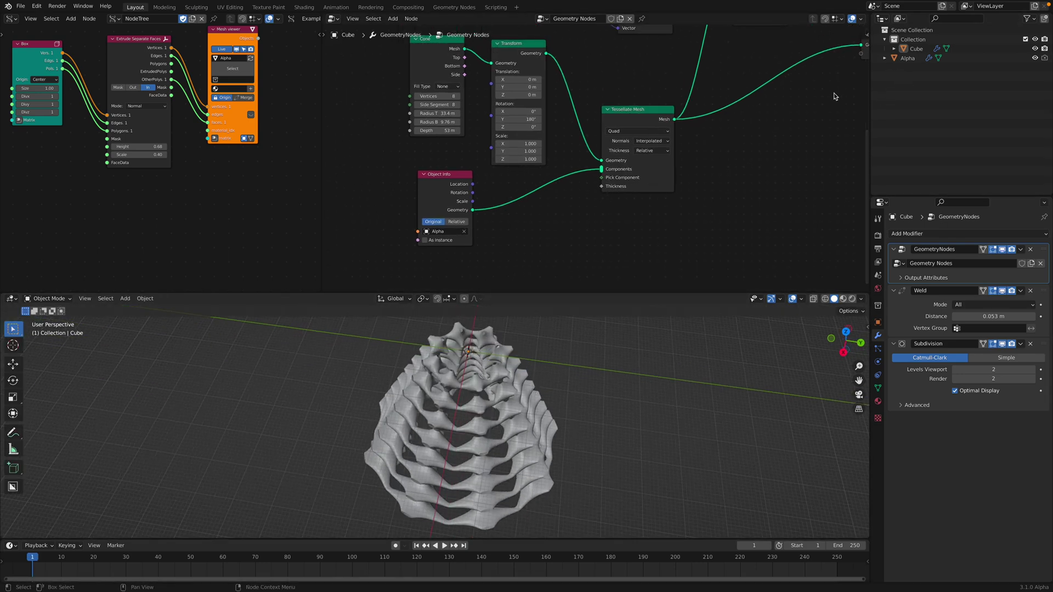
Widen the Sverchok node editor and duplicate the Box, Extrude Separate Faces and Mesh viewer chain below the original
{"action": "left_click_drag", "start_coordinate": [445, 183], "coordinate": [442, 194]}
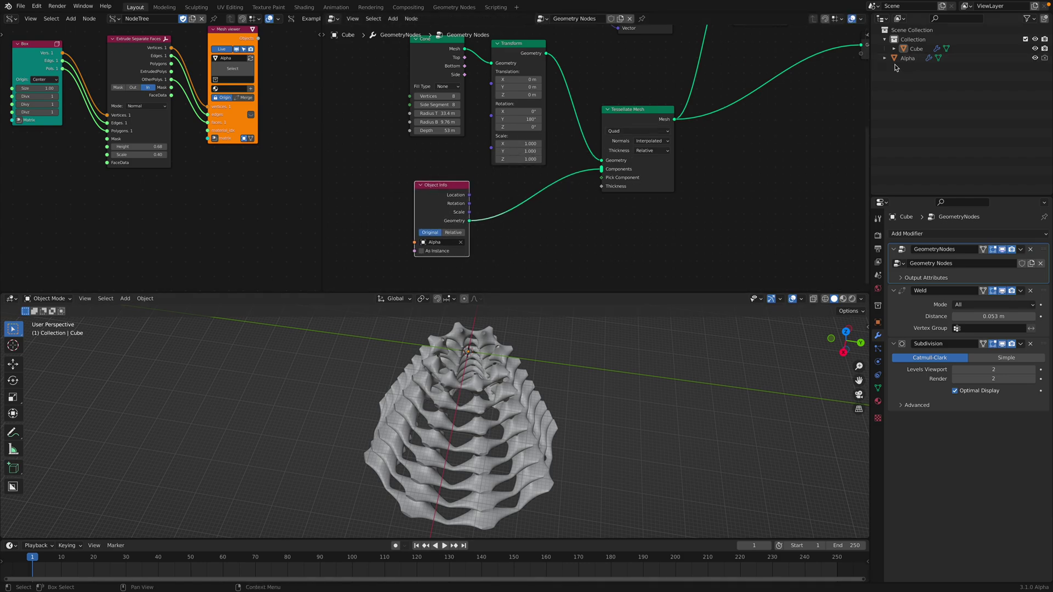
{"action": "left_click_drag", "start_coordinate": [430, 188], "coordinate": [436, 188]}
{"action": "middle_click_drag", "start_coordinate": [437, 172], "coordinate": [474, 177]}
{"action": "mouse_move", "coordinate": [105, 156]}
{"action": "middle_mouse_down"}
{"action": "mouse_move", "coordinate": [152, 163]}
{"action": "mouse_move", "coordinate": [107, 171]}
{"action": "middle_mouse_up"}
{"action": "left_click_drag", "start_coordinate": [323, 162], "coordinate": [526, 174]}
{"action": "middle_click_drag", "start_coordinate": [366, 163], "coordinate": [346, 197]}
{"action": "key", "text": "a"}
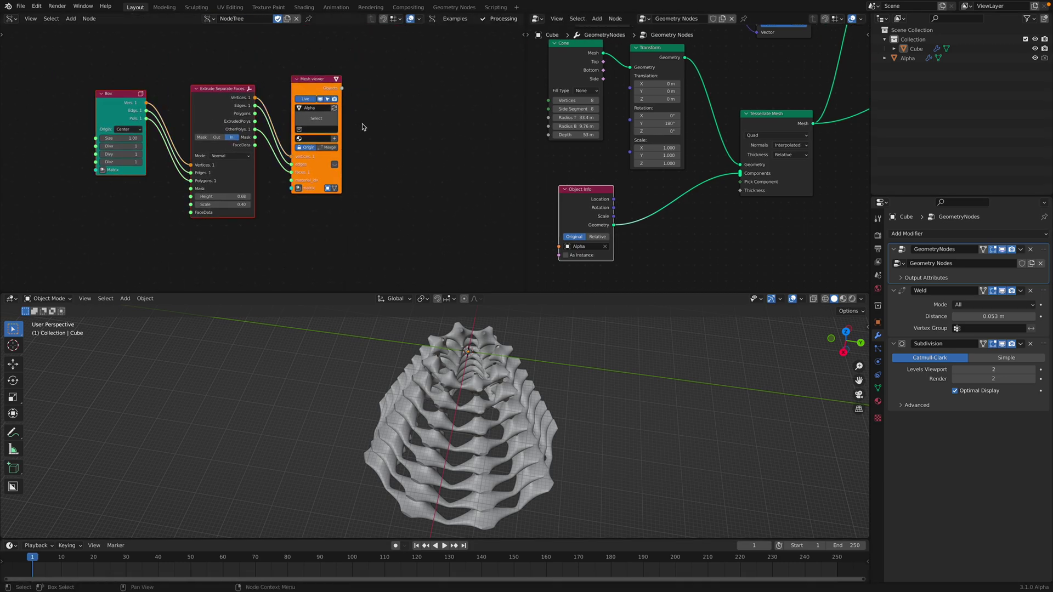
{"action": "scroll", "coordinate": [362, 124], "scroll_direction": "down", "scroll_amount": 1}
{"action": "middle_click_drag", "start_coordinate": [368, 124], "coordinate": [362, 90]}
{"action": "key", "text": "shift+d"}
{"action": "left_click", "coordinate": [364, 222]}
{"action": "middle_click_drag", "start_coordinate": [364, 223], "coordinate": [335, 198]}
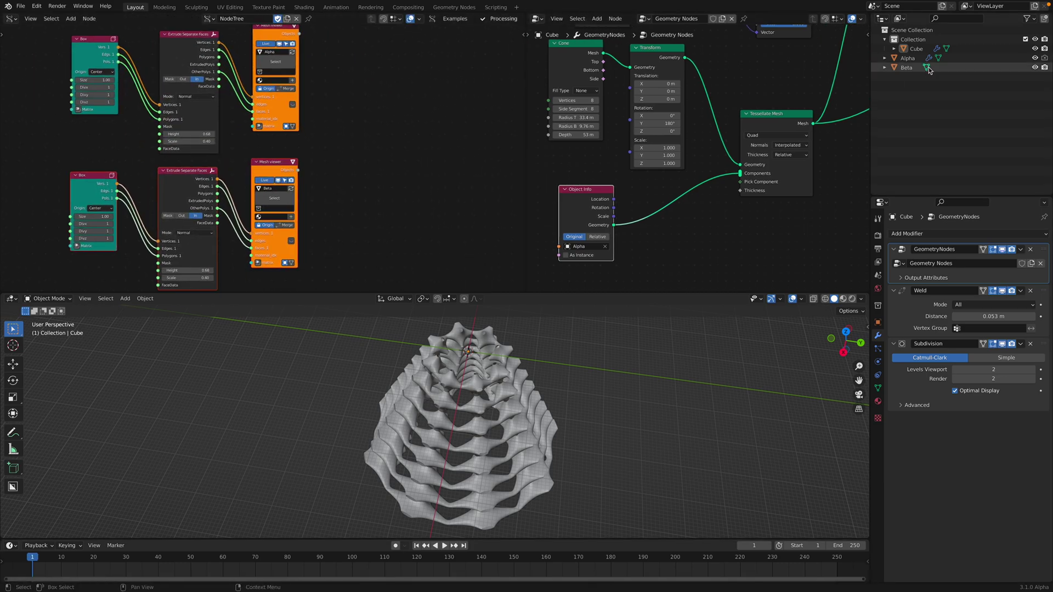
Set the duplicated Extrude Separate Faces node's height to 3.68 and scale to 2.62 to shape the Beta component
{"action": "scroll", "coordinate": [352, 203], "scroll_direction": "up", "scroll_amount": 2}
{"action": "left_click_drag", "start_coordinate": [214, 239], "coordinate": [241, 236]}
{"action": "scroll", "coordinate": [554, 362], "scroll_direction": "up", "scroll_amount": 3}
{"action": "middle_click_drag", "start_coordinate": [570, 341], "coordinate": [507, 443]}
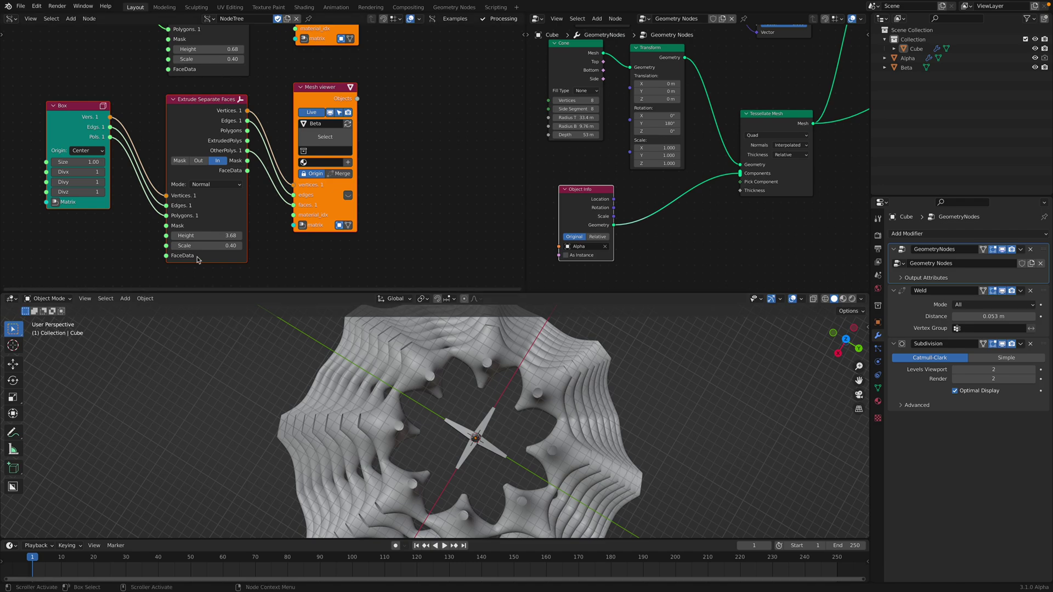
{"action": "left_click_drag", "start_coordinate": [208, 245], "coordinate": [220, 245]}
{"action": "middle_click_drag", "start_coordinate": [609, 438], "coordinate": [494, 387]}
{"action": "left_click_drag", "start_coordinate": [220, 245], "coordinate": [233, 245]}
{"action": "mouse_move", "coordinate": [467, 379]}
{"action": "middle_mouse_down"}
{"action": "mouse_move", "coordinate": [484, 383]}
{"action": "mouse_move", "coordinate": [476, 384]}
{"action": "middle_mouse_up"}
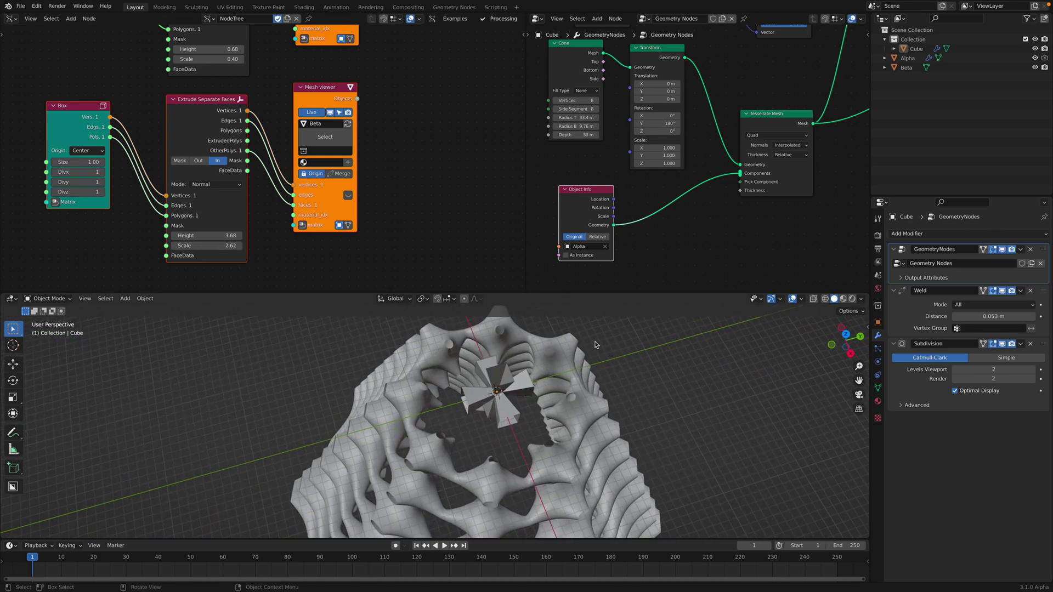
Move the Alpha component out of the cone's centre to sit beside the Beta component
{"action": "left_click", "coordinate": [498, 391]}
{"action": "key", "text": "g"}
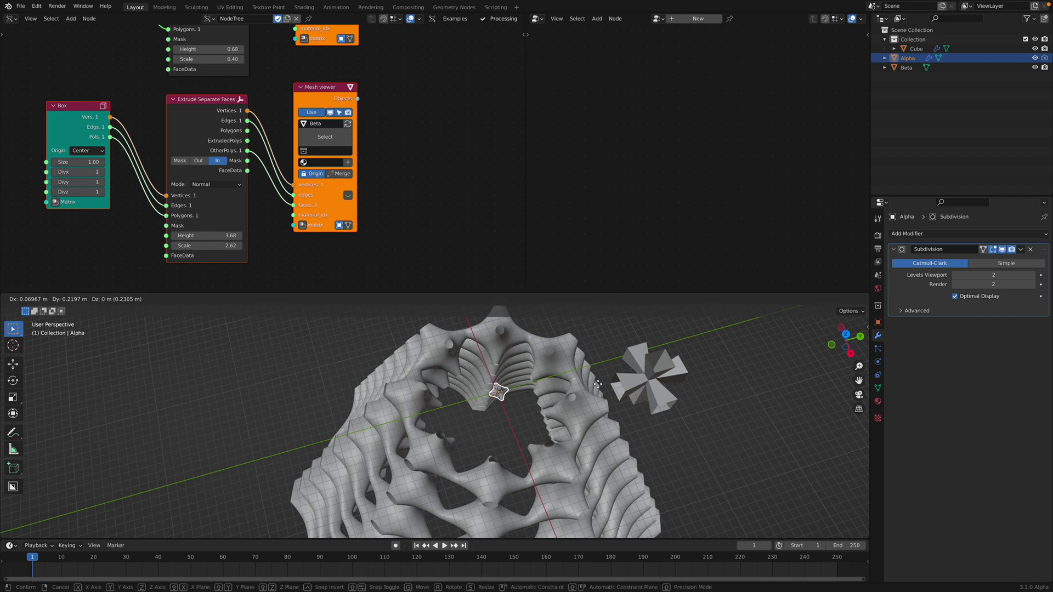
{"action": "left_click", "coordinate": [627, 350]}
Remove the Subdivision modifier from the Alpha component
{"action": "left_click", "coordinate": [644, 369]}
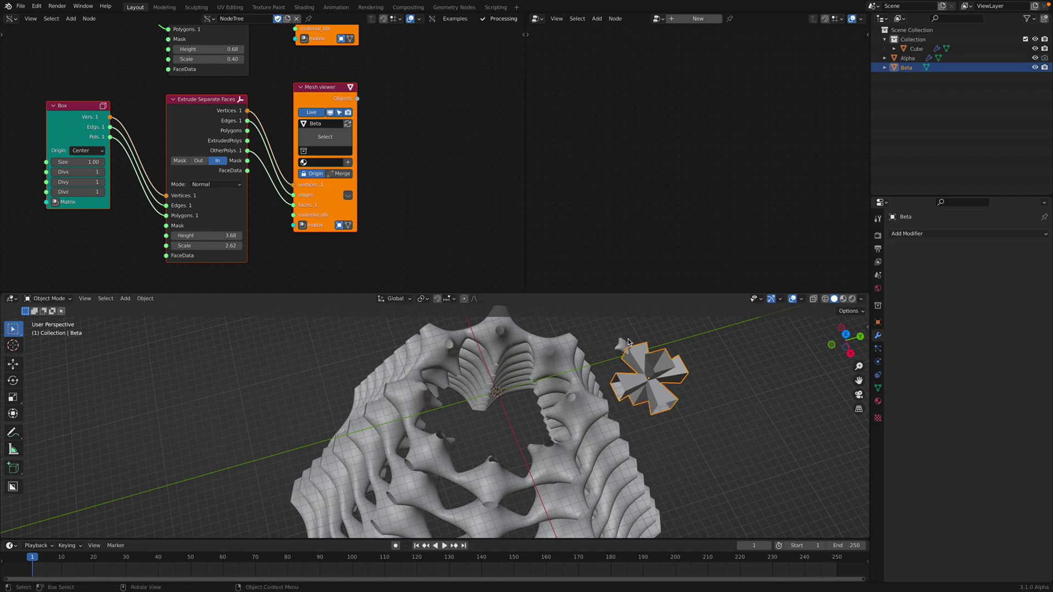
{"action": "left_click", "coordinate": [628, 341]}
{"action": "left_click", "coordinate": [1031, 251]}
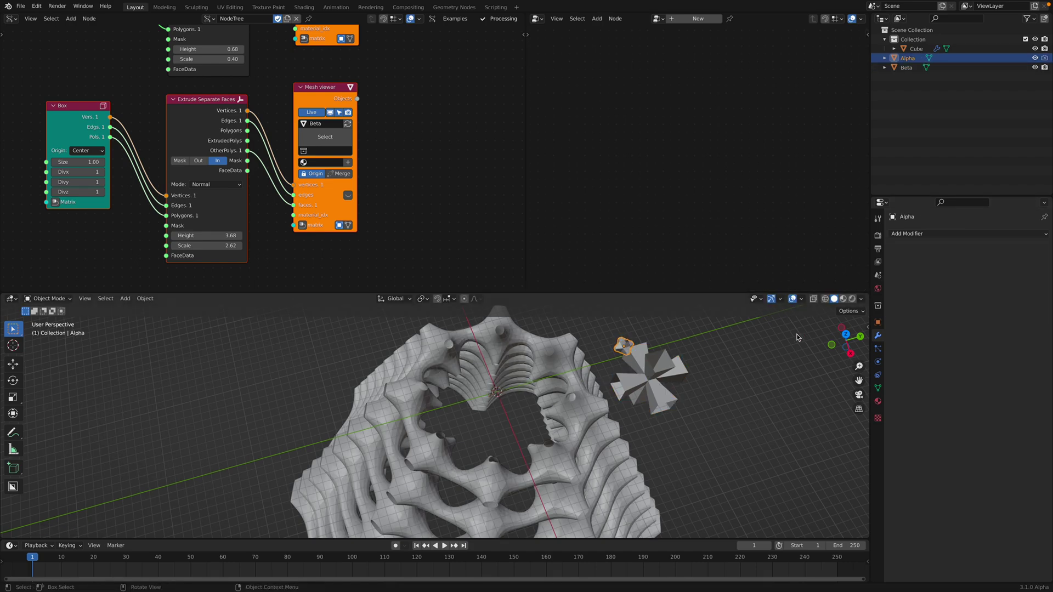
{"action": "middle_click_drag", "start_coordinate": [647, 384], "coordinate": [681, 391]}
{"action": "left_click", "coordinate": [678, 393]}
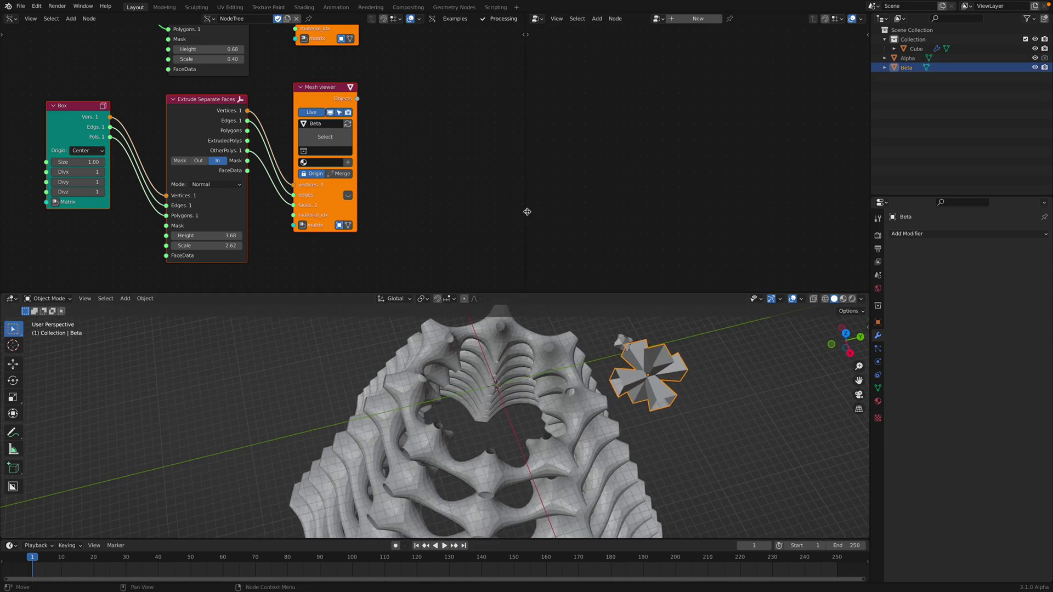
Add an Object Info node for Beta to the cone's node tree and connect its geometry to Tessellate Mesh's Components
{"action": "left_click_drag", "start_coordinate": [527, 212], "coordinate": [436, 256]}
{"action": "left_click", "coordinate": [423, 354]}
{"action": "scroll", "coordinate": [547, 177], "scroll_direction": "down", "scroll_amount": 1}
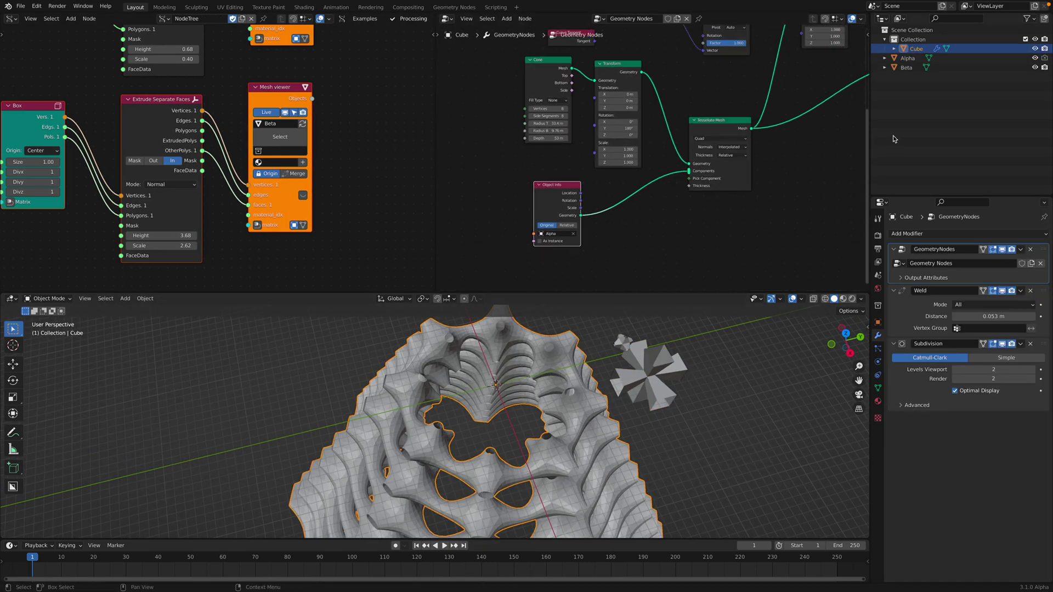
{"action": "left_click_drag", "start_coordinate": [906, 67], "coordinate": [639, 221]}
{"action": "middle_click_drag", "start_coordinate": [640, 221], "coordinate": [621, 156]}
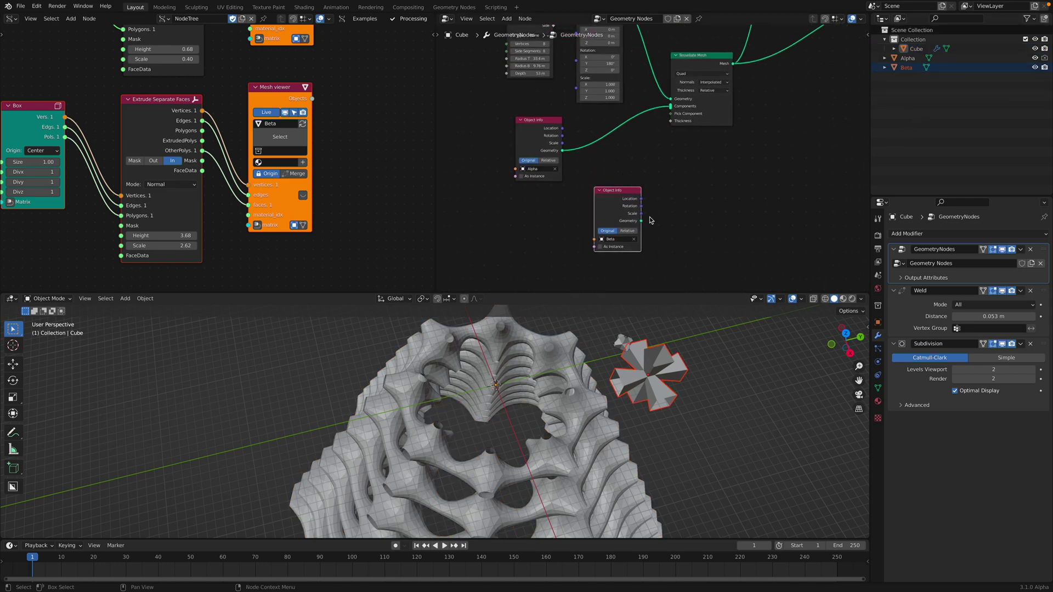
{"action": "left_click_drag", "start_coordinate": [631, 213], "coordinate": [669, 114]}
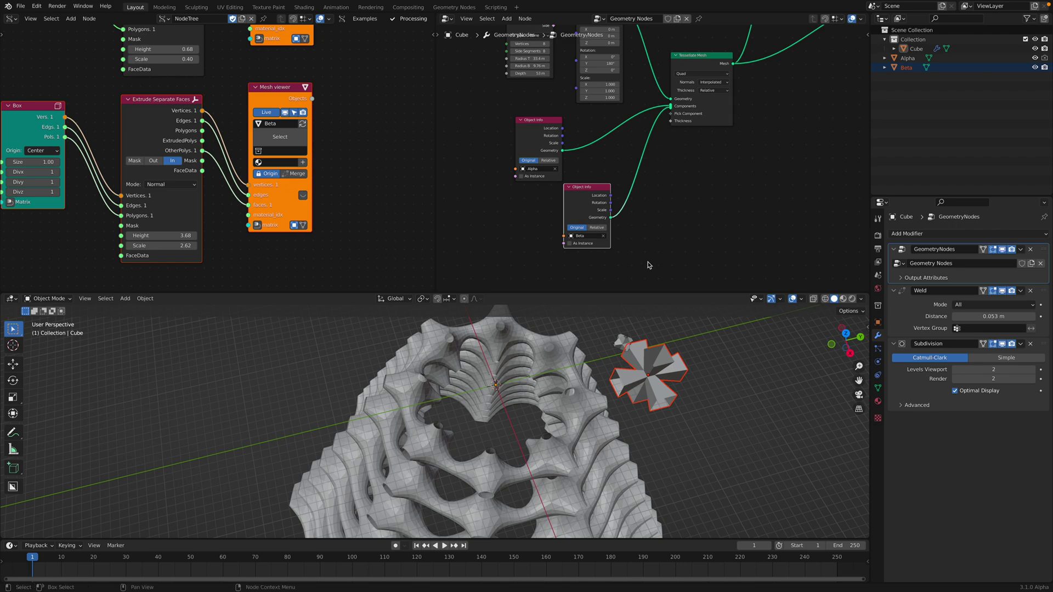
{"action": "left_click_drag", "start_coordinate": [593, 190], "coordinate": [551, 194]}
Add a Random Value node set to Integer and connect its value to Tessellate Mesh's Pick Component input
{"action": "scroll", "coordinate": [676, 192], "scroll_direction": "up", "scroll_amount": 2}
{"action": "key", "text": "shift+a"}
{"action": "left_click", "coordinate": [677, 191]}
{"action": "type", "text": "random"}
{"action": "key", "text": "Return"}
{"action": "left_click", "coordinate": [676, 190]}
{"action": "left_click", "coordinate": [702, 217]}
{"action": "left_click", "coordinate": [702, 234]}
{"action": "left_click_drag", "start_coordinate": [731, 204], "coordinate": [751, 130]}
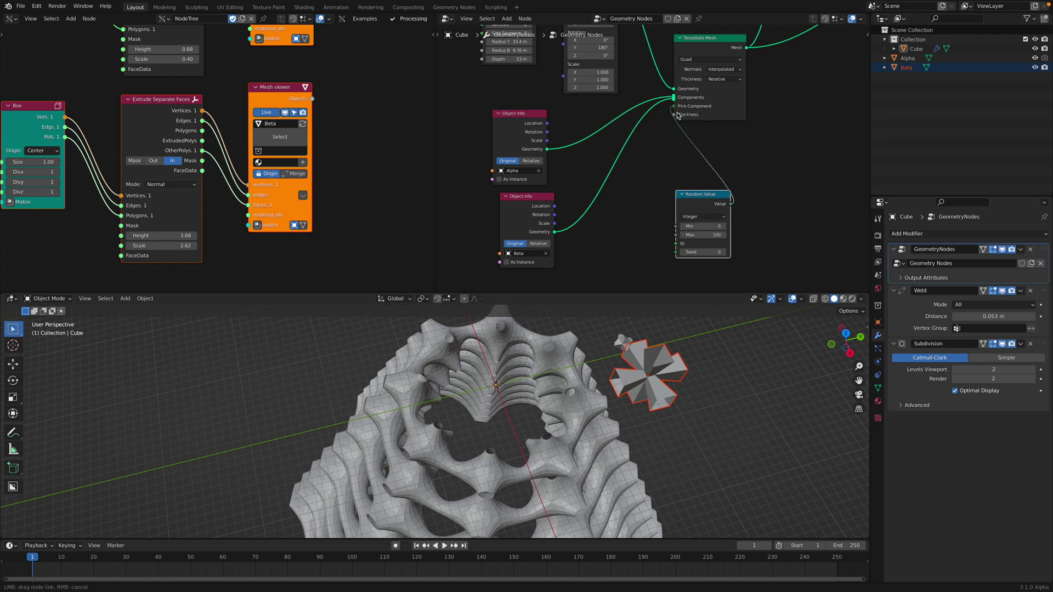
{"action": "left_click_drag", "start_coordinate": [679, 116], "coordinate": [679, 114]}
Set the integer Random Value node's maximum to 1 and its seed to 32
{"action": "left_click_drag", "start_coordinate": [702, 203], "coordinate": [705, 245]}
{"action": "left_click", "coordinate": [675, 218]}
{"action": "type", "text": "1"}
{"action": "key", "text": "Return"}
{"action": "key", "text": "Return"}
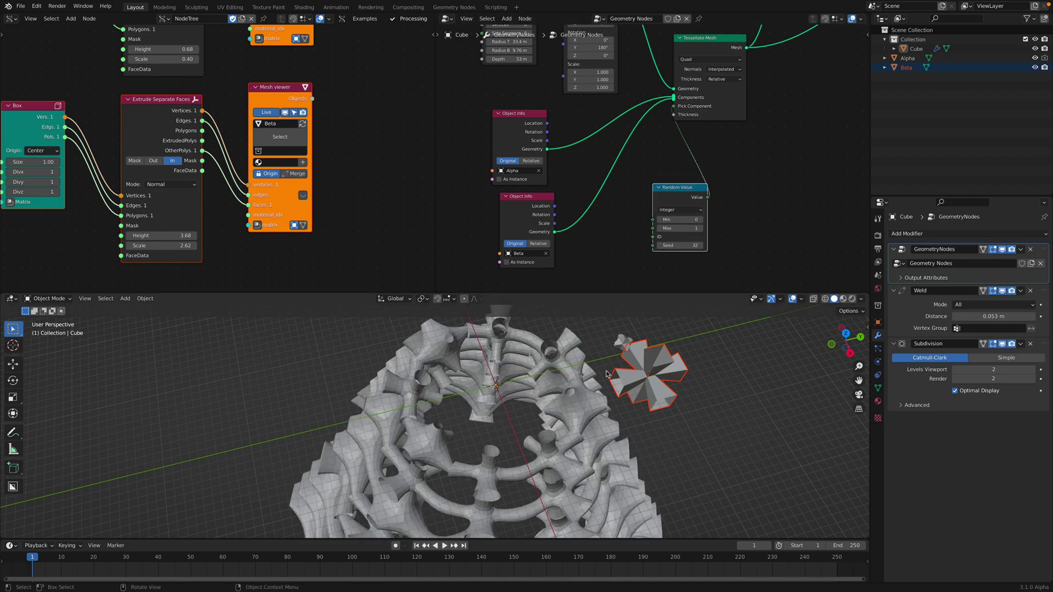
Enlarge the 3D viewport and raise the cone's Weld distance to 0.413 m
{"action": "left_click_drag", "start_coordinate": [622, 294], "coordinate": [624, 133]}
{"action": "middle_click_drag", "start_coordinate": [625, 285], "coordinate": [525, 432]}
{"action": "left_click_drag", "start_coordinate": [998, 317], "coordinate": [1023, 317]}
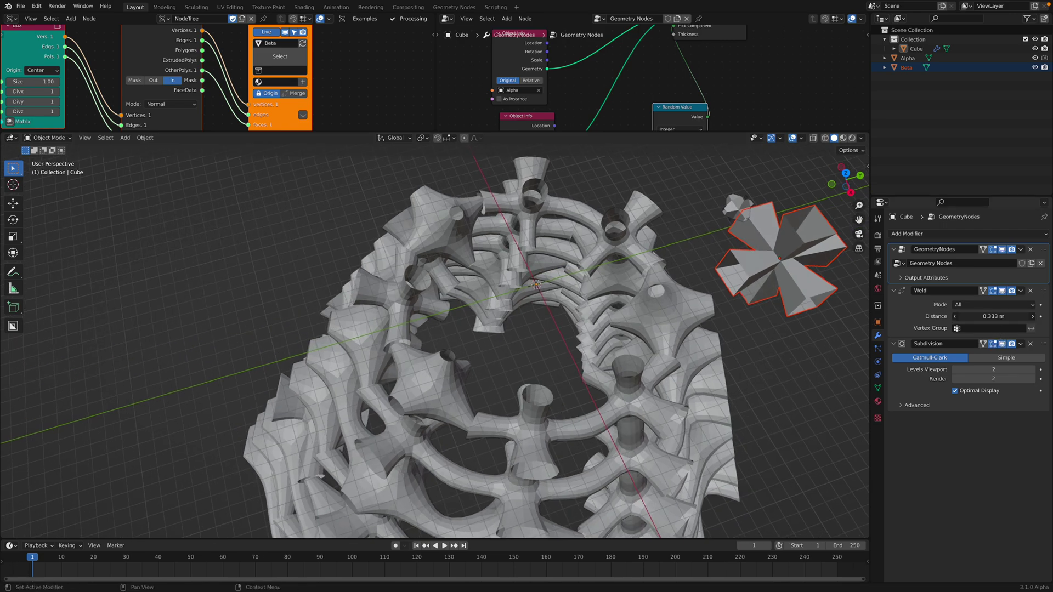
{"action": "left_click_drag", "start_coordinate": [997, 316], "coordinate": [1012, 316]}
{"action": "middle_click_drag", "start_coordinate": [781, 346], "coordinate": [545, 406]}
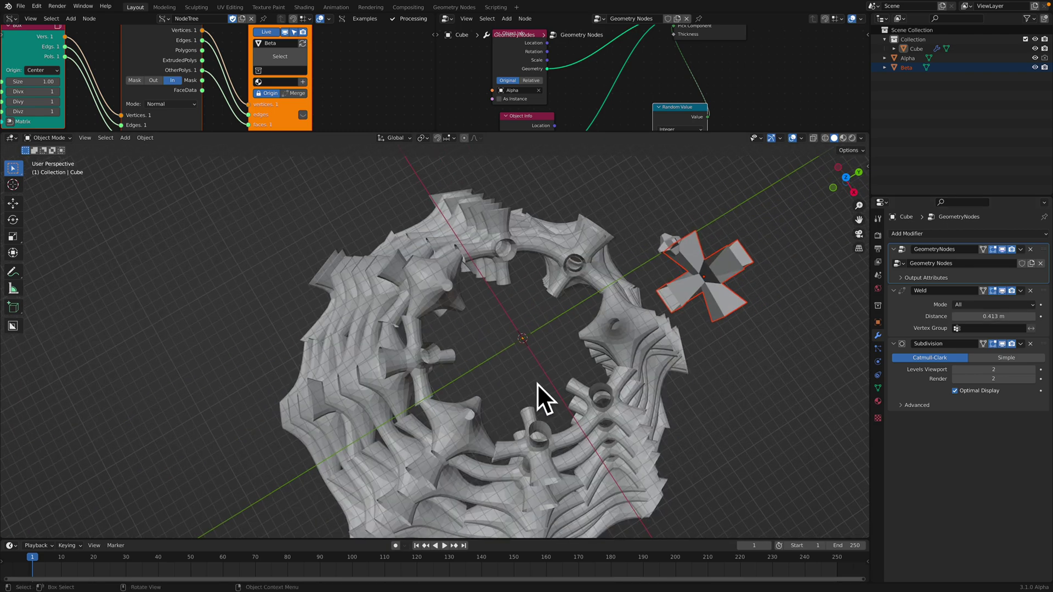
Set the Beta component's Extrude Separate Faces scale to 1.77, deselect everything and inspect the cone from the side
{"action": "middle_click_drag", "start_coordinate": [152, 64], "coordinate": [191, 33]}
{"action": "left_click_drag", "start_coordinate": [236, 132], "coordinate": [236, 233]}
{"action": "middle_click_drag", "start_coordinate": [219, 178], "coordinate": [184, 207]}
{"action": "scroll", "coordinate": [203, 176], "scroll_direction": "down", "scroll_amount": 1}
{"action": "scroll", "coordinate": [181, 163], "scroll_direction": "down", "scroll_amount": 4}
{"action": "scroll", "coordinate": [180, 175], "scroll_direction": "up", "scroll_amount": 3}
{"action": "left_click_drag", "start_coordinate": [183, 208], "coordinate": [175, 207]}
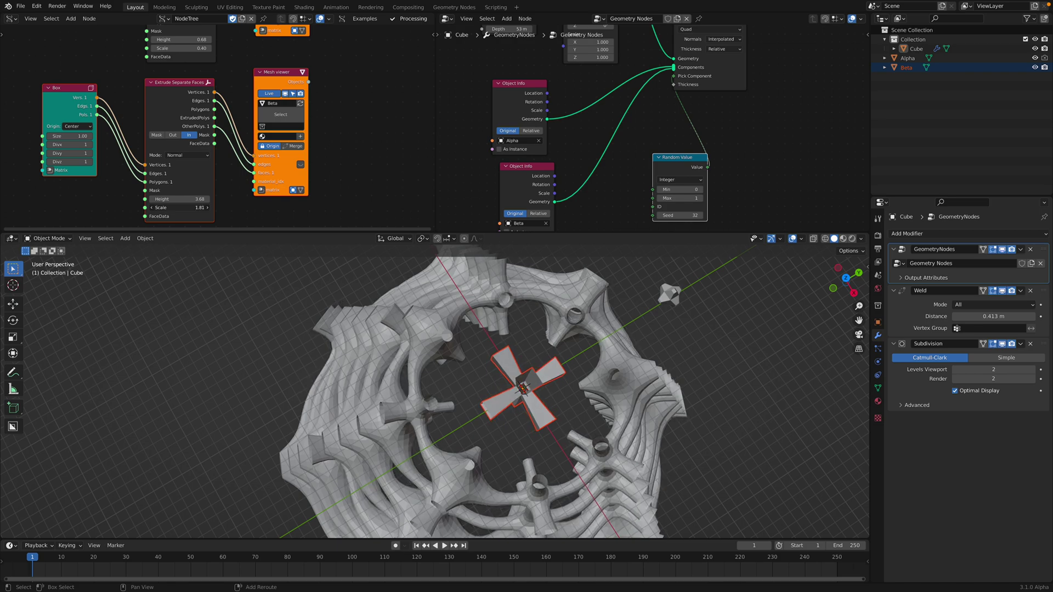
{"action": "middle_click_drag", "start_coordinate": [549, 274], "coordinate": [646, 345]}
{"action": "left_click", "coordinate": [631, 359]}
{"action": "middle_click_drag", "start_coordinate": [569, 420], "coordinate": [553, 390]}
{"action": "scroll", "coordinate": [553, 391], "scroll_direction": "down", "scroll_amount": 3}
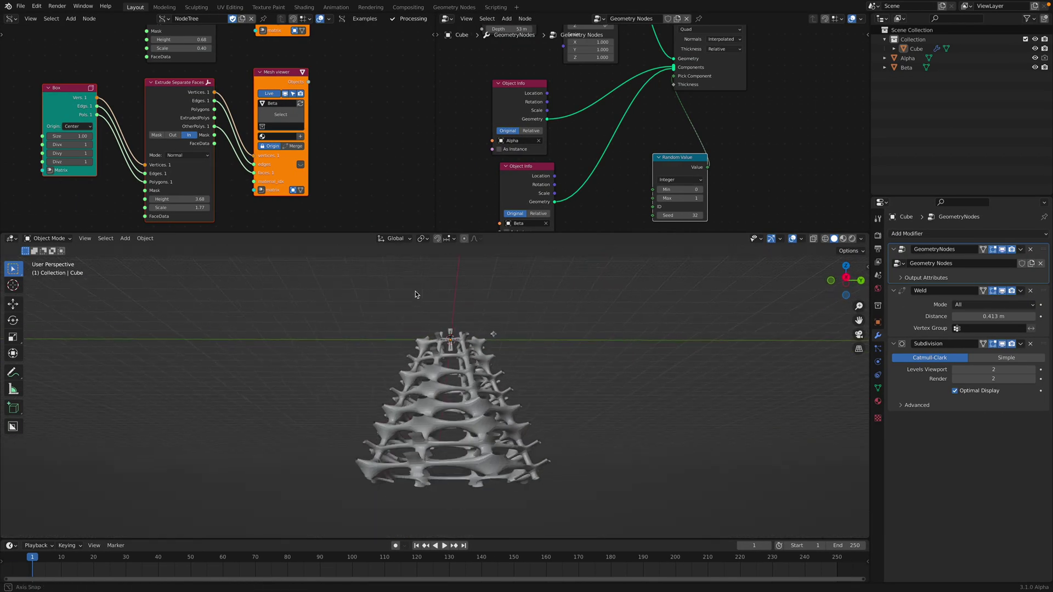
Space the Tessellate Mesh and Random Value nodes further apart in the cone's node tree
{"action": "middle_click_drag", "start_coordinate": [415, 295], "coordinate": [425, 340]}
{"action": "scroll", "coordinate": [617, 98], "scroll_direction": "down", "scroll_amount": 3}
{"action": "middle_click_drag", "start_coordinate": [621, 96], "coordinate": [609, 128]}
{"action": "scroll", "coordinate": [608, 128], "scroll_direction": "up", "scroll_amount": 2}
{"action": "left_click_drag", "start_coordinate": [681, 71], "coordinate": [709, 67]}
{"action": "left_click_drag", "start_coordinate": [667, 195], "coordinate": [657, 189]}
{"action": "middle_click_drag", "start_coordinate": [704, 121], "coordinate": [638, 150]}
{"action": "scroll", "coordinate": [629, 137], "scroll_direction": "up", "scroll_amount": 4}
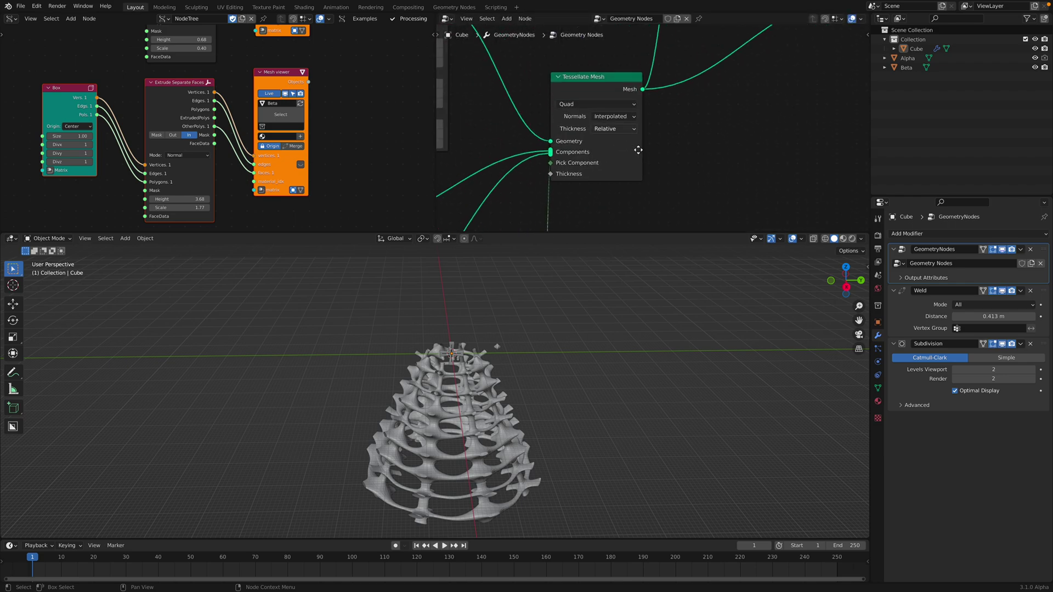
{"action": "scroll", "coordinate": [631, 146], "scroll_direction": "up", "scroll_amount": 1}
Try the Fan and Frame modes on the Tessellate Mesh node and return it to Quad
{"action": "left_click", "coordinate": [603, 132]}
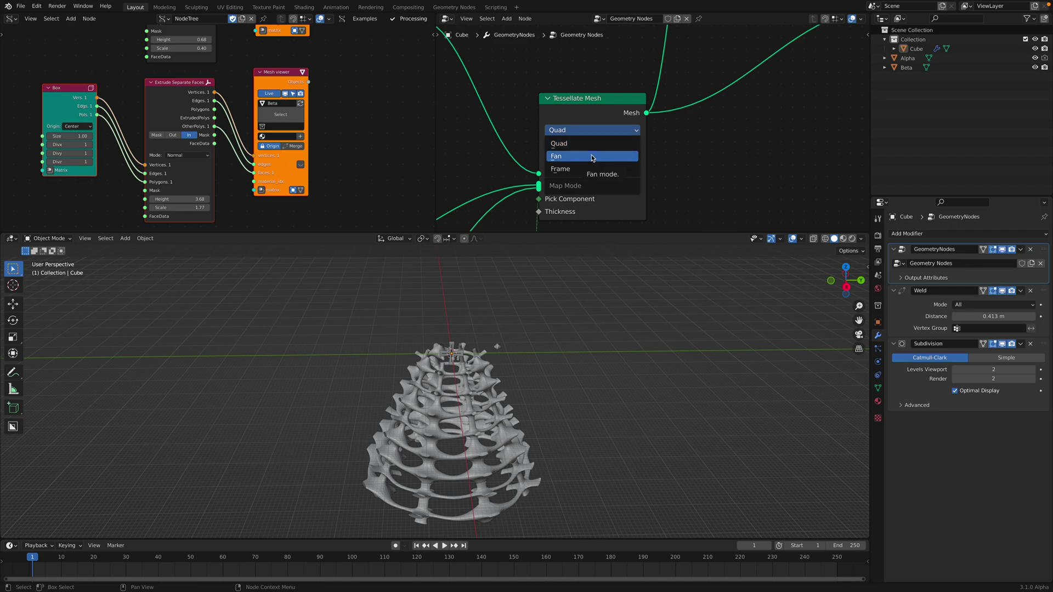
{"action": "left_click", "coordinate": [592, 157]}
{"action": "scroll", "coordinate": [544, 357], "scroll_direction": "up", "scroll_amount": 3}
{"action": "middle_click_drag", "start_coordinate": [545, 357], "coordinate": [550, 335]}
{"action": "left_click", "coordinate": [586, 132]}
{"action": "left_click", "coordinate": [586, 168]}
{"action": "left_click", "coordinate": [590, 131]}
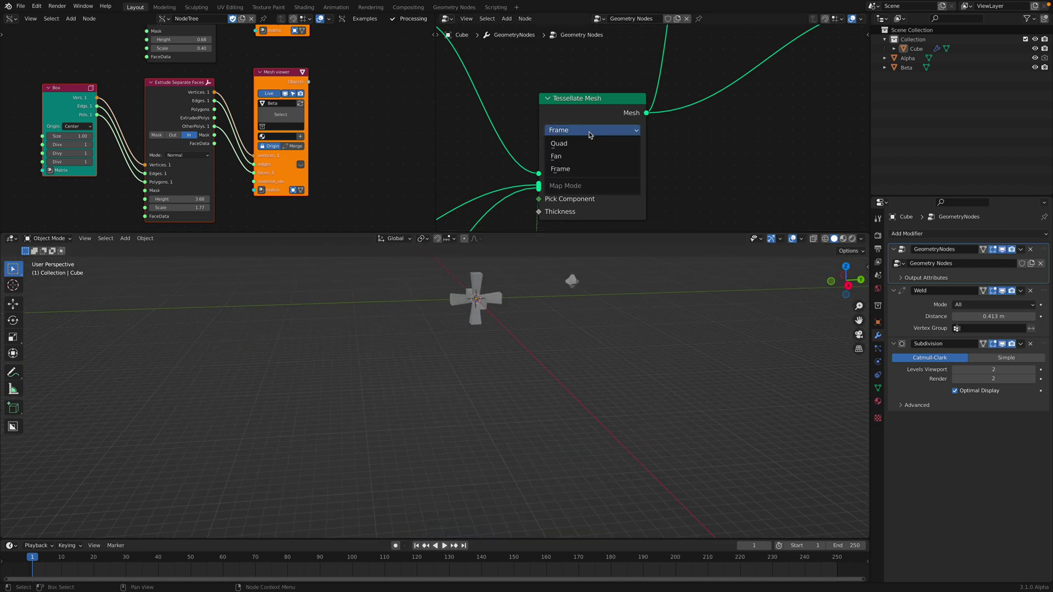
{"action": "left_click", "coordinate": [590, 144]}
Duplicate the Random Value node, set the copy to Float and connect it to Tessellate Mesh's Thickness input
{"action": "scroll", "coordinate": [591, 145], "scroll_direction": "down", "scroll_amount": 3}
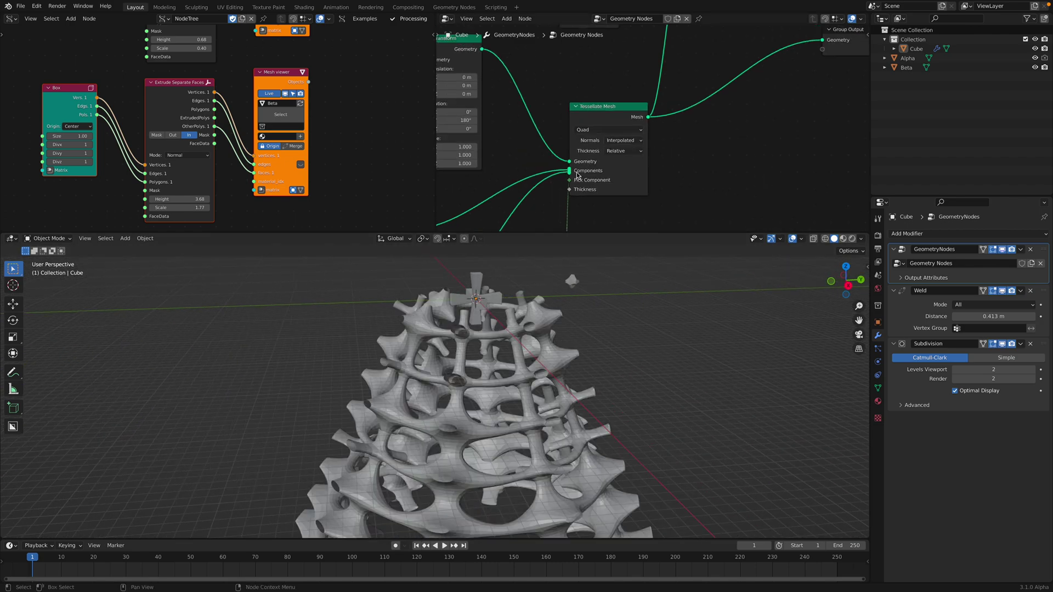
{"action": "scroll", "coordinate": [567, 123], "scroll_direction": "up", "scroll_amount": 1}
{"action": "middle_click_drag", "start_coordinate": [576, 180], "coordinate": [655, 154]}
{"action": "left_click_drag", "start_coordinate": [642, 160], "coordinate": [629, 182]}
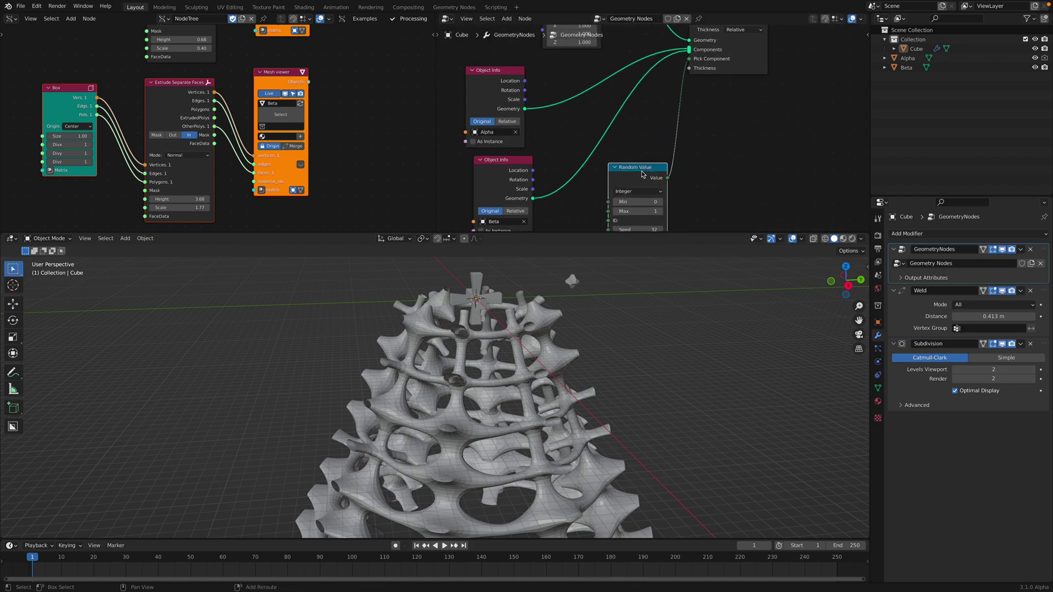
{"action": "key", "text": "shift+d"}
{"action": "left_click", "coordinate": [720, 173]}
{"action": "left_click", "coordinate": [719, 174]}
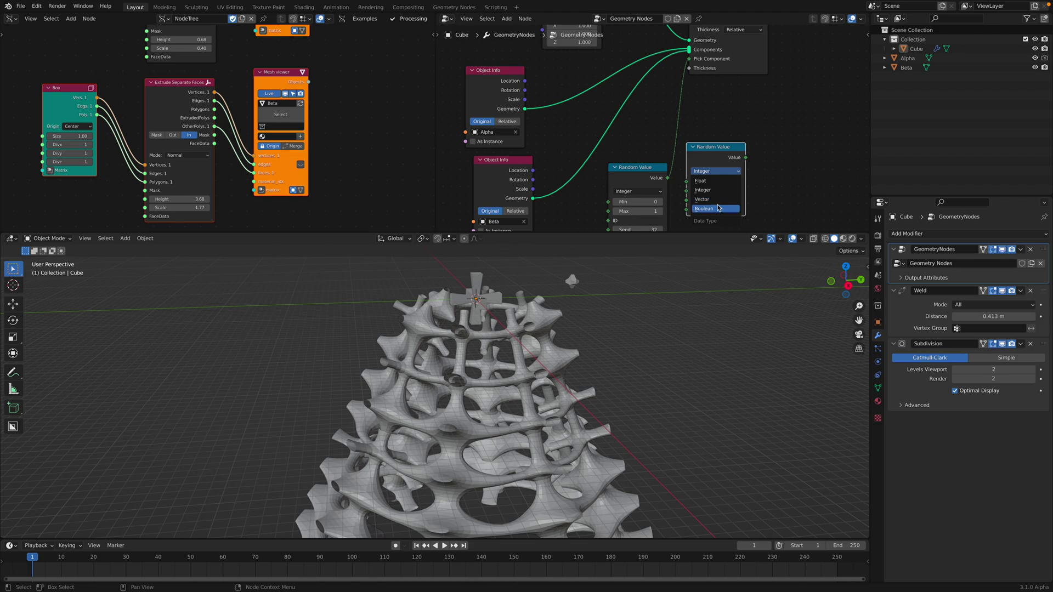
{"action": "left_click", "coordinate": [717, 171]}
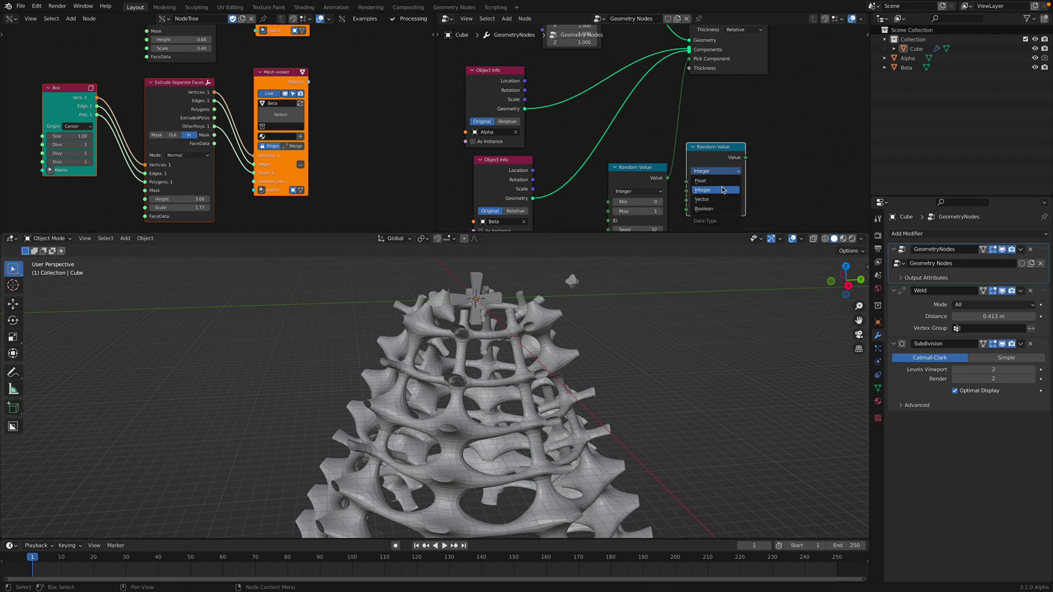
{"action": "left_click", "coordinate": [715, 181]}
{"action": "left_click_drag", "start_coordinate": [746, 157], "coordinate": [700, 71]}
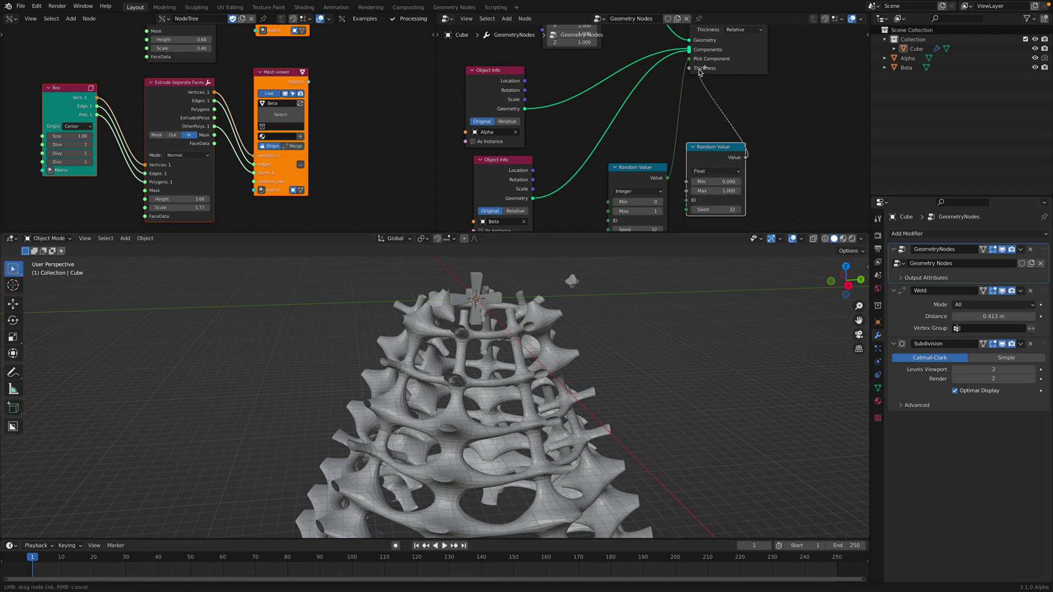
Set the thickness Random Value node's minimum to 0.42 and maximum to 2.34, and inspect the cone from above
{"action": "middle_click_drag", "start_coordinate": [732, 171], "coordinate": [725, 161]}
{"action": "left_click_drag", "start_coordinate": [714, 171], "coordinate": [789, 180]}
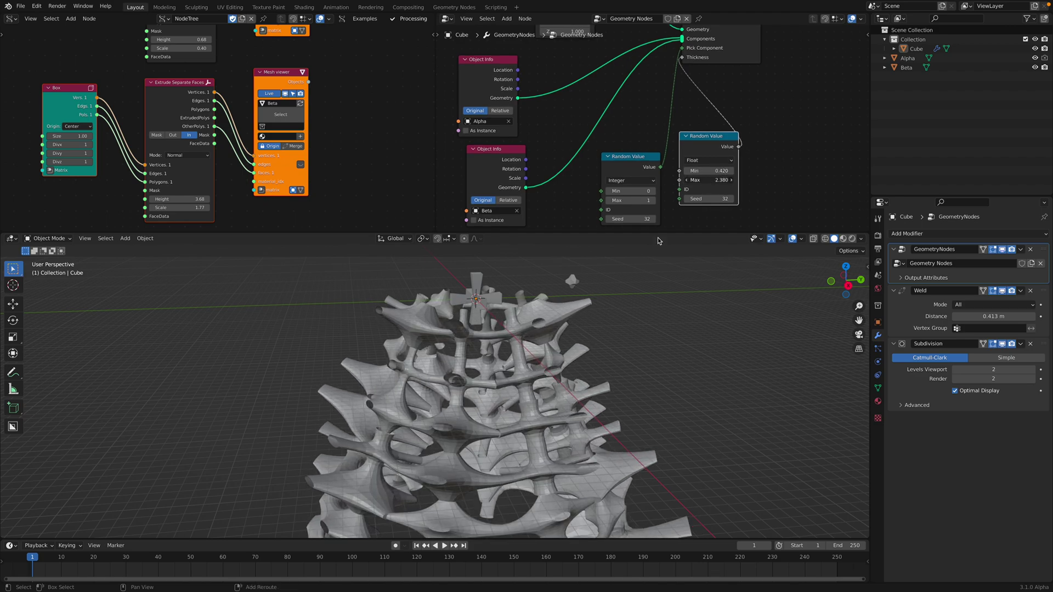
{"action": "scroll", "coordinate": [606, 376], "scroll_direction": "down", "scroll_amount": 3}
{"action": "middle_click_drag", "start_coordinate": [607, 376], "coordinate": [551, 428]}
{"action": "middle_click_drag", "start_coordinate": [363, 211], "coordinate": [336, 205]}
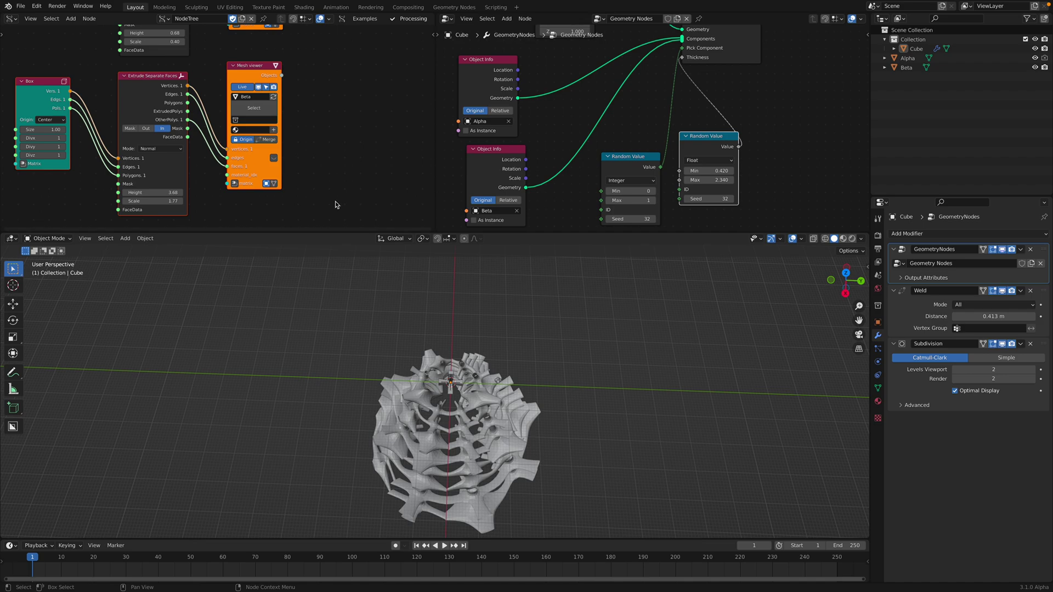
{"action": "middle_click_drag", "start_coordinate": [449, 307], "coordinate": [478, 353]}
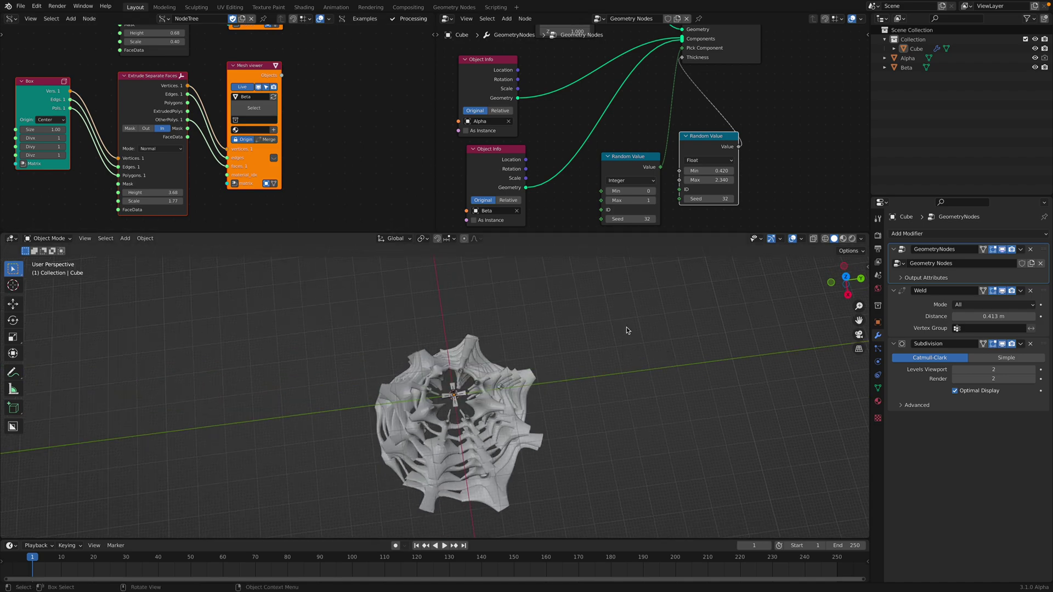
{"action": "left_click", "coordinate": [846, 277]}
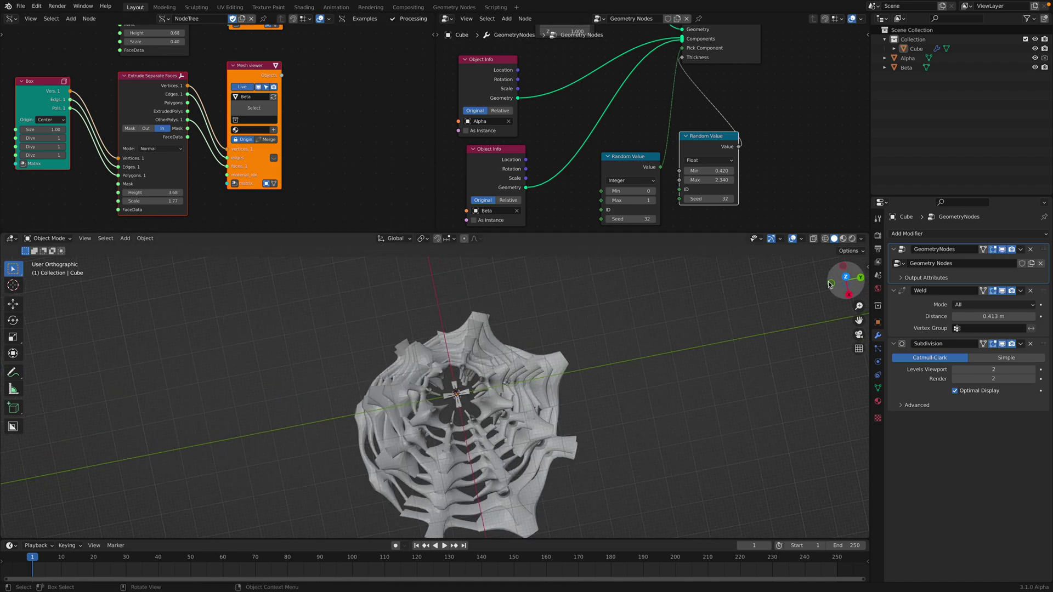
Add a Bezier curve to the scene from the top view
{"action": "middle_click_drag", "start_coordinate": [521, 411], "coordinate": [524, 431], "text": "shift"}
{"action": "scroll", "coordinate": [527, 431], "scroll_direction": "up", "scroll_amount": 2}
{"action": "middle_click_drag", "start_coordinate": [710, 416], "coordinate": [415, 389], "text": "shift"}
{"action": "scroll", "coordinate": [484, 400], "scroll_direction": "up", "scroll_amount": 1}
{"action": "key", "text": "shift+a"}
{"action": "mouse_move", "coordinate": [472, 385]}
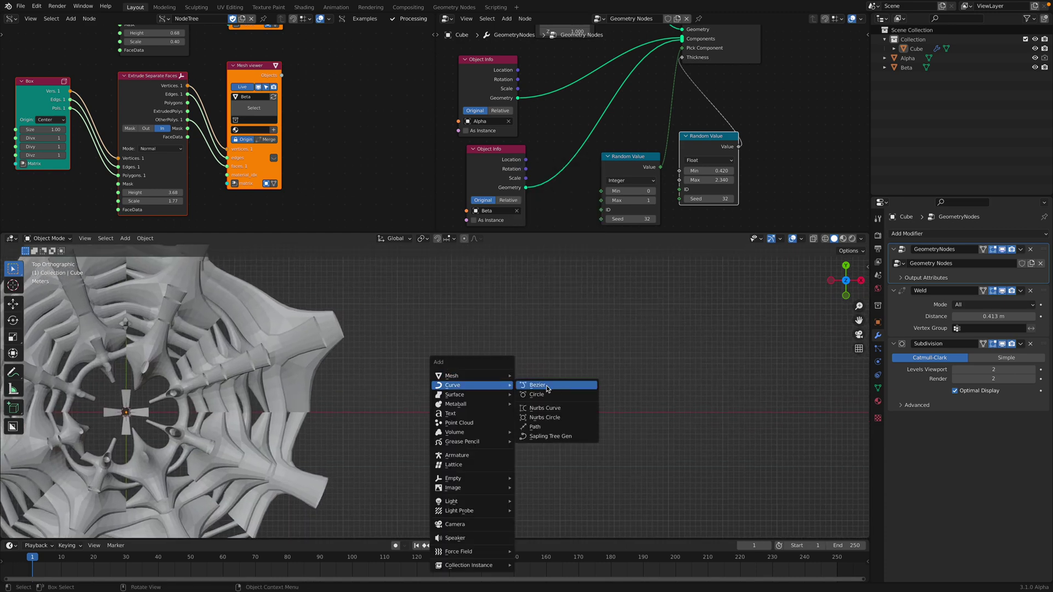
{"action": "left_click", "coordinate": [549, 387]}
Clear the new Bezier curve's location so it sits at the world origin
{"action": "scroll", "coordinate": [483, 388], "scroll_direction": "down", "scroll_amount": 3}
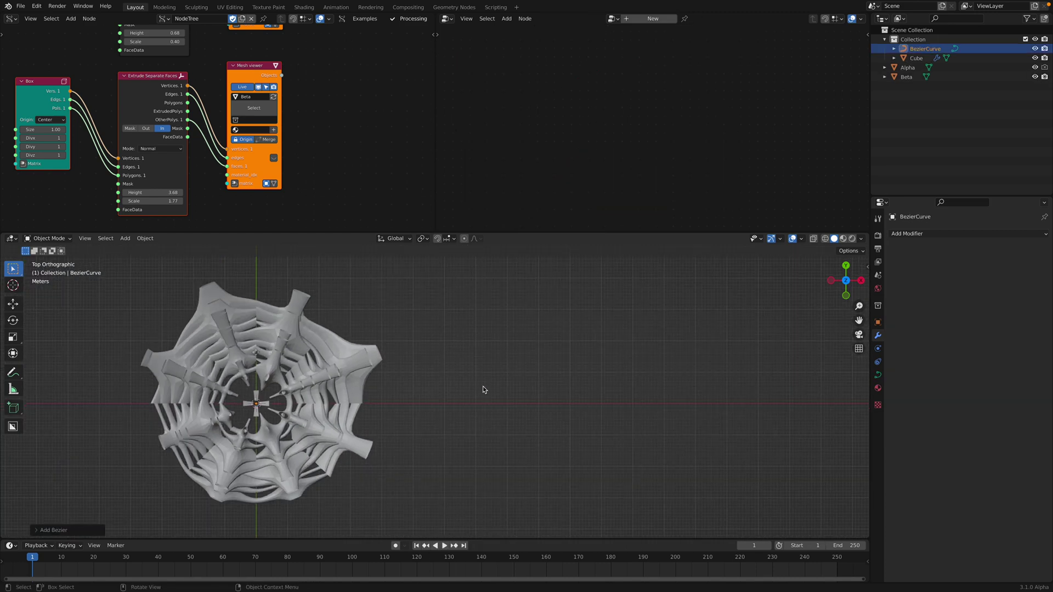
{"action": "key", "text": "g"}
{"action": "left_click", "coordinate": [558, 370]}
{"action": "scroll", "coordinate": [485, 363], "scroll_direction": "up", "scroll_amount": 4}
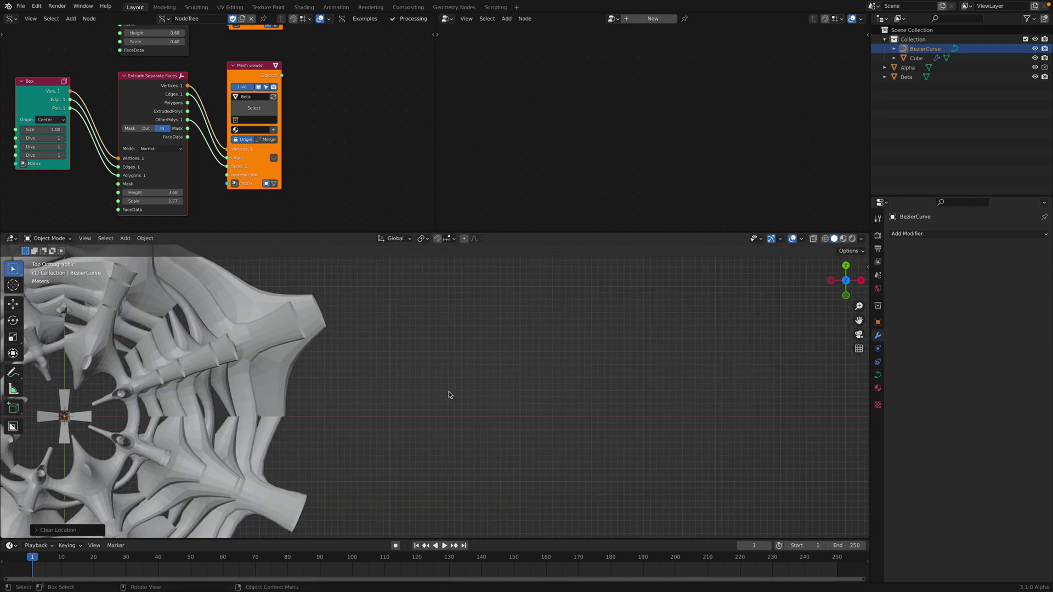
{"action": "key", "text": "alt+g"}
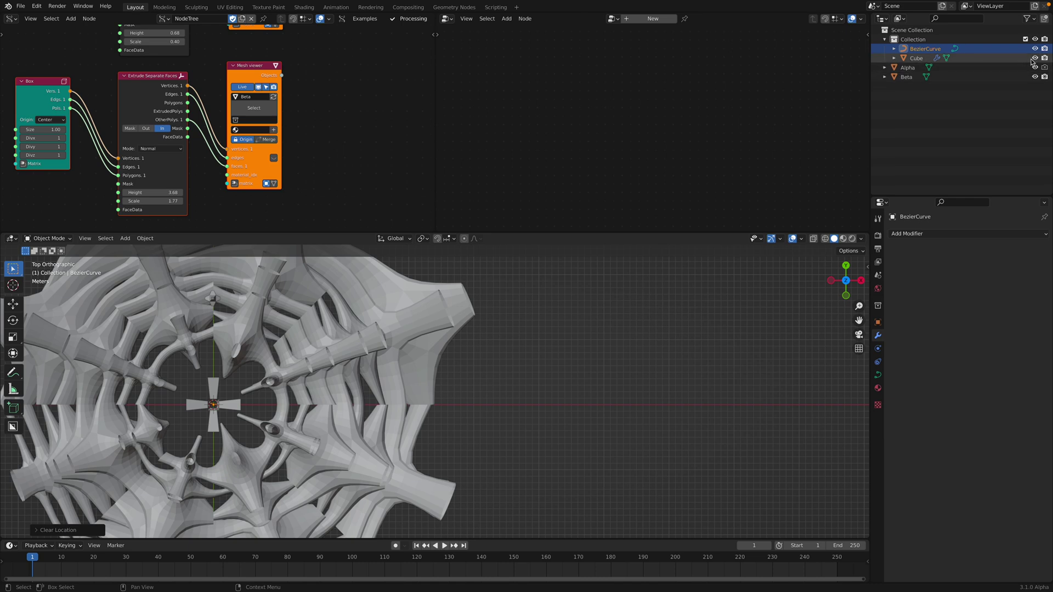
Hide Cube, Alpha and Beta in the viewport so only the Bezier curve remains
{"action": "left_click_drag", "start_coordinate": [1035, 59], "coordinate": [1035, 77]}
{"action": "middle_click_drag", "start_coordinate": [330, 408], "coordinate": [490, 381], "text": "shift"}
{"action": "scroll", "coordinate": [490, 381], "scroll_direction": "up", "scroll_amount": 4}
{"action": "scroll", "coordinate": [480, 408], "scroll_direction": "up", "scroll_amount": 4}
{"action": "middle_click_drag", "start_coordinate": [344, 381], "coordinate": [456, 377], "text": "shift"}
{"action": "scroll", "coordinate": [482, 431], "scroll_direction": "up", "scroll_amount": 3}
{"action": "scroll", "coordinate": [462, 379], "scroll_direction": "up", "scroll_amount": 2}
Enter Edit Mode on the Bezier curve and delete all of its vertices
{"action": "key", "text": "Tab"}
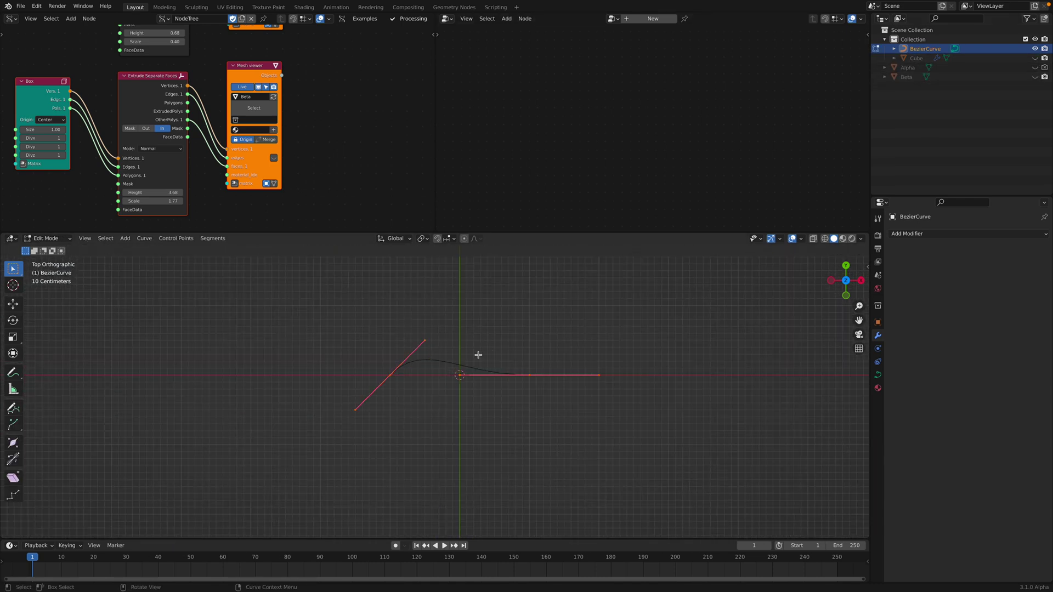
{"action": "key", "text": "x"}
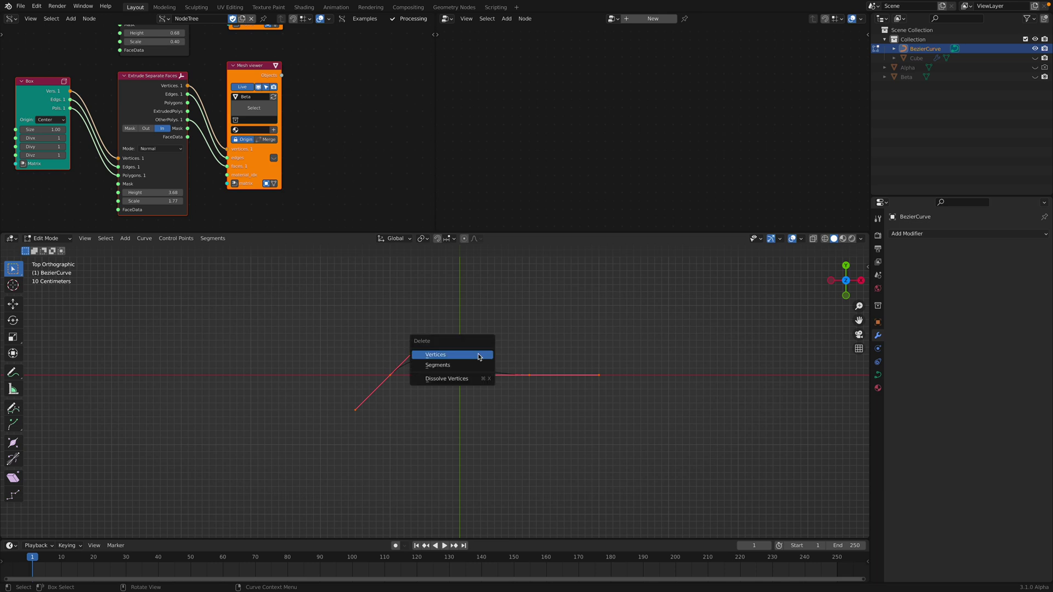
{"action": "left_click", "coordinate": [479, 357]}
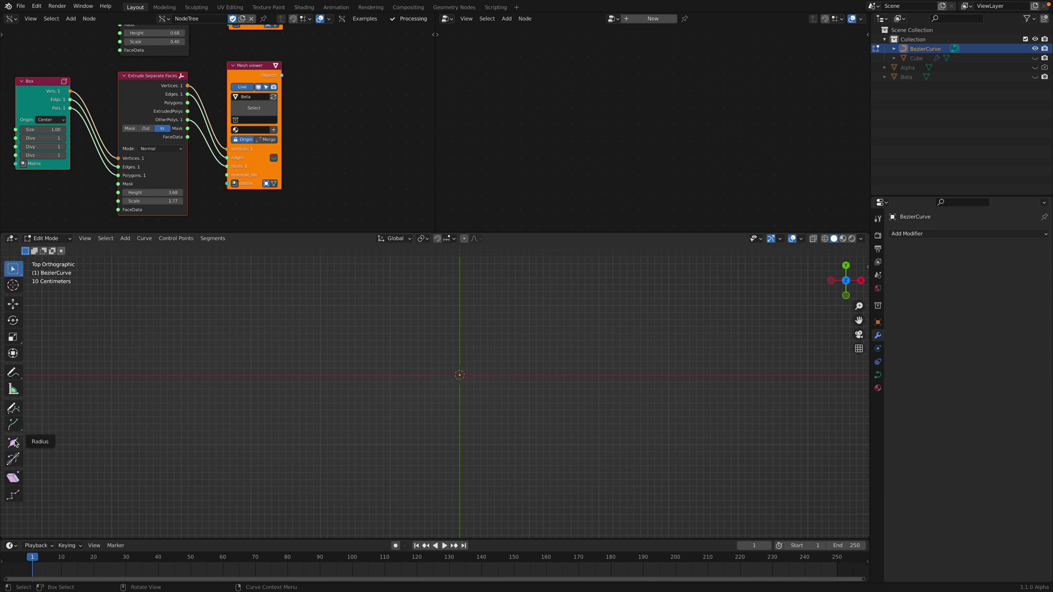
Draw three crossing freehand Bezier strokes around the origin with the Draw tool and return to Object Mode
{"action": "left_click", "coordinate": [13, 409]}
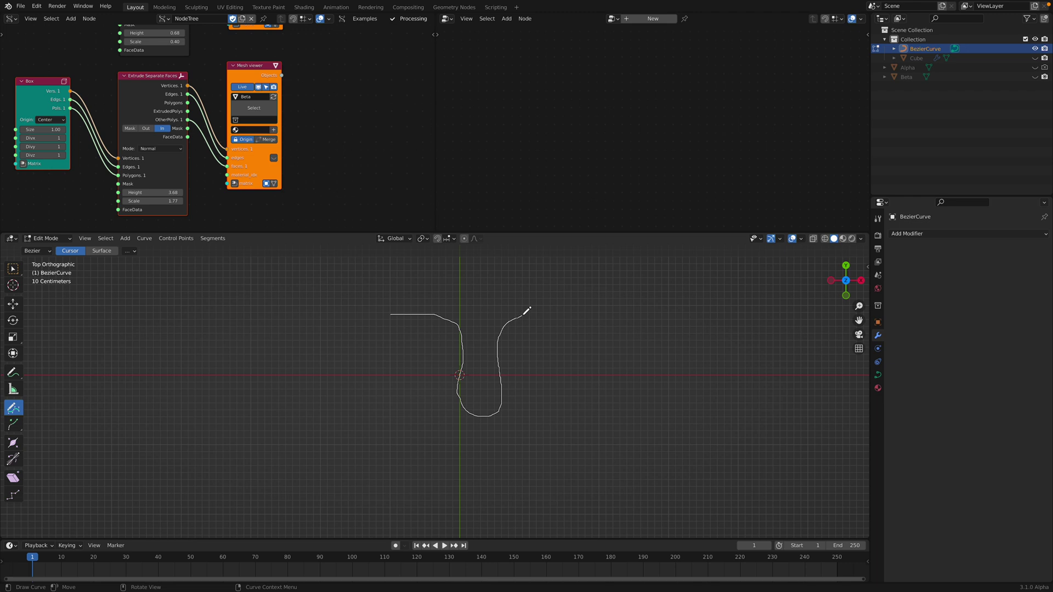
{"action": "left_click_drag", "start_coordinate": [534, 309], "coordinate": [535, 308]}
{"action": "left_click_drag", "start_coordinate": [392, 393], "coordinate": [488, 384]}
{"action": "left_click_drag", "start_coordinate": [536, 439], "coordinate": [536, 441]}
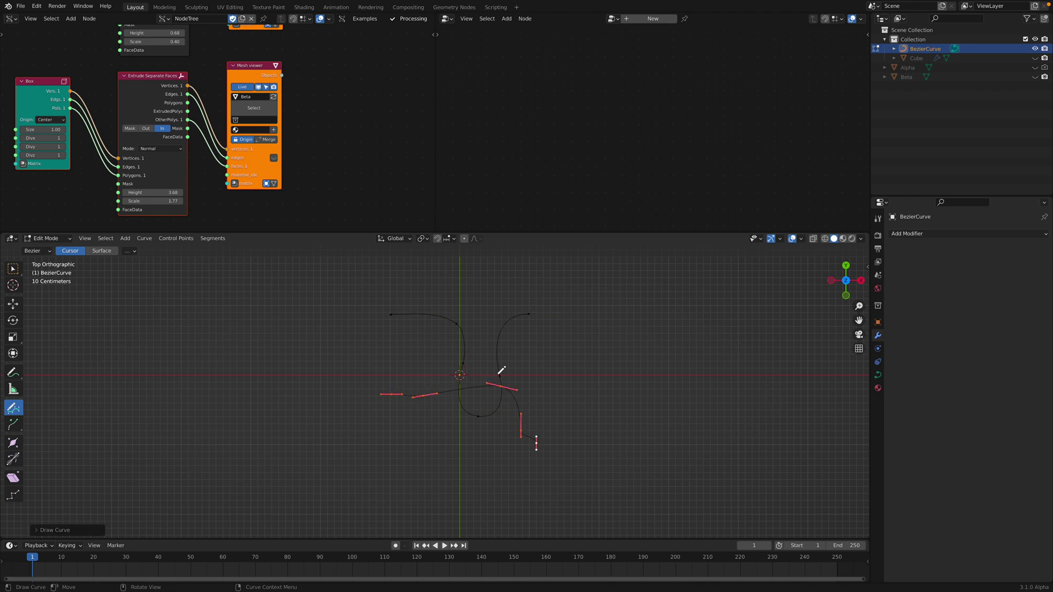
{"action": "left_click_drag", "start_coordinate": [484, 314], "coordinate": [417, 443]}
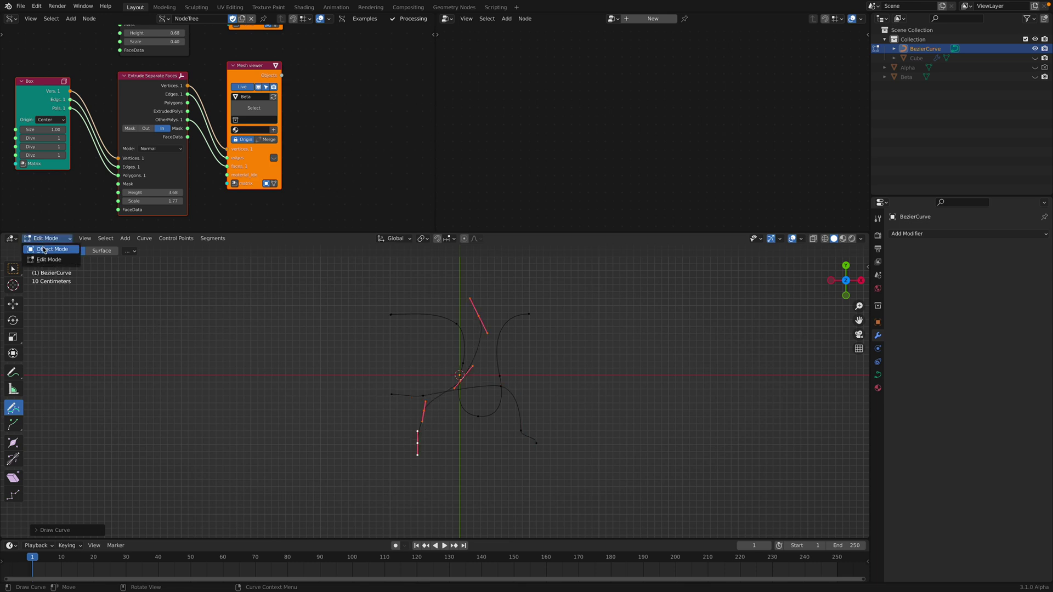
{"action": "key", "text": "Tab"}
{"action": "left_click", "coordinate": [426, 338]}
{"action": "left_click", "coordinate": [449, 319]}
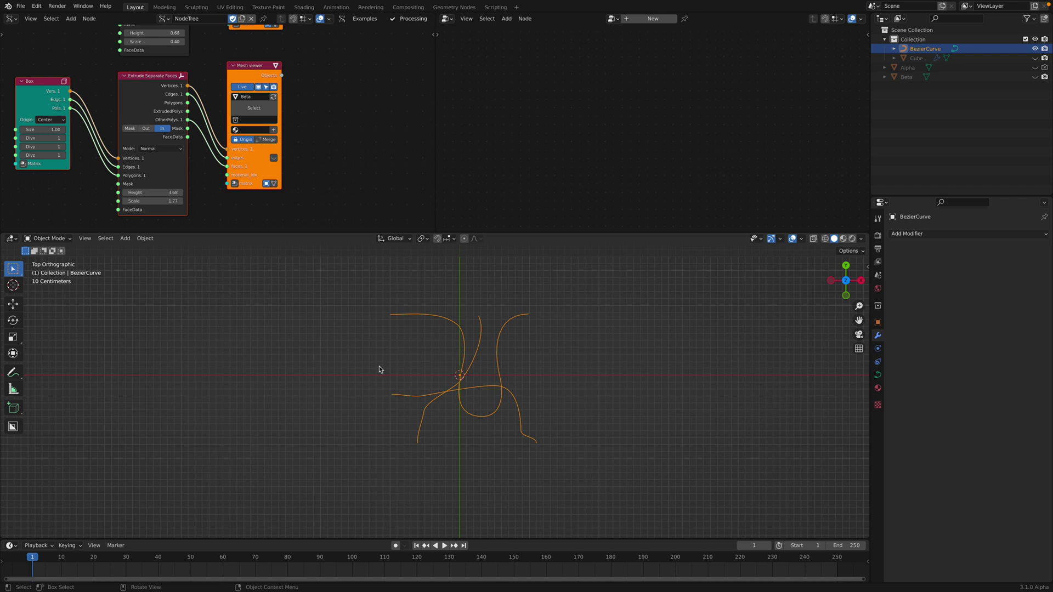
Duplicate the curve in place, delete all vertices of the copy in Edit Mode and hide the original BezierCurve
{"action": "key", "text": "shift+d"}
{"action": "key", "text": "Escape"}
{"action": "key", "text": "Tab"}
{"action": "key", "text": "a"}
{"action": "key", "text": "x"}
{"action": "left_click", "coordinate": [356, 400]}
{"action": "left_click", "coordinate": [1036, 48]}
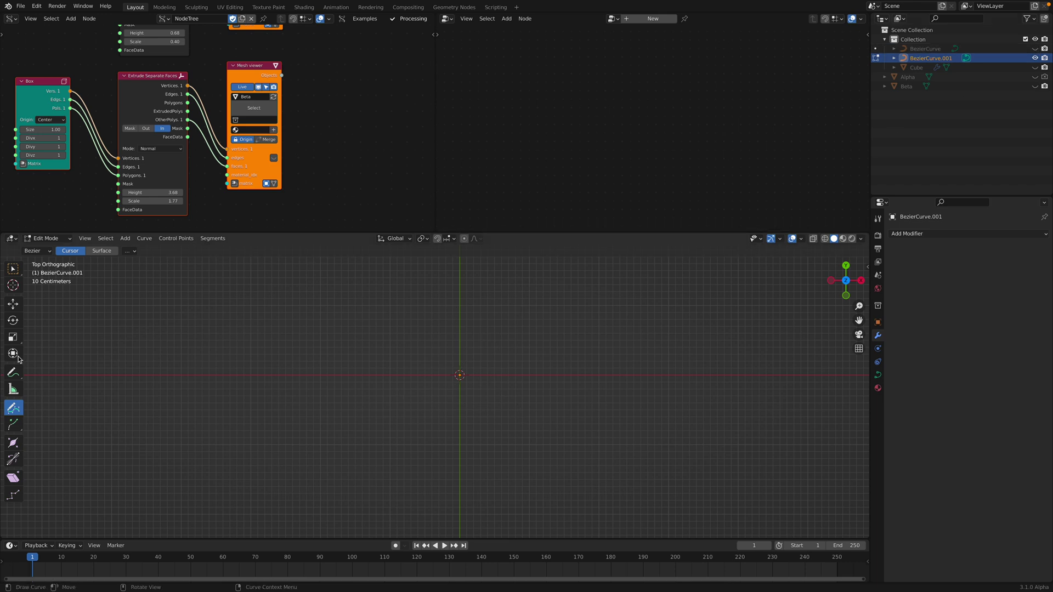
Draw crossing wavy strokes in BezierCurve.001, set the Draw tool's curve type to Poly and return to Object Mode
{"action": "mouse_move", "coordinate": [393, 309]}
{"action": "left_mouse_down"}
{"action": "mouse_move", "coordinate": [462, 355]}
{"action": "mouse_move", "coordinate": [430, 438]}
{"action": "mouse_move", "coordinate": [536, 327]}
{"action": "mouse_move", "coordinate": [435, 366]}
{"action": "mouse_move", "coordinate": [528, 440]}
{"action": "left_mouse_up"}
{"action": "left_click", "coordinate": [42, 255]}
{"action": "left_click", "coordinate": [45, 264]}
{"action": "left_click", "coordinate": [46, 238]}
{"action": "left_click", "coordinate": [47, 248]}
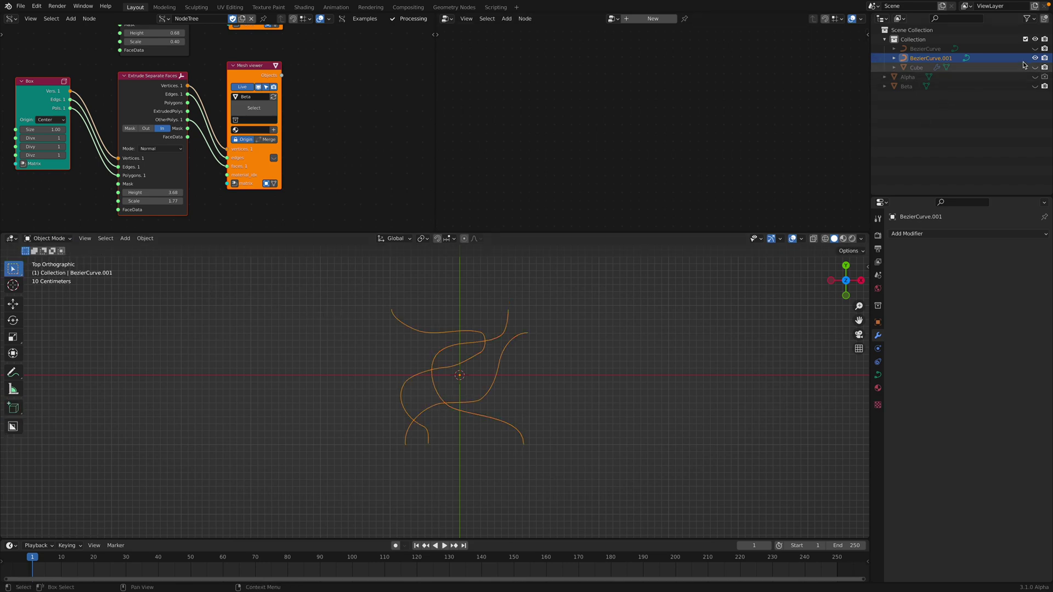
Duplicate BezierCurve.001 in place and delete all vertices of the copy in Edit Mode
{"action": "key", "text": "shift+d"}
{"action": "left_click", "coordinate": [545, 400]}
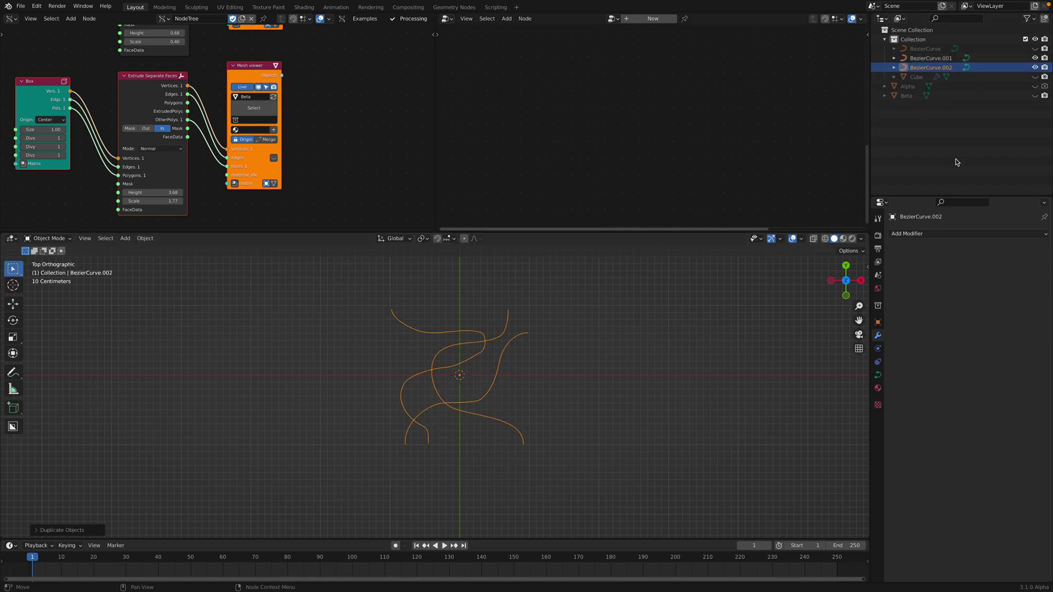
{"action": "key", "text": "Tab"}
{"action": "key", "text": "x"}
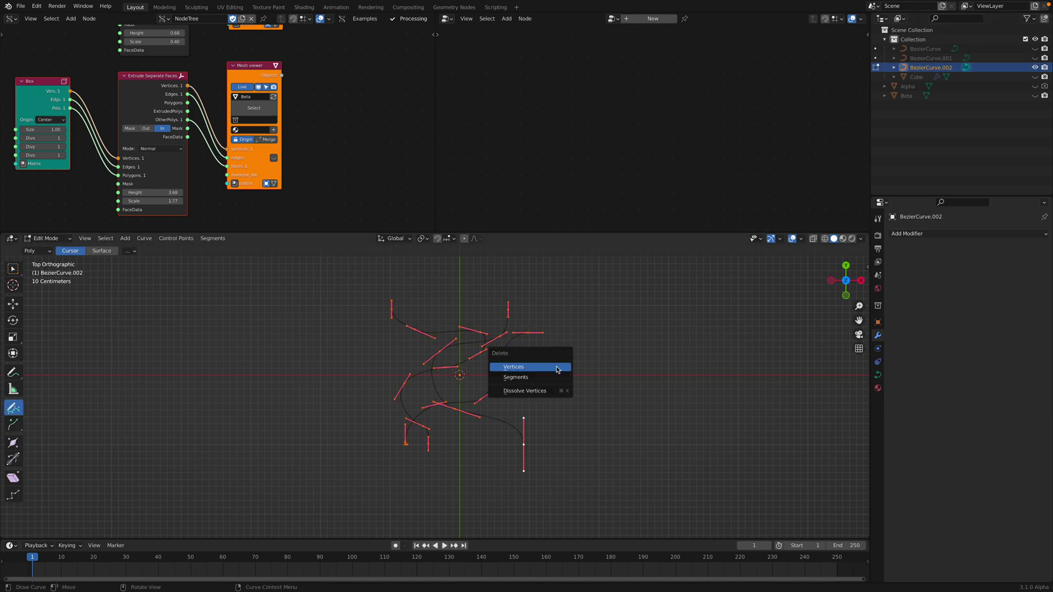
{"action": "left_click", "coordinate": [561, 364]}
Draw several crossing freehand Poly strokes around the origin in BezierCurve.002 and return to Object Mode
{"action": "left_click_drag", "start_coordinate": [394, 310], "coordinate": [447, 345]}
{"action": "mouse_move", "coordinate": [485, 383]}
{"action": "left_mouse_down"}
{"action": "mouse_move", "coordinate": [404, 441]}
{"action": "mouse_move", "coordinate": [531, 315]}
{"action": "left_mouse_up"}
{"action": "mouse_move", "coordinate": [525, 406]}
{"action": "left_mouse_down"}
{"action": "mouse_move", "coordinate": [456, 354]}
{"action": "mouse_move", "coordinate": [443, 314]}
{"action": "left_mouse_up"}
{"action": "left_click_drag", "start_coordinate": [387, 387], "coordinate": [528, 363]}
{"action": "left_click", "coordinate": [30, 252]}
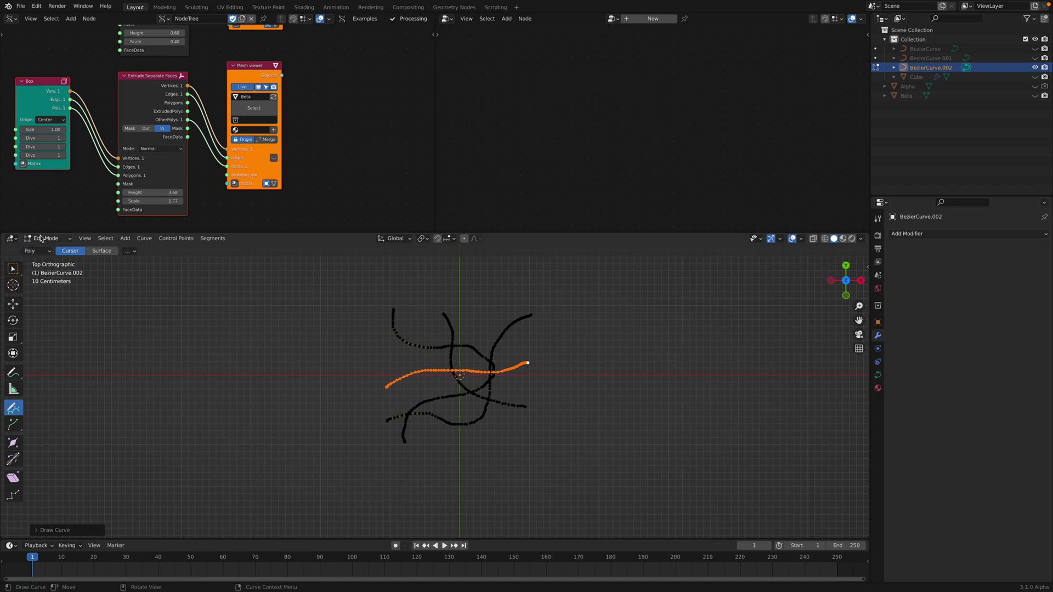
{"action": "left_click", "coordinate": [46, 239]}
{"action": "left_click", "coordinate": [45, 250]}
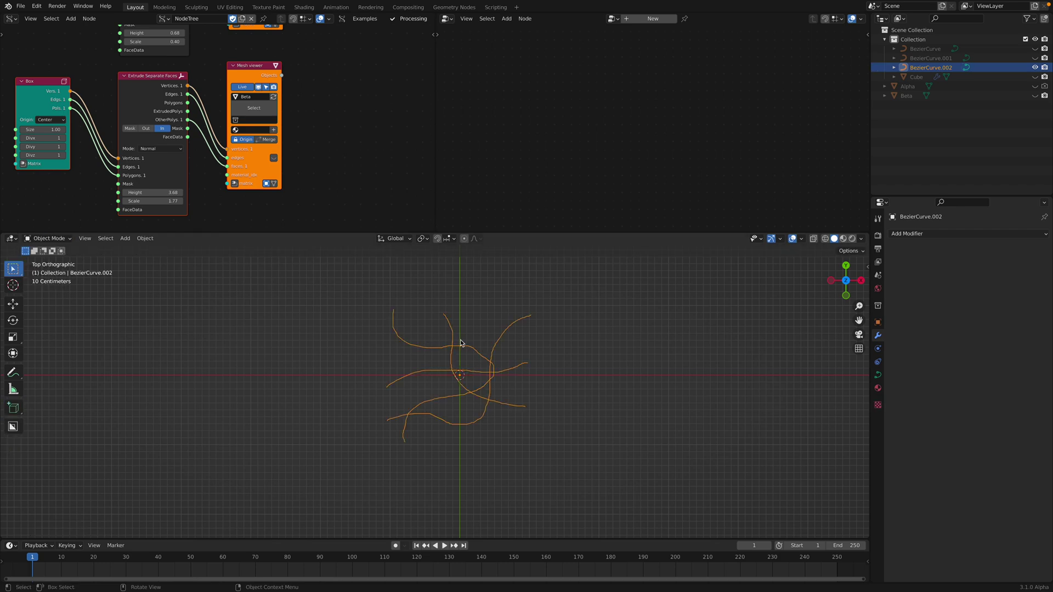
{"action": "scroll", "coordinate": [490, 350], "scroll_direction": "up", "scroll_amount": 3}
{"action": "scroll", "coordinate": [453, 351], "scroll_direction": "down", "scroll_amount": 1}
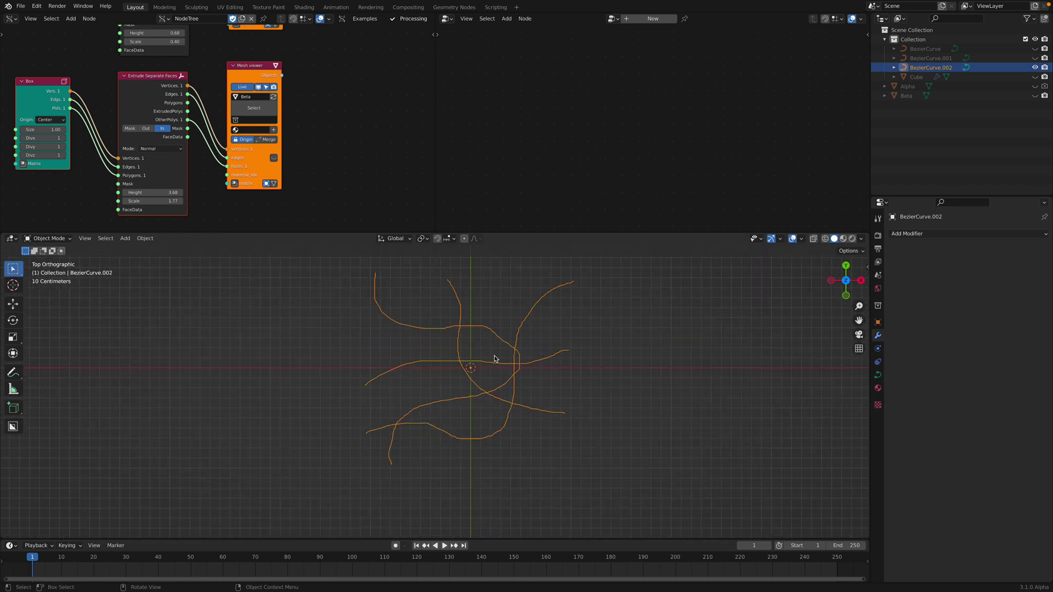
{"action": "scroll", "coordinate": [540, 353], "scroll_direction": "down", "scroll_amount": 2}
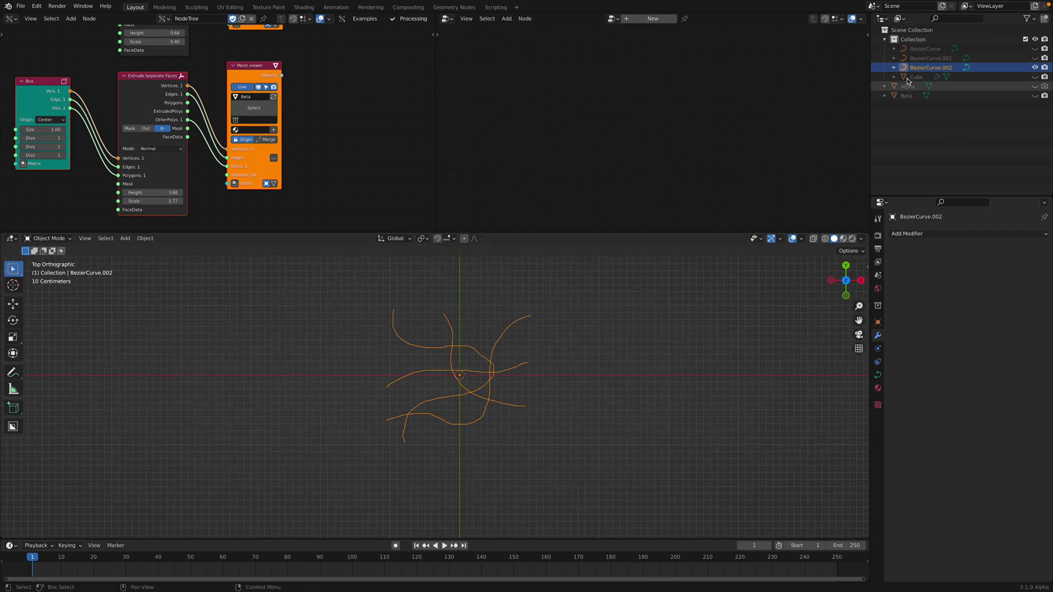
Select all points of BezierCurve.002 in Edit Mode and set the Draw tool's curve type to Bezier
{"action": "key", "text": "Tab"}
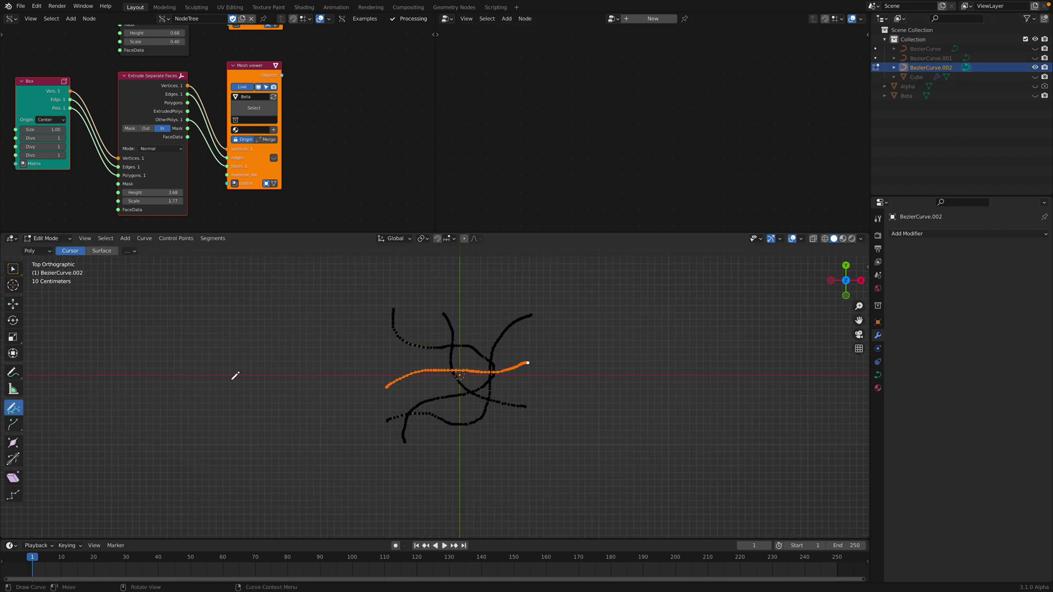
{"action": "key", "text": "a"}
{"action": "left_click", "coordinate": [39, 251]}
{"action": "left_click", "coordinate": [34, 272]}
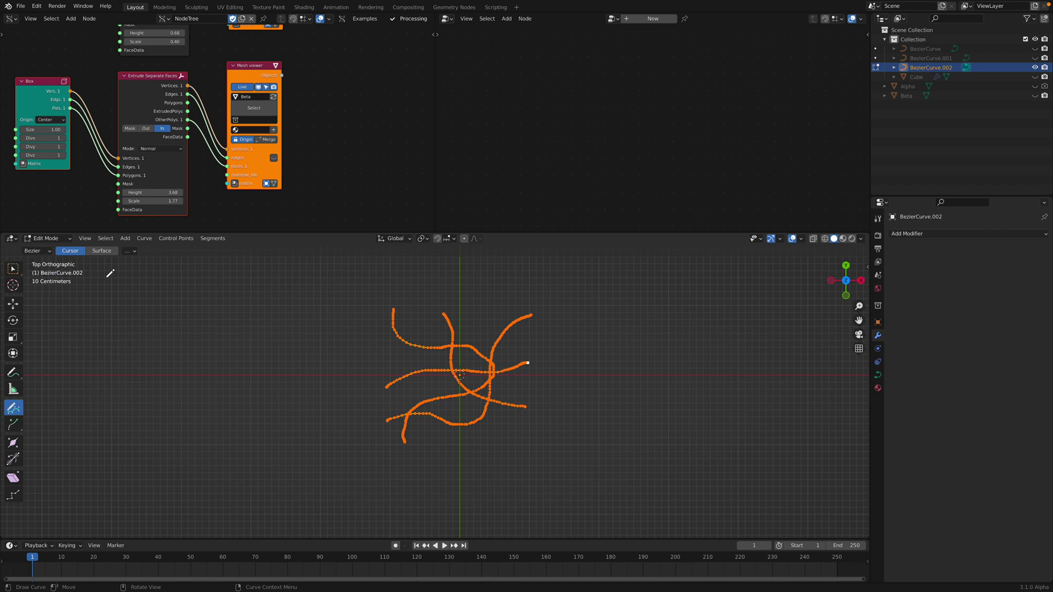
Try to decimate the Poly splines of BezierCurve.002 with a ratio of 0.169
{"action": "left_click", "coordinate": [145, 239]}
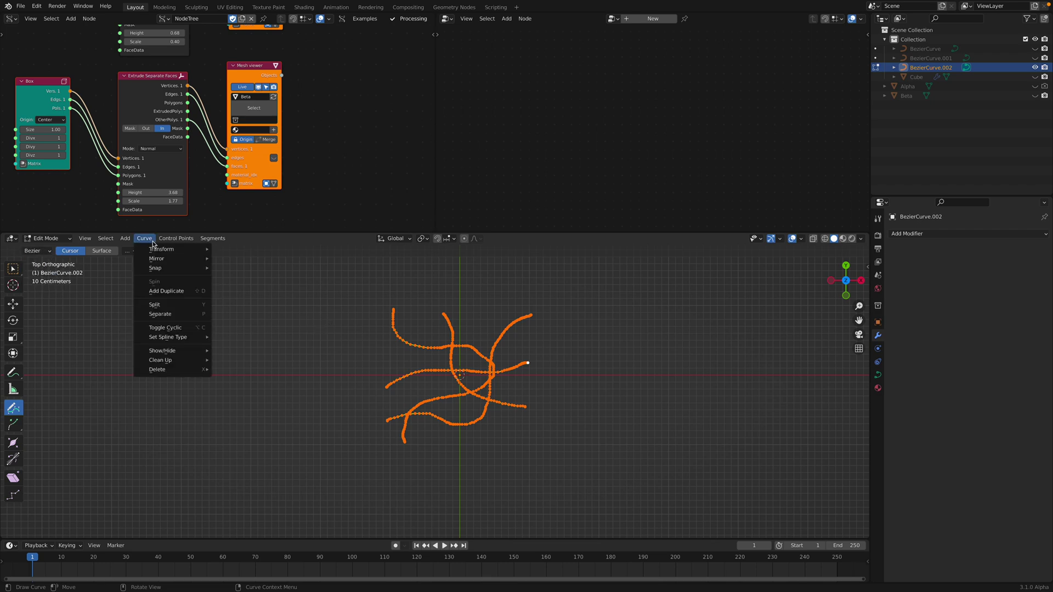
{"action": "mouse_move", "coordinate": [175, 361]}
{"action": "left_click", "coordinate": [235, 364]}
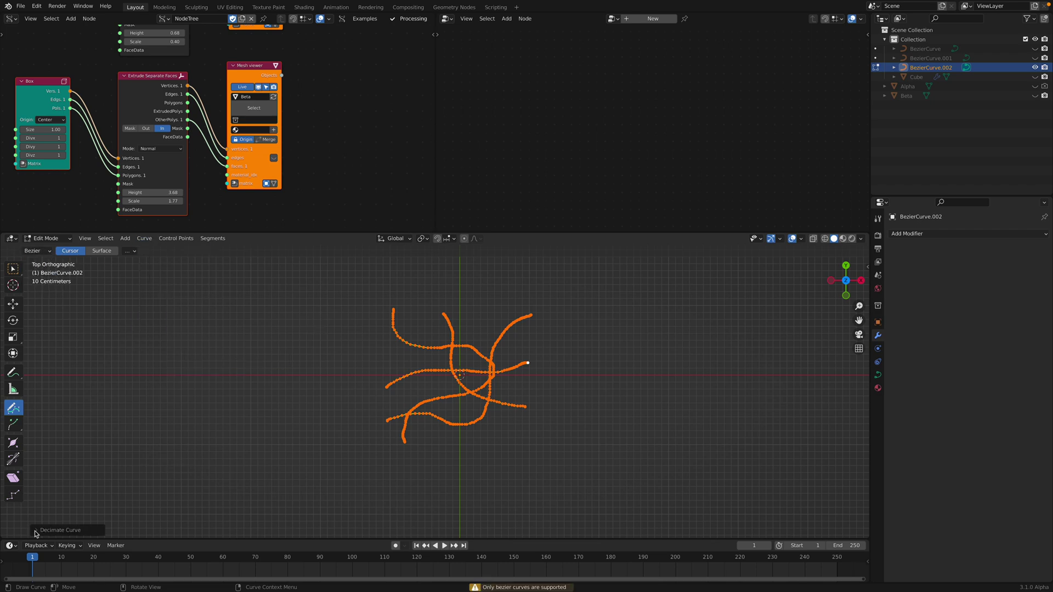
{"action": "left_click_drag", "start_coordinate": [156, 527], "coordinate": [100, 531]}
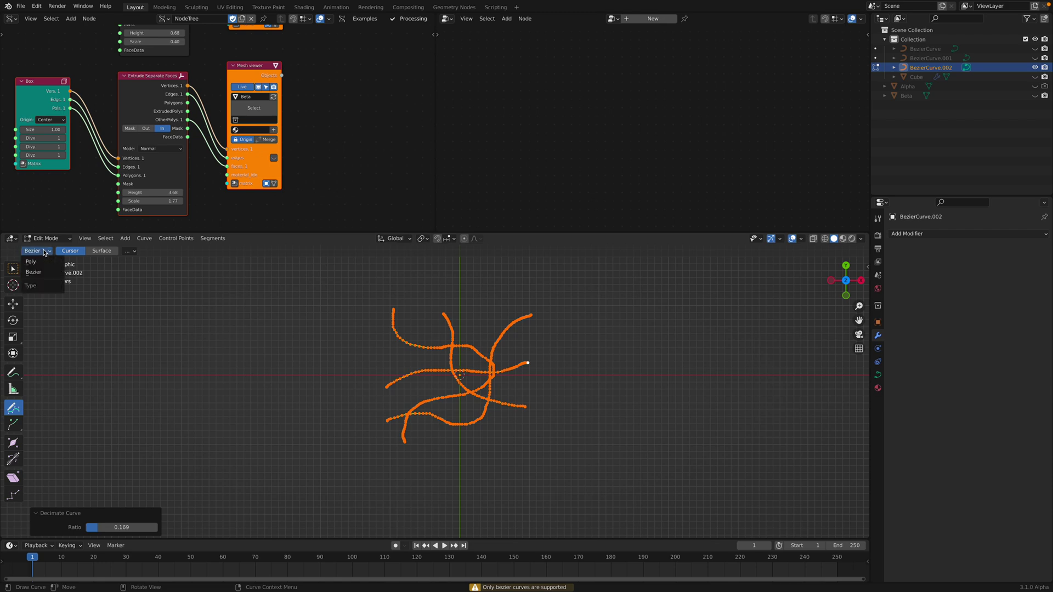
Set the spline type of all selected splines in BezierCurve.002 to Bezier
{"action": "left_click", "coordinate": [143, 239]}
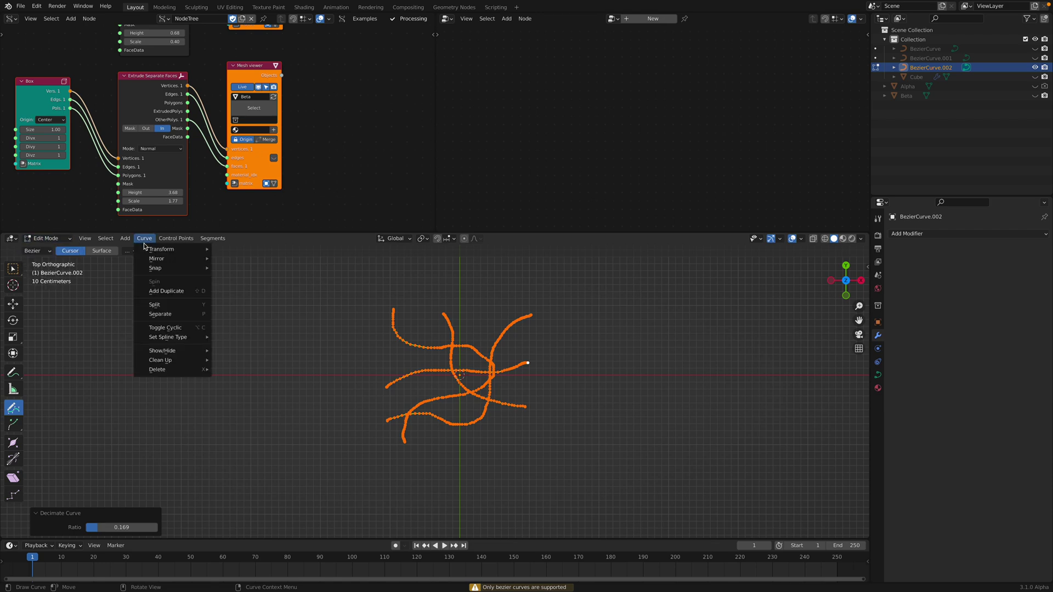
{"action": "mouse_move", "coordinate": [188, 337]}
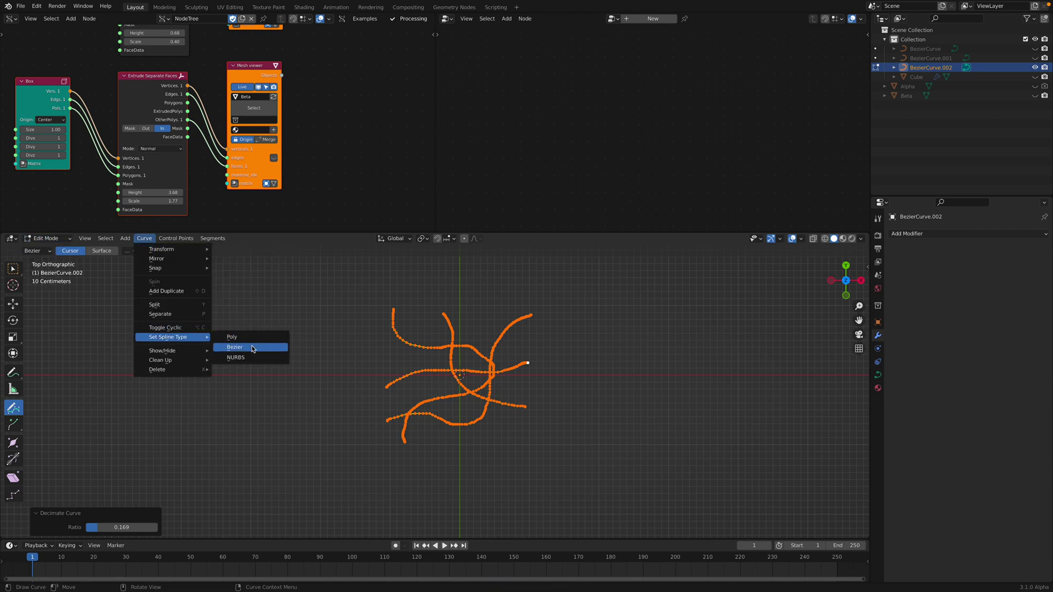
{"action": "left_click", "coordinate": [253, 348]}
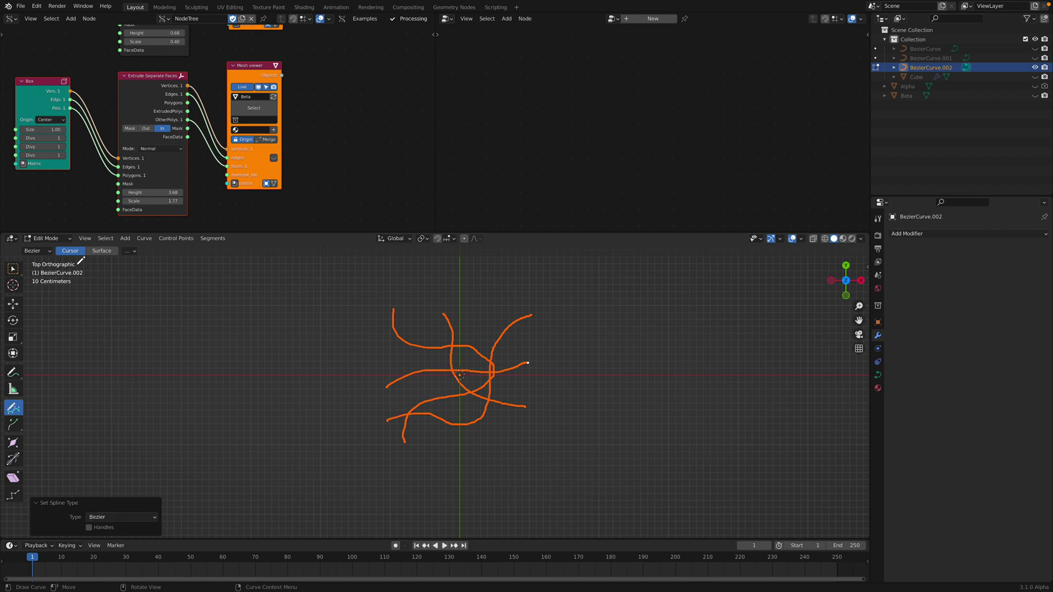
Decimate the converted Bezier splines with a lower ratio and return to Object Mode
{"action": "left_click", "coordinate": [144, 238]}
{"action": "mouse_move", "coordinate": [177, 360]}
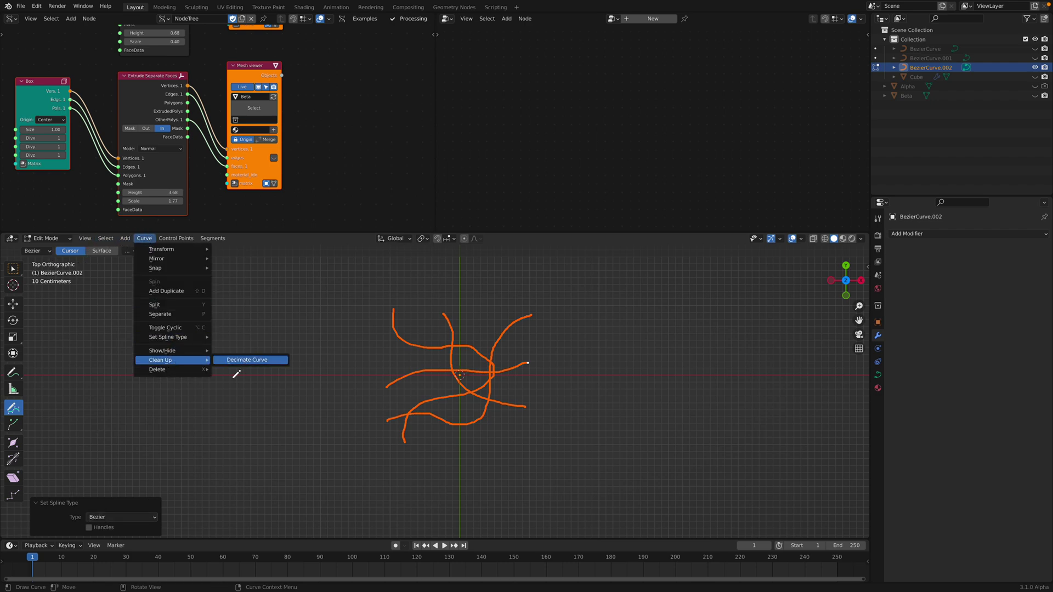
{"action": "left_click", "coordinate": [247, 359]}
{"action": "left_click_drag", "start_coordinate": [137, 527], "coordinate": [118, 527]}
{"action": "left_click", "coordinate": [47, 238]}
{"action": "left_click", "coordinate": [44, 245]}
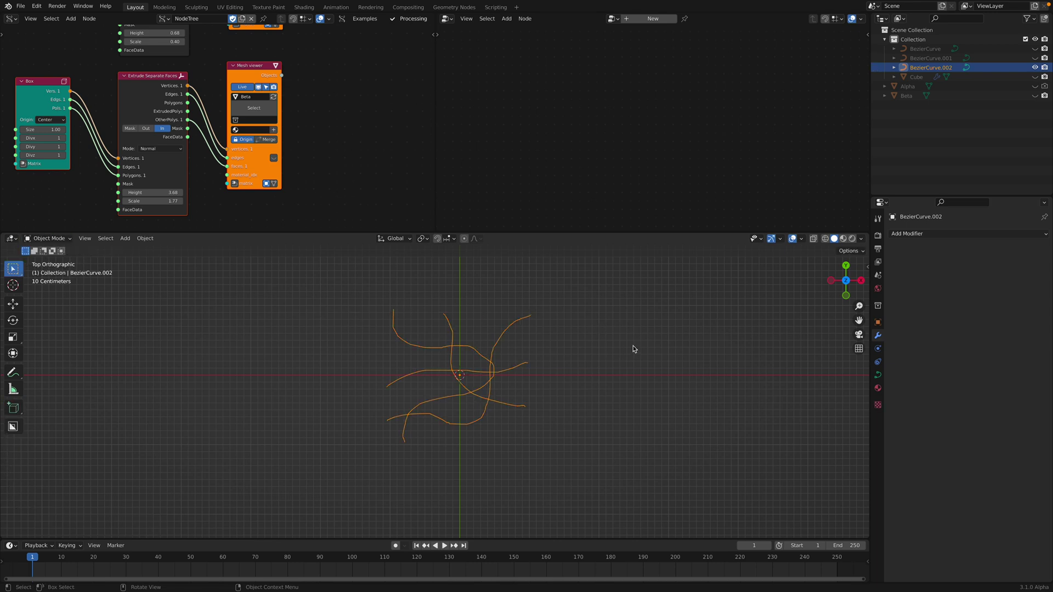
Show BezierCurve and BezierCurve.001 in the viewport, select BezierCurve.001 and save the file
{"action": "key", "text": "ctrl+s"}
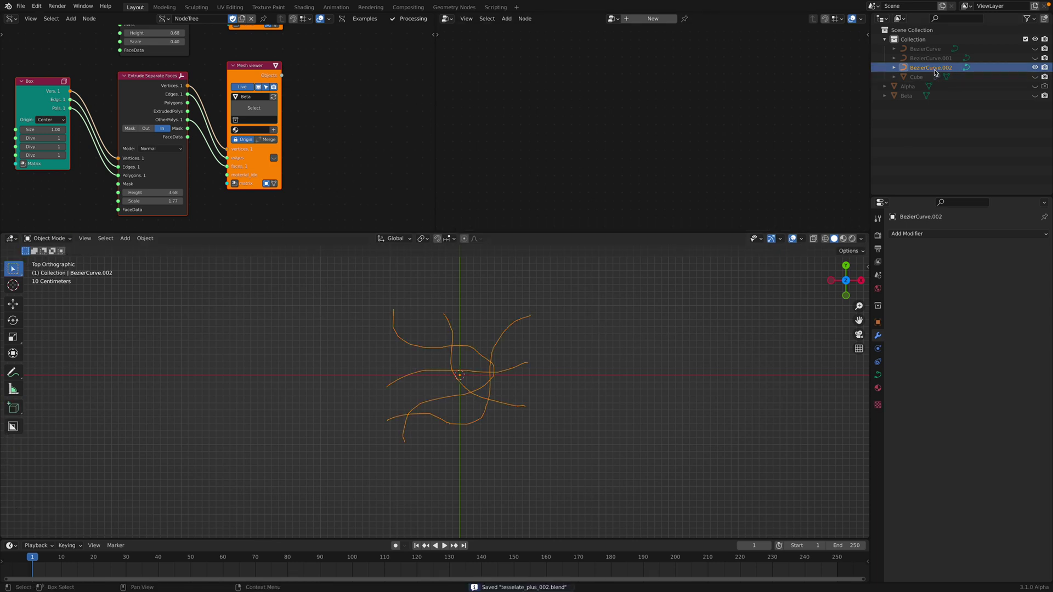
{"action": "left_click_drag", "start_coordinate": [1035, 48], "coordinate": [1035, 58]}
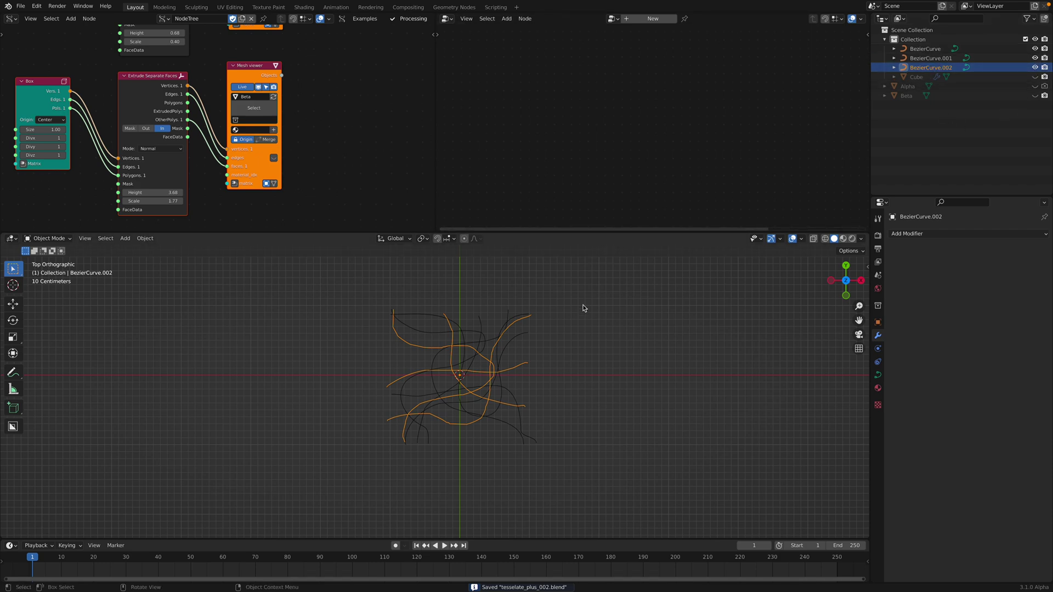
{"action": "left_click", "coordinate": [489, 337]}
{"action": "left_click", "coordinate": [493, 341]}
{"action": "left_click", "coordinate": [493, 341]}
{"action": "key", "text": "ctrl+s"}
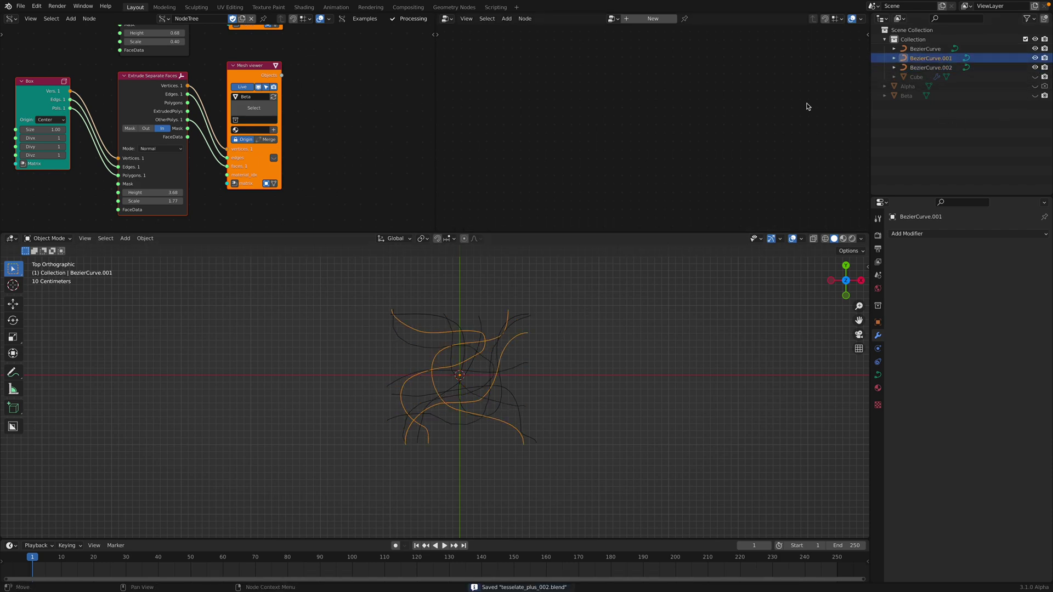
Select the Cube object and show it in the viewport
{"action": "left_click", "coordinate": [918, 76]}
{"action": "left_click", "coordinate": [1034, 77]}
{"action": "scroll", "coordinate": [742, 357], "scroll_direction": "down", "scroll_amount": 6}
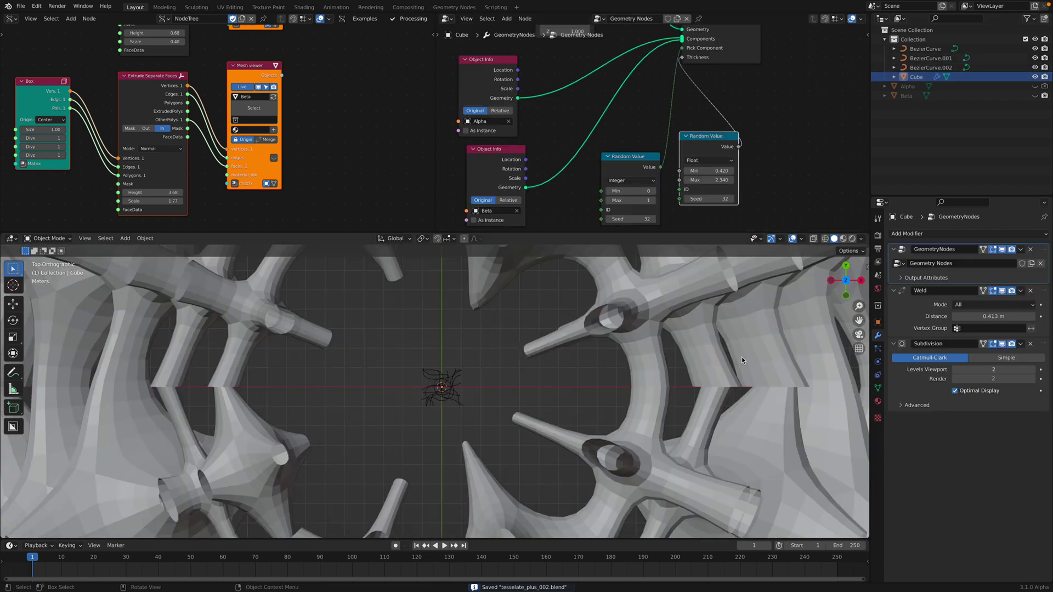
Enlarge the Geometry Nodes editor in both width and height to show more of the cone's node tree
{"action": "scroll", "coordinate": [652, 143], "scroll_direction": "up", "scroll_amount": 4}
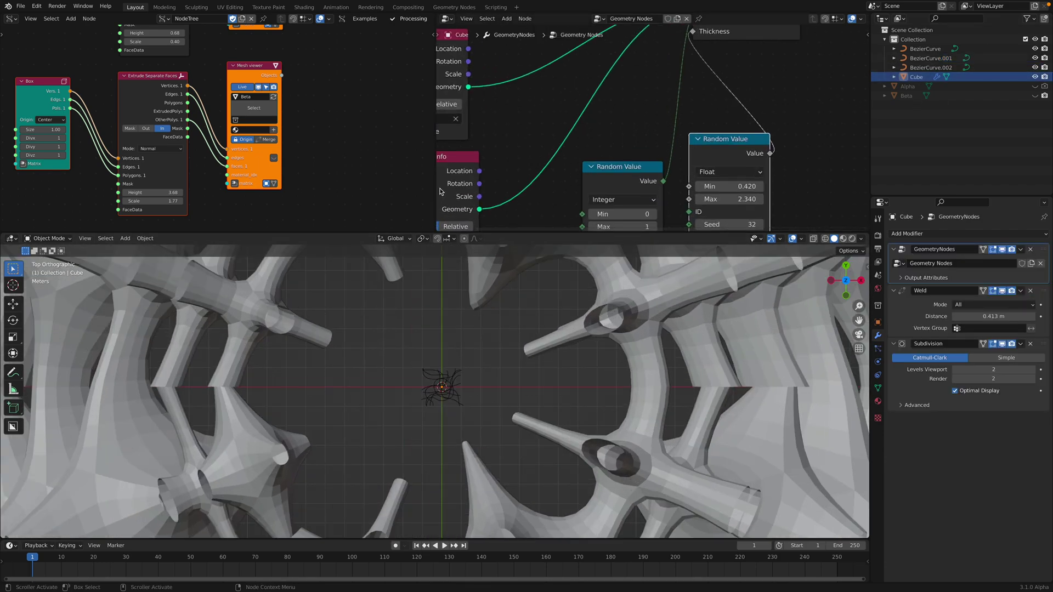
{"action": "left_click_drag", "start_coordinate": [437, 189], "coordinate": [228, 195]}
{"action": "left_click_drag", "start_coordinate": [392, 233], "coordinate": [519, 344]}
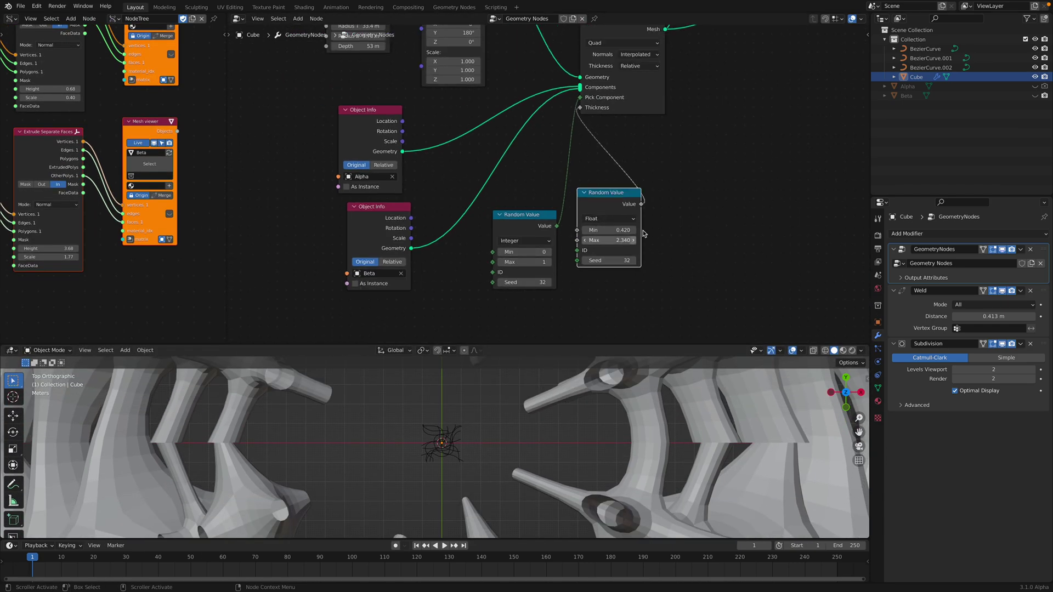
Add Object Info nodes for BezierCurve, BezierCurve.001 and BezierCurve.002 and line them up below the Alpha and Beta nodes
{"action": "left_click", "coordinate": [926, 49]}
{"action": "left_click", "coordinate": [921, 77]}
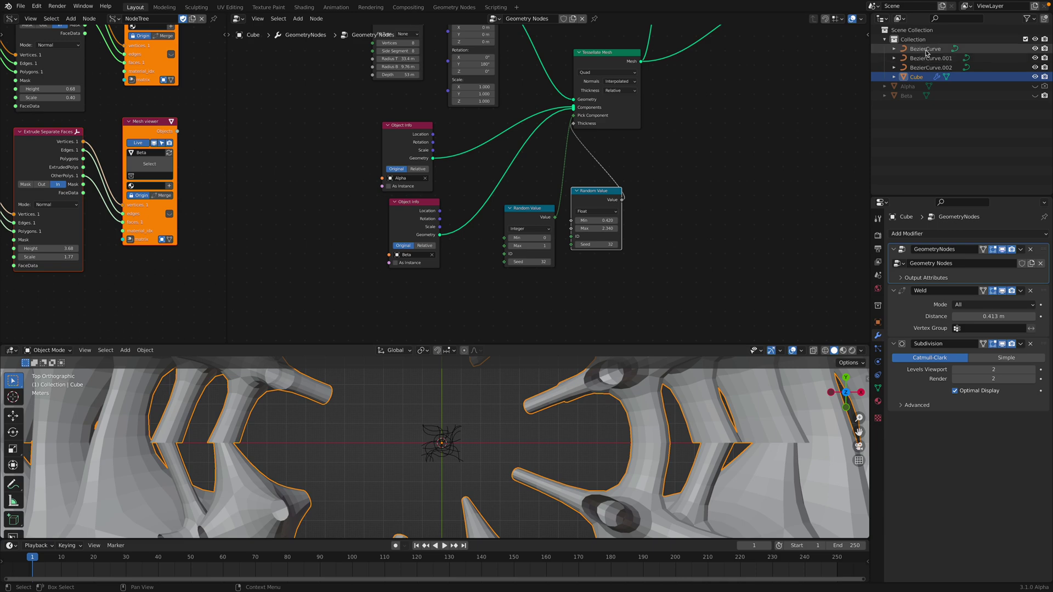
{"action": "left_click_drag", "start_coordinate": [927, 52], "coordinate": [436, 299]}
{"action": "left_click_drag", "start_coordinate": [931, 61], "coordinate": [521, 306]}
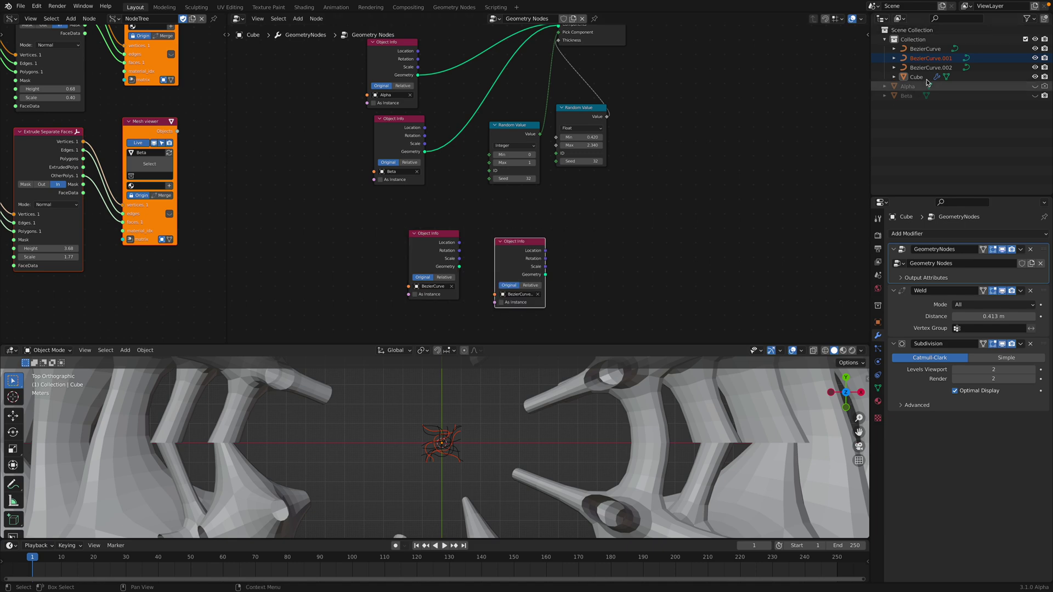
{"action": "left_click_drag", "start_coordinate": [931, 67], "coordinate": [586, 402]}
{"action": "left_click_drag", "start_coordinate": [450, 282], "coordinate": [403, 272]}
{"action": "left_click_drag", "start_coordinate": [502, 287], "coordinate": [467, 268]}
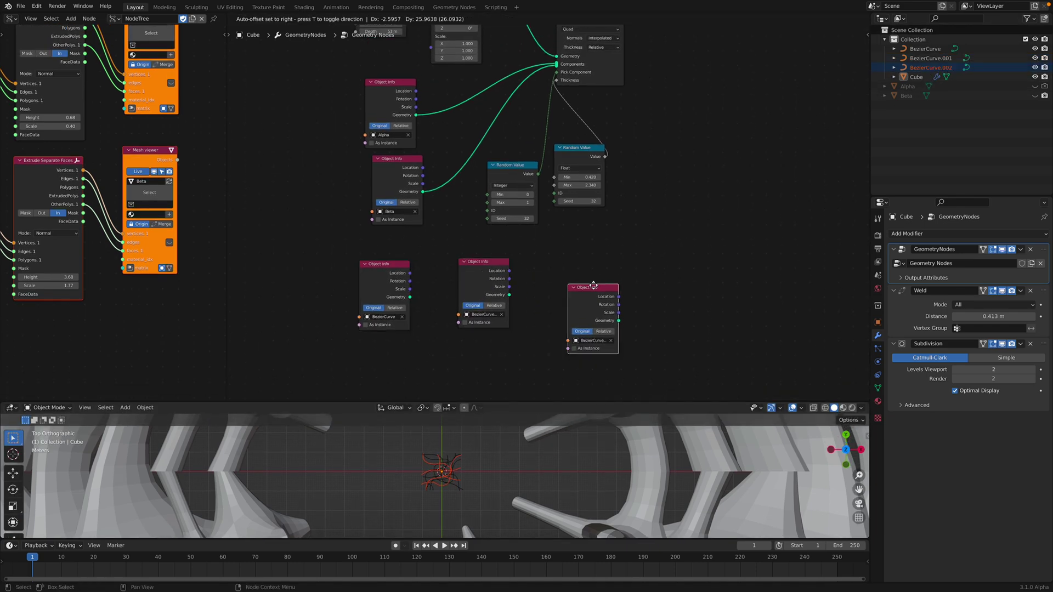
{"action": "left_click_drag", "start_coordinate": [594, 291], "coordinate": [588, 265]}
Delete both Random Value nodes and cut the links from the Alpha and Beta Object Info nodes to Tessellate Mesh
{"action": "middle_click_drag", "start_coordinate": [583, 202], "coordinate": [569, 239]}
{"action": "left_click_drag", "start_coordinate": [599, 113], "coordinate": [676, 114]}
{"action": "left_click_drag", "start_coordinate": [565, 192], "coordinate": [599, 219]}
{"action": "left_click", "coordinate": [505, 214]}
{"action": "key", "text": "x"}
{"action": "left_click", "coordinate": [582, 219]}
{"action": "key", "text": "x"}
{"action": "right_click_drag", "start_coordinate": [479, 140], "coordinate": [482, 137], "text": "ctrl"}
Connect the BezierCurve.001 Object Info geometry to Tessellate Mesh's Components, enlarge the viewport and move the BezierCurve.002 node closer
{"action": "left_click_drag", "start_coordinate": [480, 300], "coordinate": [620, 102]}
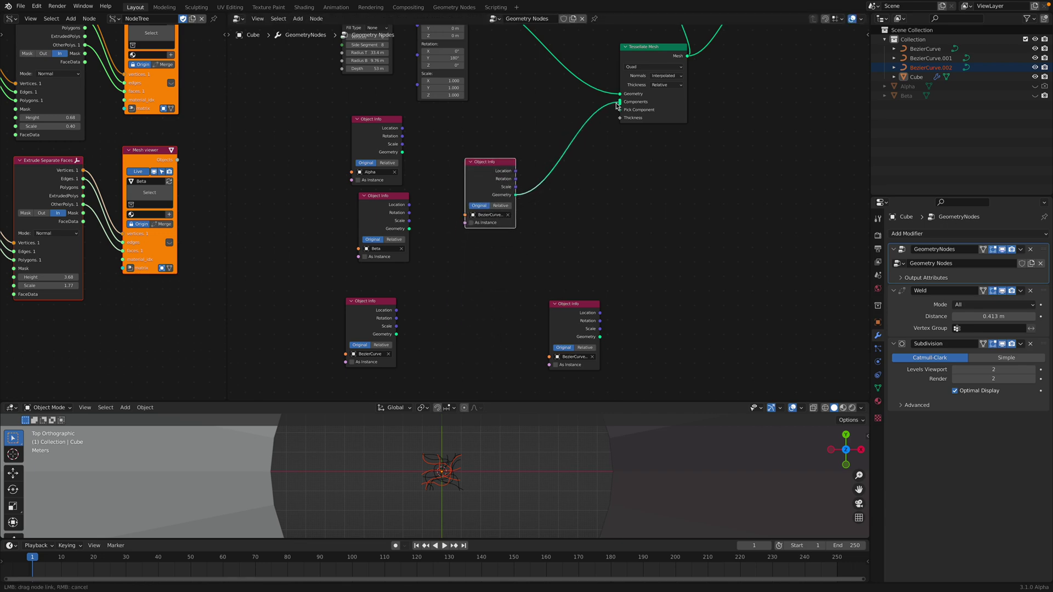
{"action": "left_click_drag", "start_coordinate": [487, 401], "coordinate": [490, 268]}
{"action": "middle_click_drag", "start_coordinate": [492, 371], "coordinate": [535, 203]}
{"action": "left_click_drag", "start_coordinate": [582, 236], "coordinate": [505, 186]}
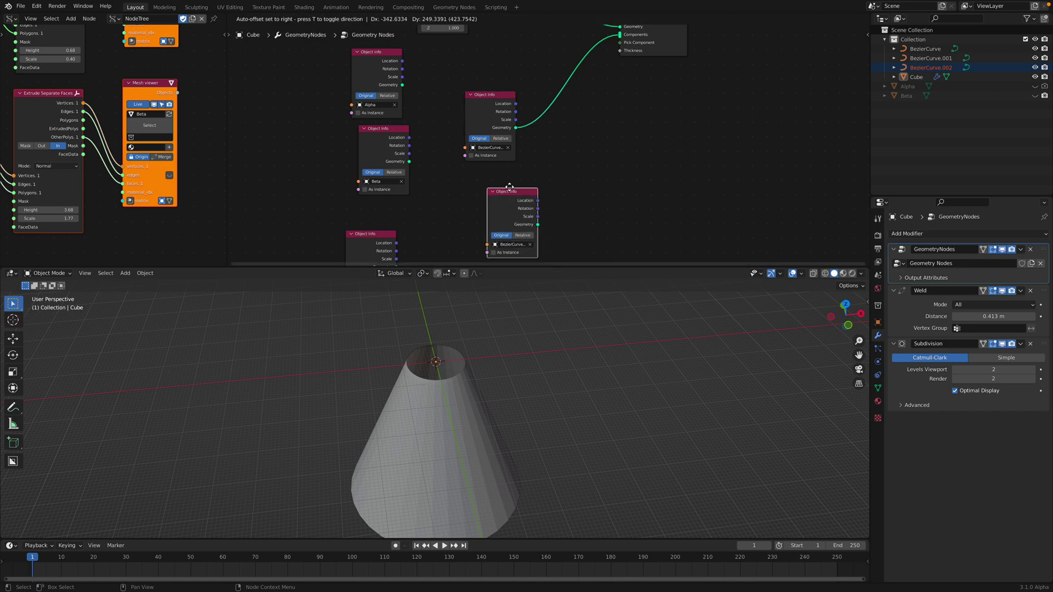
{"action": "middle_click_drag", "start_coordinate": [504, 186], "coordinate": [491, 217]}
{"action": "left_click_drag", "start_coordinate": [510, 247], "coordinate": [595, 162]}
Insert a Curve to Mesh node between the BezierCurve.001 Object Info node and Tessellate Mesh's Components input
{"action": "left_click", "coordinate": [477, 132]}
{"action": "left_click_drag", "start_coordinate": [477, 133], "coordinate": [460, 109]}
{"action": "scroll", "coordinate": [543, 144], "scroll_direction": "up", "scroll_amount": 2}
{"action": "key", "text": "shift+a"}
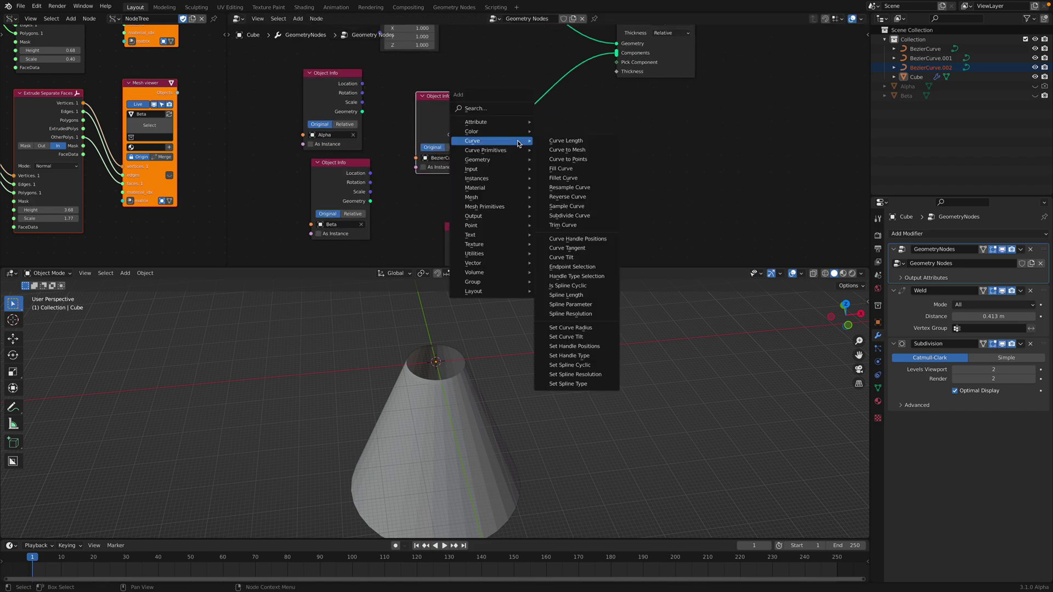
{"action": "left_click", "coordinate": [509, 111]}
{"action": "type", "text": "curve to"}
{"action": "key", "text": "Return"}
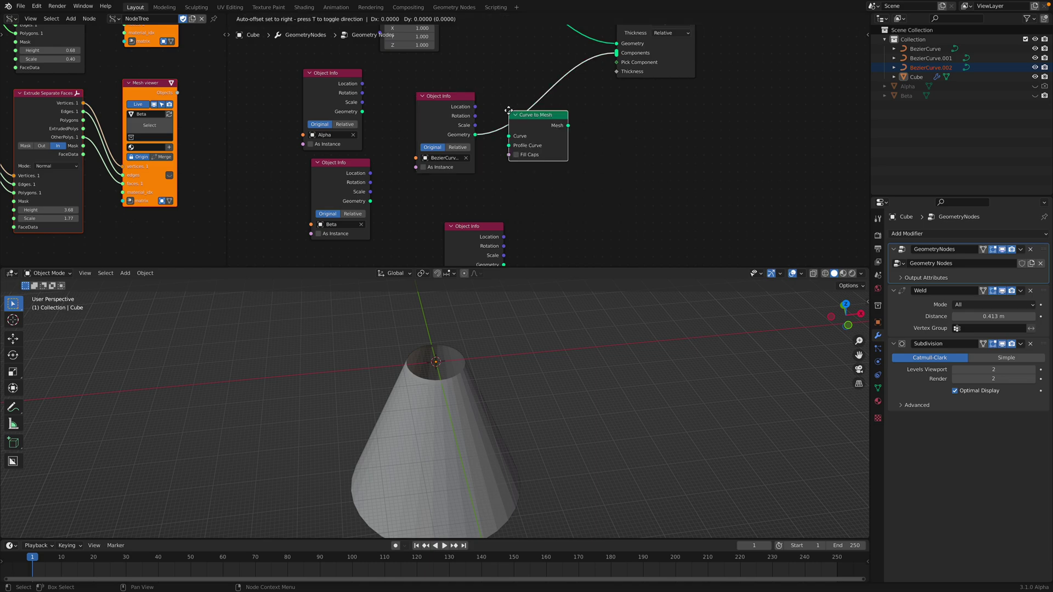
{"action": "middle_click_drag", "start_coordinate": [571, 433], "coordinate": [587, 395]}
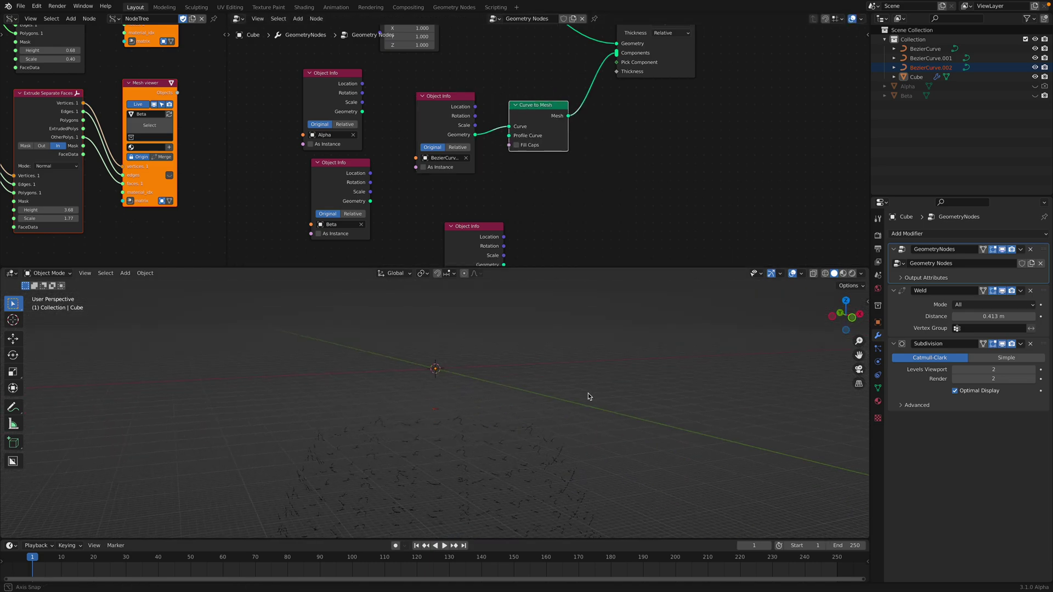
{"action": "middle_click_drag", "start_coordinate": [528, 439], "coordinate": [524, 353]}
Add a Curve Circle node and connect its curve to the Profile Curve input of Curve to Mesh
{"action": "middle_click_drag", "start_coordinate": [525, 116], "coordinate": [550, 94]}
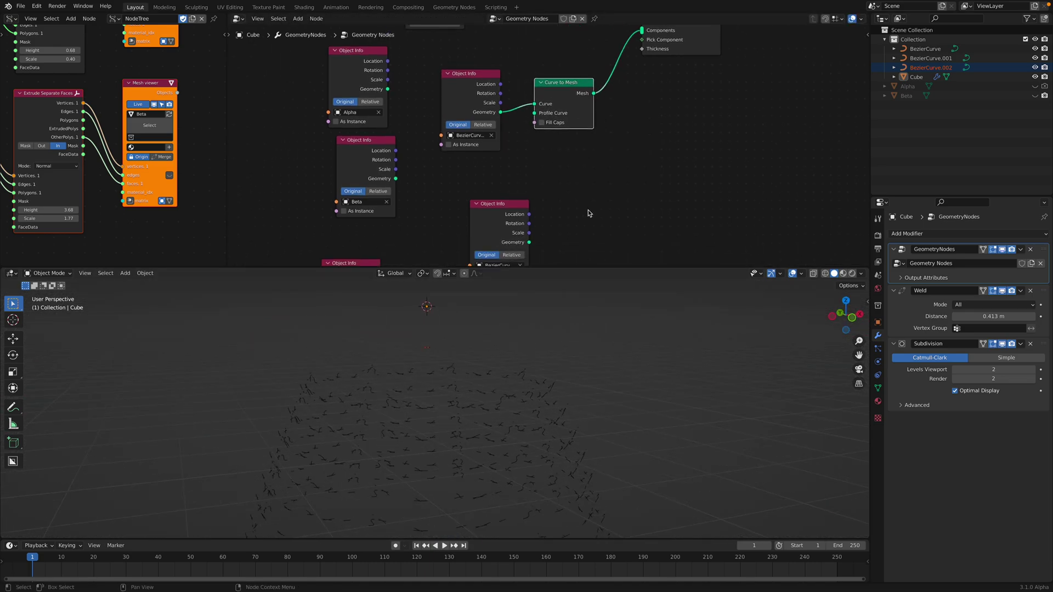
{"action": "key", "text": "shift+a"}
{"action": "type", "text": "circ"}
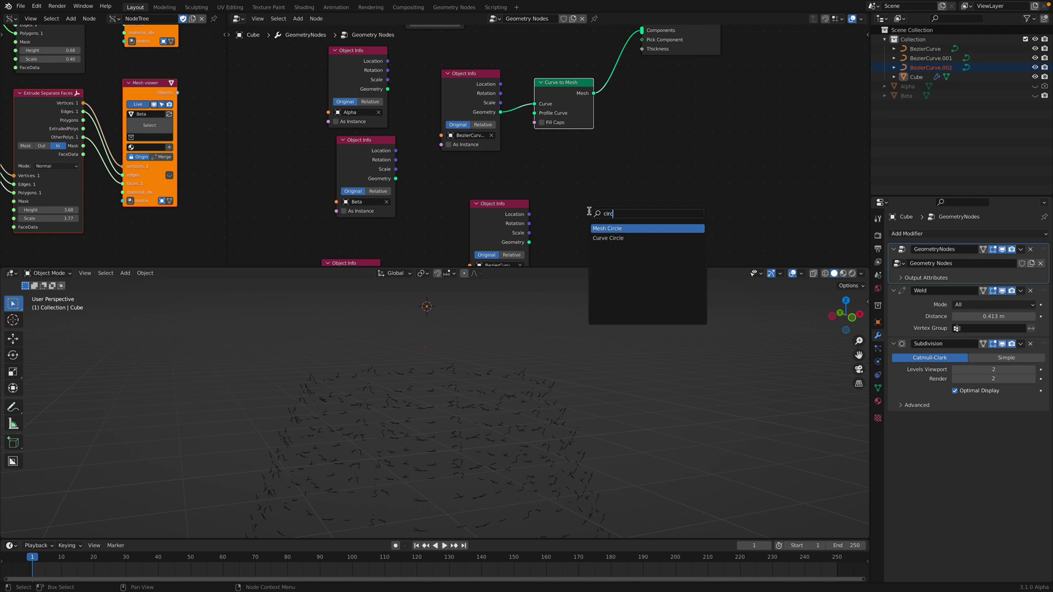
{"action": "left_click", "coordinate": [609, 238]}
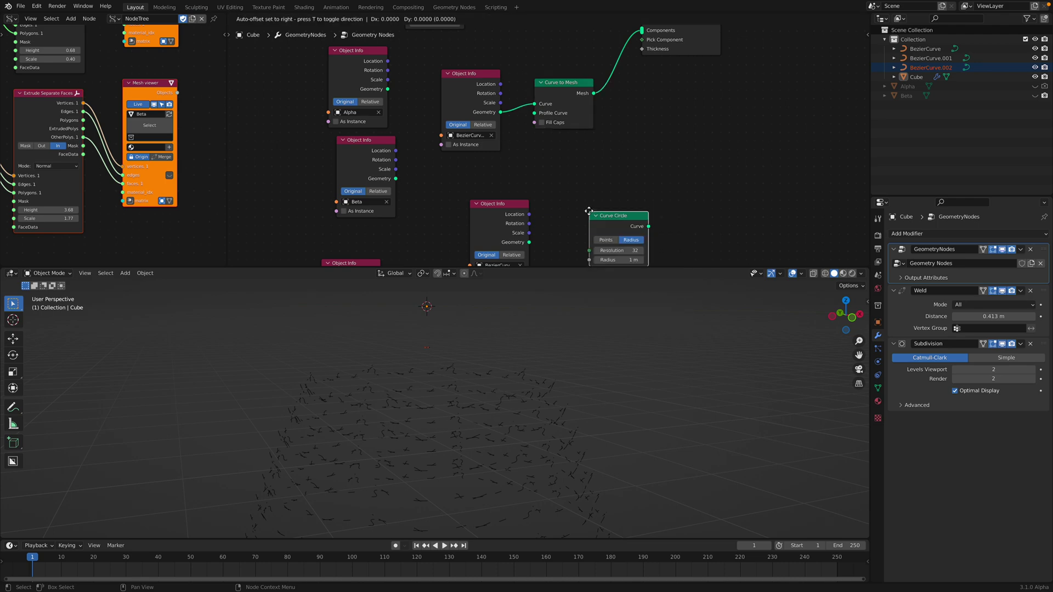
{"action": "left_click_drag", "start_coordinate": [631, 196], "coordinate": [541, 117]}
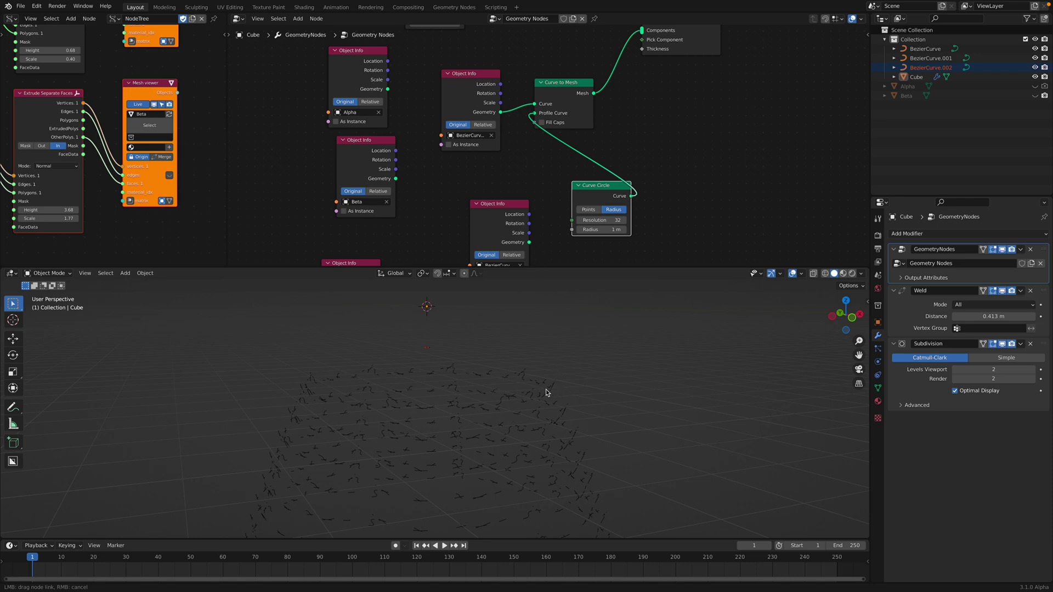
Switch to the macOS desktop, force Blender to quit and close the Force Quit window and the leftover file previews
{"action": "key", "text": "ctrl+Left"}
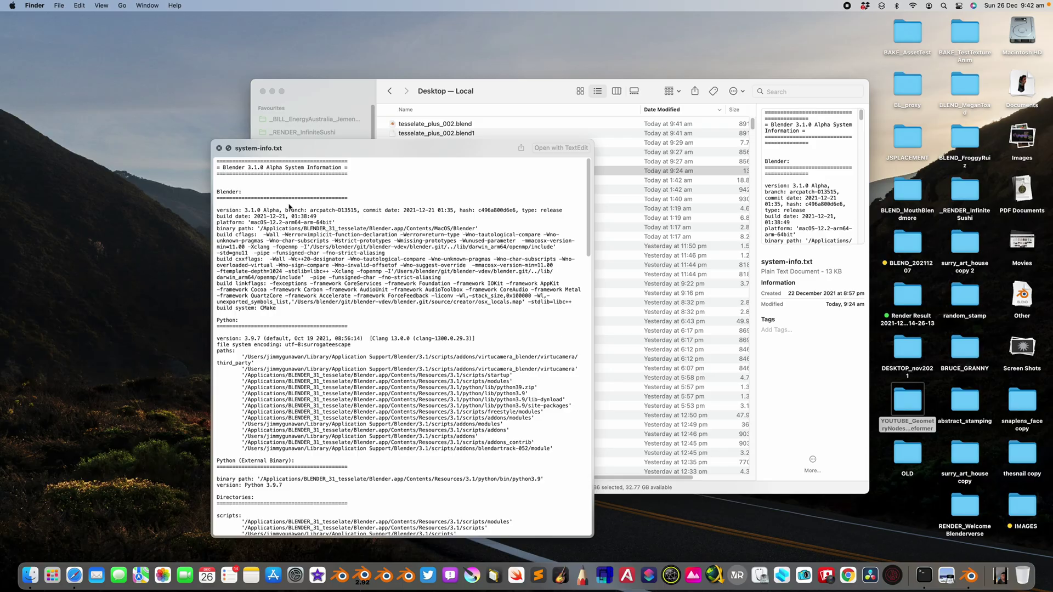
{"action": "left_click", "coordinate": [184, 138]}
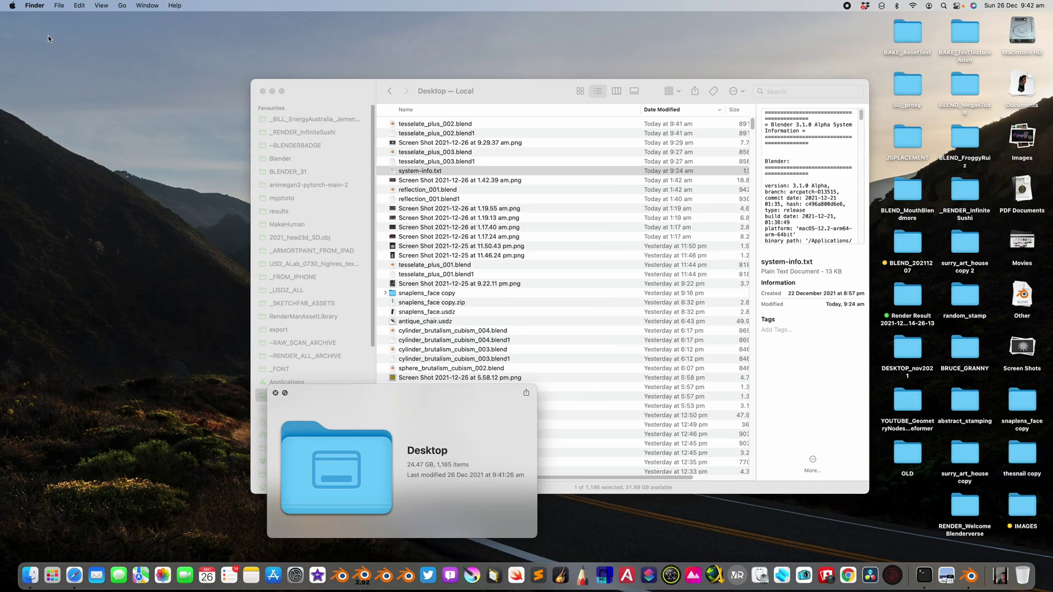
{"action": "left_click", "coordinate": [13, 6]}
{"action": "left_click", "coordinate": [38, 77]}
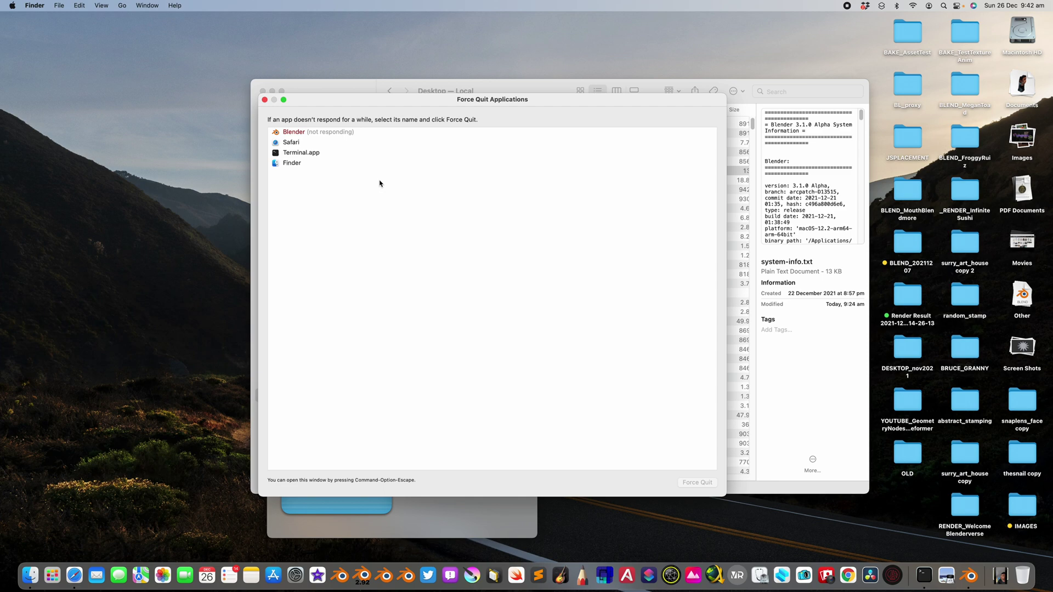
{"action": "left_click", "coordinate": [308, 134]}
{"action": "left_click", "coordinate": [698, 483]}
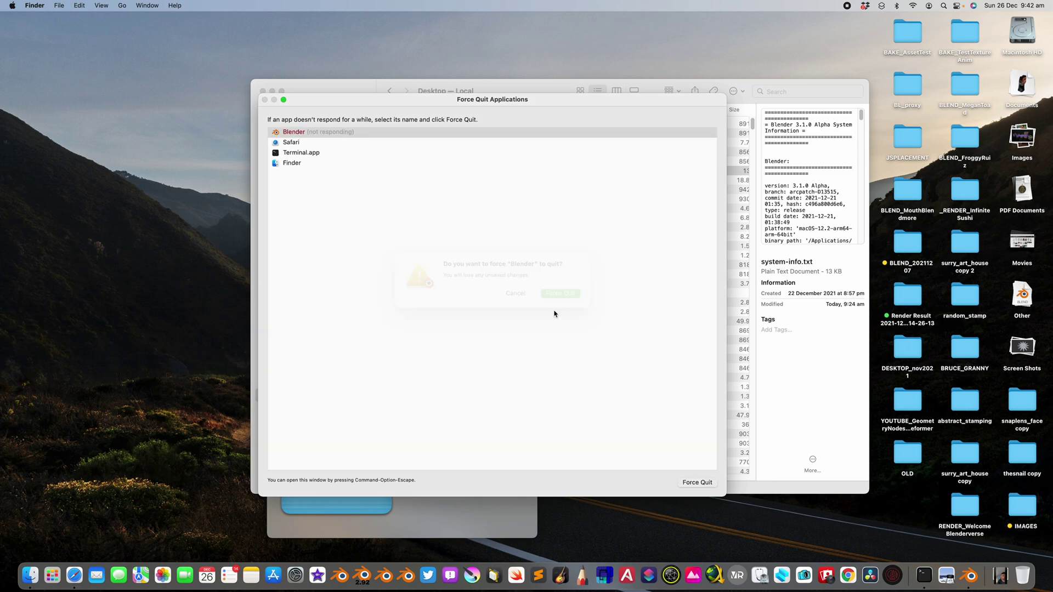
{"action": "left_click", "coordinate": [558, 306]}
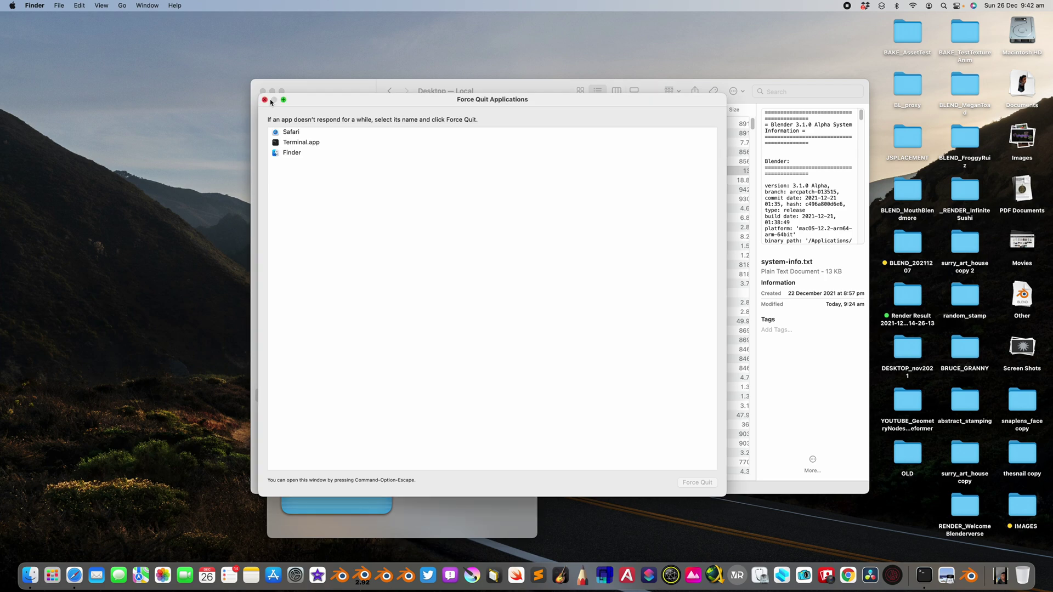
{"action": "left_click", "coordinate": [264, 99]}
{"action": "left_click", "coordinate": [275, 394]}
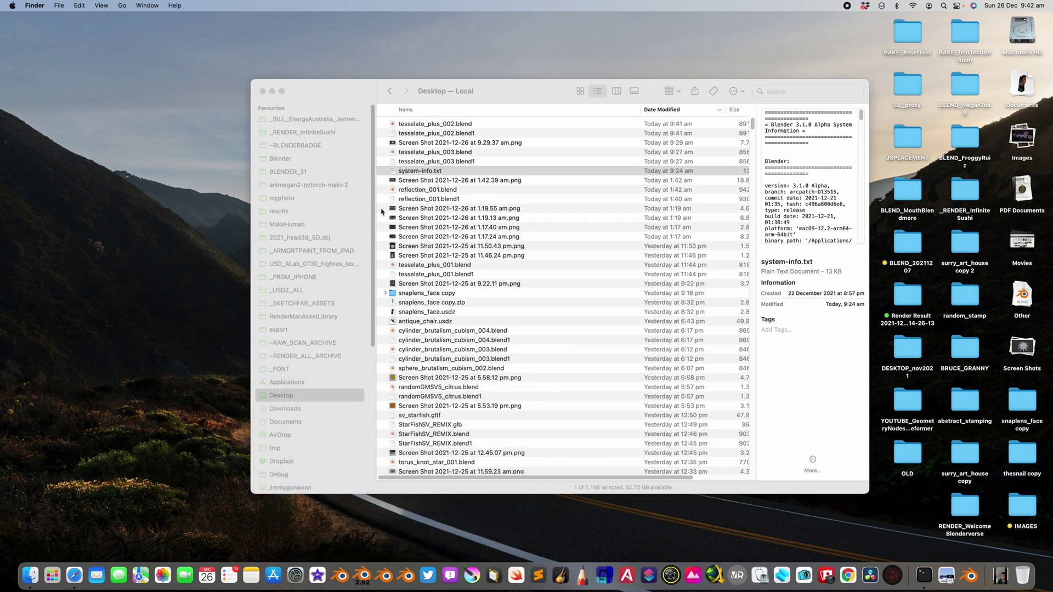
Launch Blender from the BLENDER_31_tesselate folder in Applications
{"action": "left_click", "coordinate": [315, 409]}
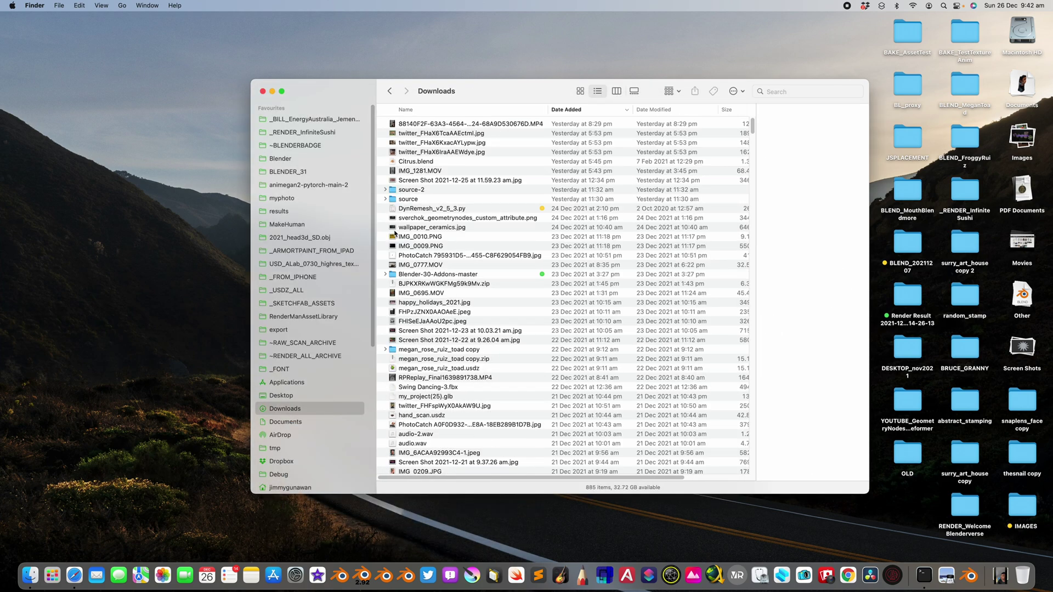
{"action": "left_click", "coordinate": [290, 383]}
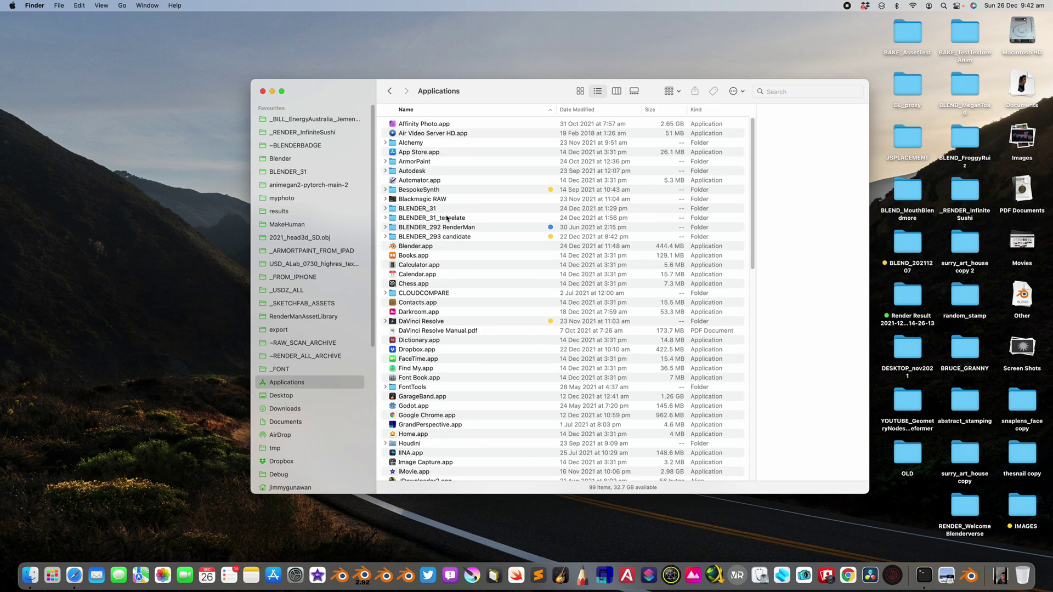
{"action": "double_click", "coordinate": [447, 218]}
{"action": "double_click", "coordinate": [427, 125]}
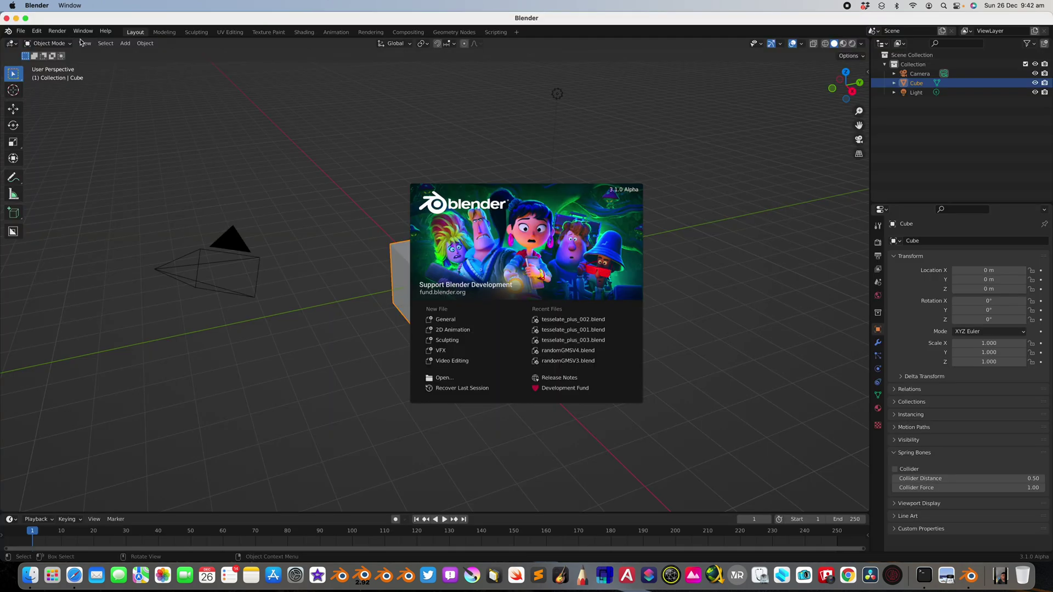
Reopen the recent file tesselate_plus_002.blend and make the Blender window full screen
{"action": "left_click", "coordinate": [20, 31]}
{"action": "left_click", "coordinate": [21, 31]}
{"action": "mouse_move", "coordinate": [50, 61]}
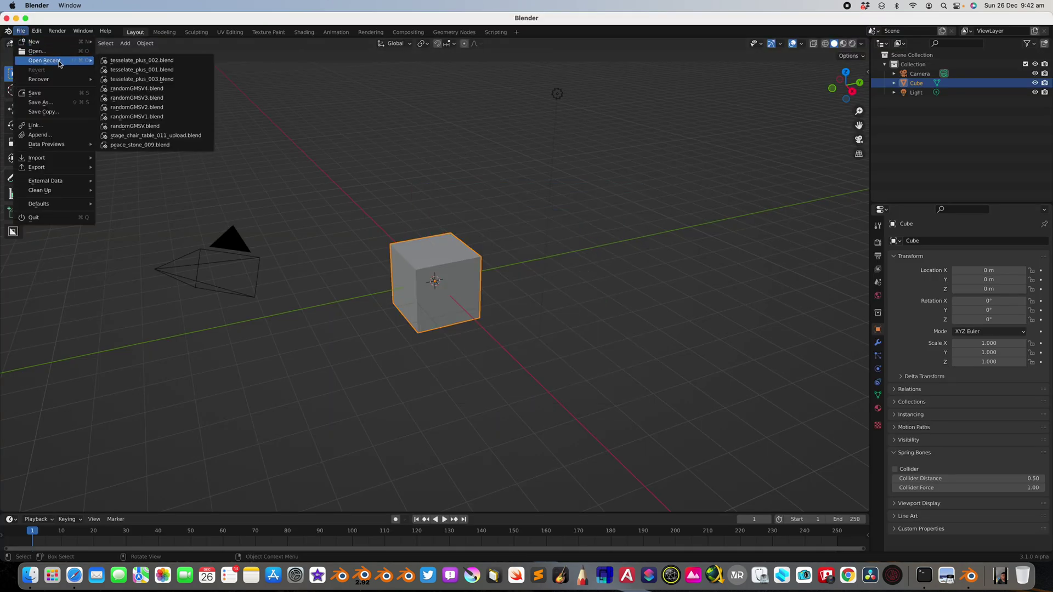
{"action": "left_click", "coordinate": [111, 61]}
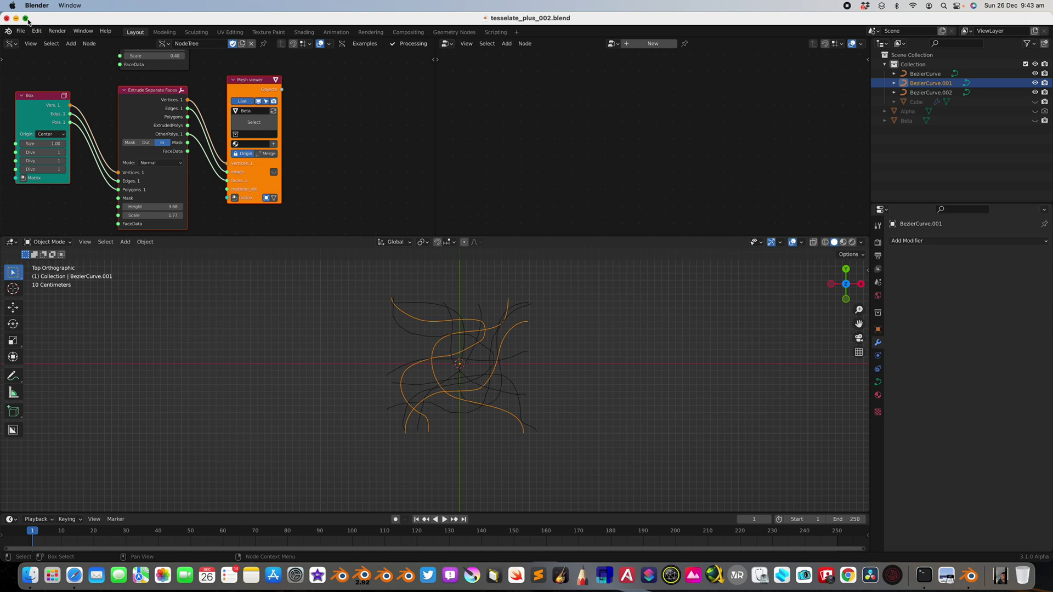
{"action": "left_click", "coordinate": [26, 19]}
Select the hidden Cube object and save the file as tesselate_plus_003.blend
{"action": "left_click", "coordinate": [911, 76]}
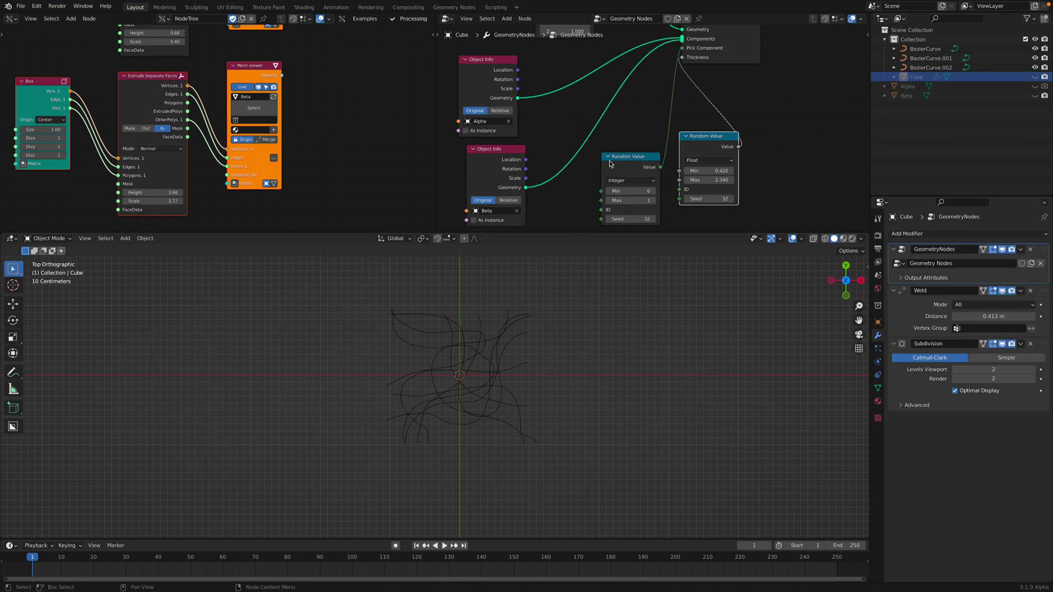
{"action": "left_click", "coordinate": [20, 6]}
{"action": "left_click", "coordinate": [49, 87]}
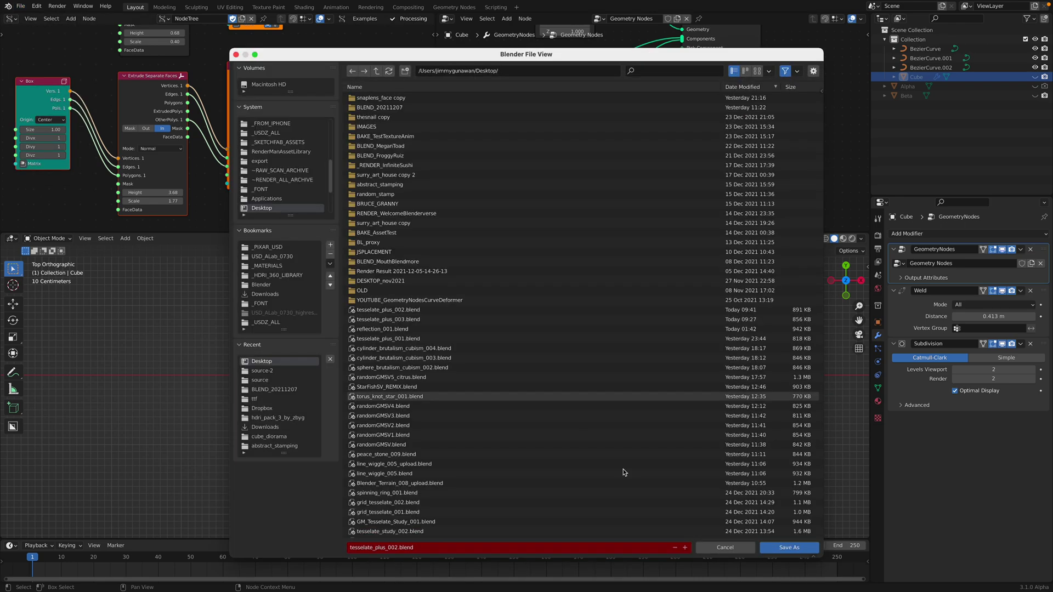
{"action": "left_click", "coordinate": [790, 547]}
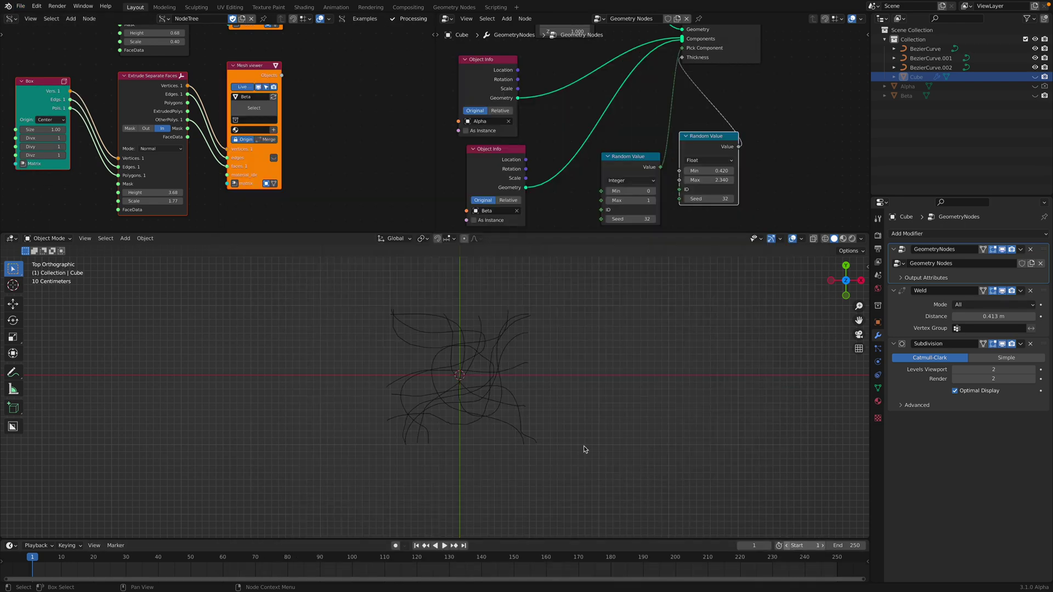
Remove the Weld and Subdivision modifiers from the Cube and save the file
{"action": "left_click", "coordinate": [1031, 291]}
{"action": "left_click", "coordinate": [1031, 292]}
{"action": "scroll", "coordinate": [645, 133], "scroll_direction": "down", "scroll_amount": 8}
{"action": "middle_click_drag", "start_coordinate": [832, 83], "coordinate": [670, 183]}
{"action": "middle_click_drag", "start_coordinate": [653, 117], "coordinate": [712, 182]}
{"action": "left_click_drag", "start_coordinate": [713, 177], "coordinate": [718, 213]}
{"action": "scroll", "coordinate": [669, 202], "scroll_direction": "up", "scroll_amount": 3}
{"action": "middle_click_drag", "start_coordinate": [669, 202], "coordinate": [743, 134]}
{"action": "left_click_drag", "start_coordinate": [806, 128], "coordinate": [755, 163]}
{"action": "middle_click_drag", "start_coordinate": [615, 178], "coordinate": [704, 130]}
{"action": "key", "text": "ctrl+s"}
Move the Alpha and Beta Object Info nodes aside, cut their links to Tessellate Mesh and delete both Random Value nodes
{"action": "middle_click_drag", "start_coordinate": [678, 186], "coordinate": [688, 122]}
{"action": "scroll", "coordinate": [688, 122], "scroll_direction": "up", "scroll_amount": 2}
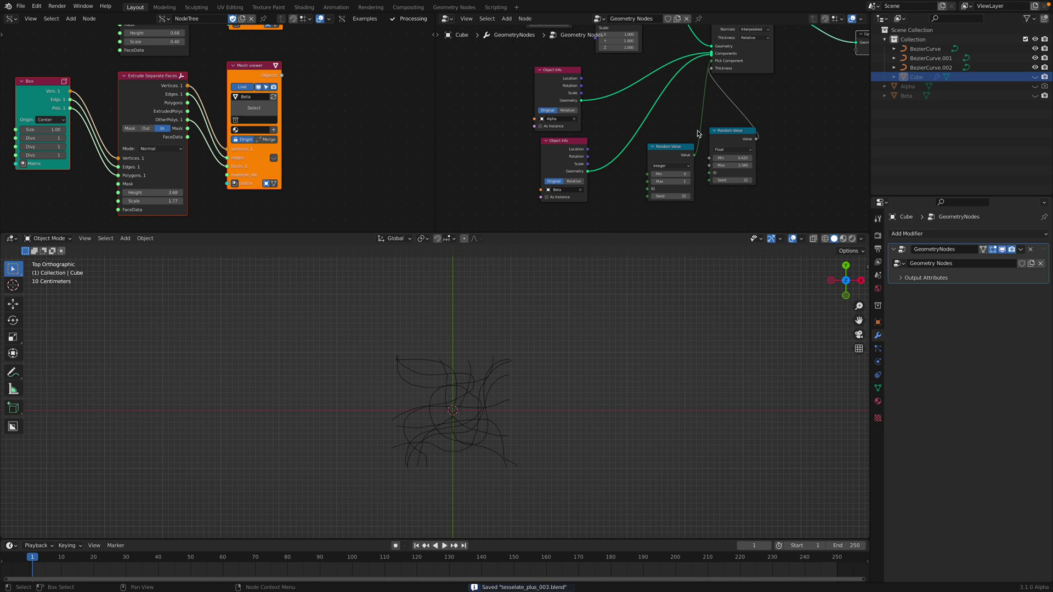
{"action": "scroll", "coordinate": [722, 120], "scroll_direction": "down", "scroll_amount": 1}
{"action": "left_click_drag", "start_coordinate": [567, 79], "coordinate": [474, 66]}
{"action": "left_click_drag", "start_coordinate": [567, 144], "coordinate": [484, 149]}
{"action": "right_click_drag", "start_coordinate": [545, 82], "coordinate": [569, 163], "text": "ctrl"}
{"action": "left_click", "coordinate": [670, 146]}
{"action": "key", "text": "x"}
{"action": "key", "text": "x"}
Add an Object Info node for BezierCurve and connect its geometry to Tessellate Mesh's Components input
{"action": "middle_click_drag", "start_coordinate": [726, 133], "coordinate": [723, 154]}
{"action": "left_click_drag", "start_coordinate": [926, 50], "coordinate": [594, 104]}
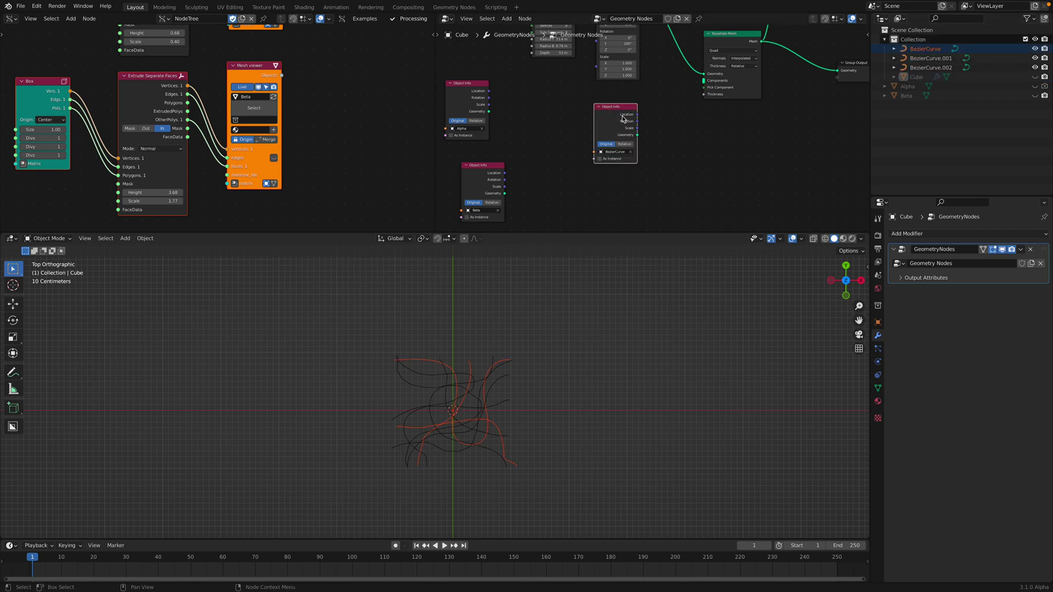
{"action": "scroll", "coordinate": [625, 119], "scroll_direction": "up", "scroll_amount": 1}
{"action": "left_click_drag", "start_coordinate": [635, 137], "coordinate": [712, 73]}
{"action": "left_click_drag", "start_coordinate": [604, 104], "coordinate": [547, 110]}
Insert a Curve to Mesh node on the link between the BezierCurve Object Info node and Tessellate Mesh
{"action": "key", "text": "shift+a"}
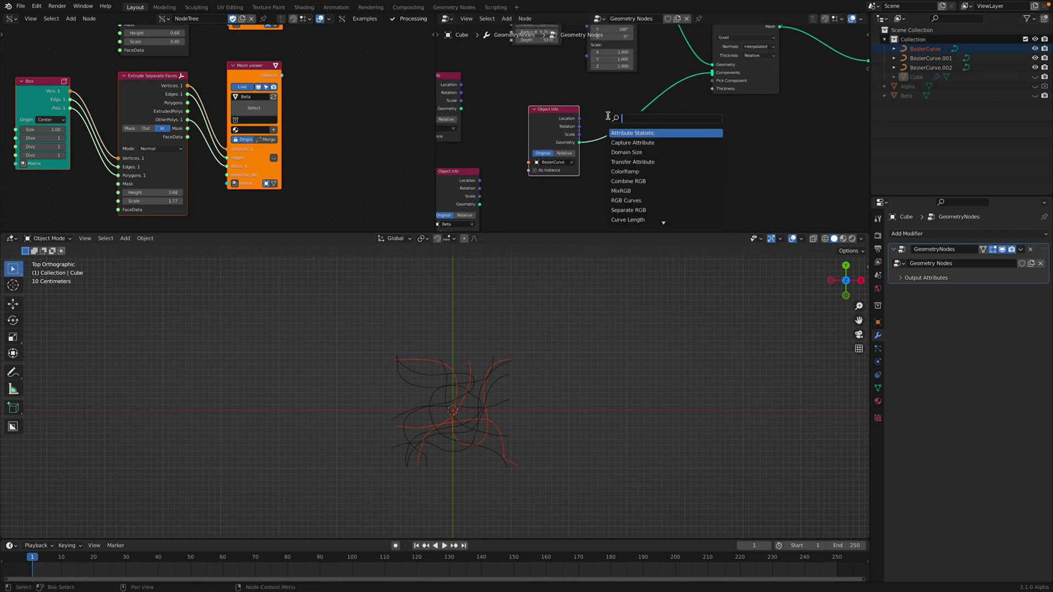
{"action": "type", "text": "curve to mesh"}
{"action": "key", "text": "Return"}
{"action": "left_click", "coordinate": [607, 116]}
{"action": "scroll", "coordinate": [585, 354], "scroll_direction": "up", "scroll_amount": 2}
{"action": "scroll", "coordinate": [594, 377], "scroll_direction": "down", "scroll_amount": 3}
{"action": "middle_click_drag", "start_coordinate": [594, 378], "coordinate": [603, 356]}
{"action": "scroll", "coordinate": [603, 356], "scroll_direction": "down", "scroll_amount": 1}
{"action": "scroll", "coordinate": [603, 357], "scroll_direction": "up", "scroll_amount": 2}
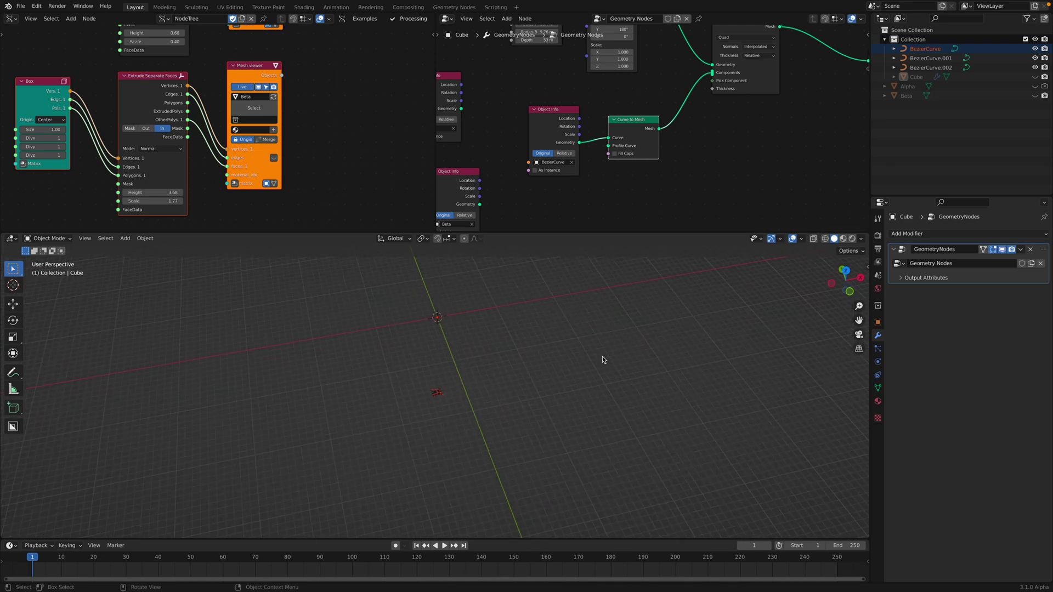
{"action": "left_click_drag", "start_coordinate": [633, 126], "coordinate": [624, 113]}
{"action": "scroll", "coordinate": [615, 145], "scroll_direction": "up", "scroll_amount": 1}
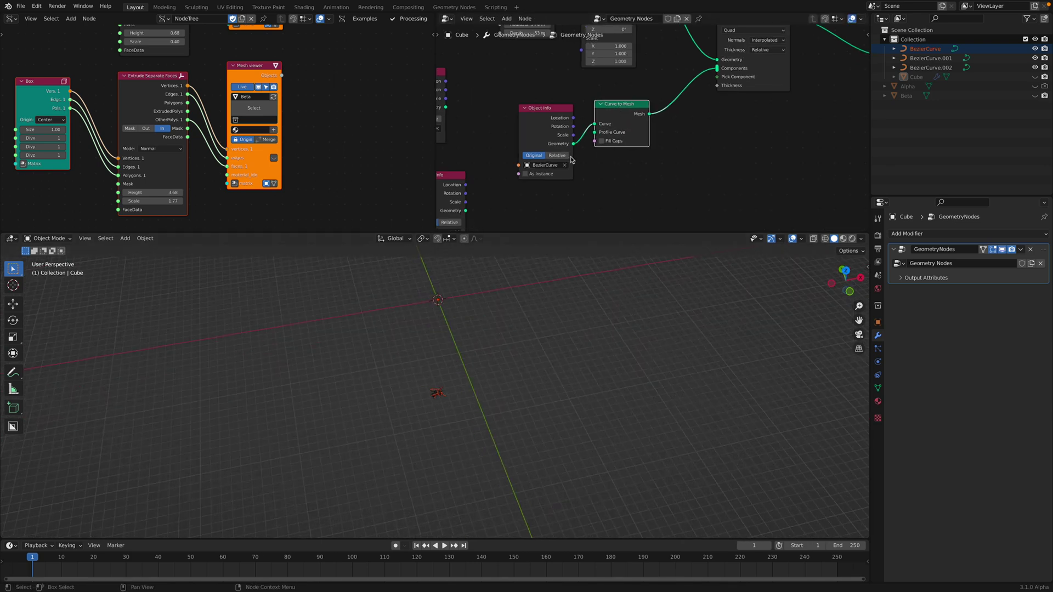
Show the Cube in the viewport and shift the Tessellate Mesh node slightly upward
{"action": "middle_click_drag", "start_coordinate": [516, 364], "coordinate": [509, 423]}
{"action": "left_click", "coordinate": [1034, 77]}
{"action": "scroll", "coordinate": [509, 423], "scroll_direction": "down", "scroll_amount": 4}
{"action": "middle_click_drag", "start_coordinate": [727, 109], "coordinate": [620, 180]}
{"action": "scroll", "coordinate": [620, 180], "scroll_direction": "down", "scroll_amount": 2}
{"action": "left_click_drag", "start_coordinate": [657, 109], "coordinate": [653, 96]}
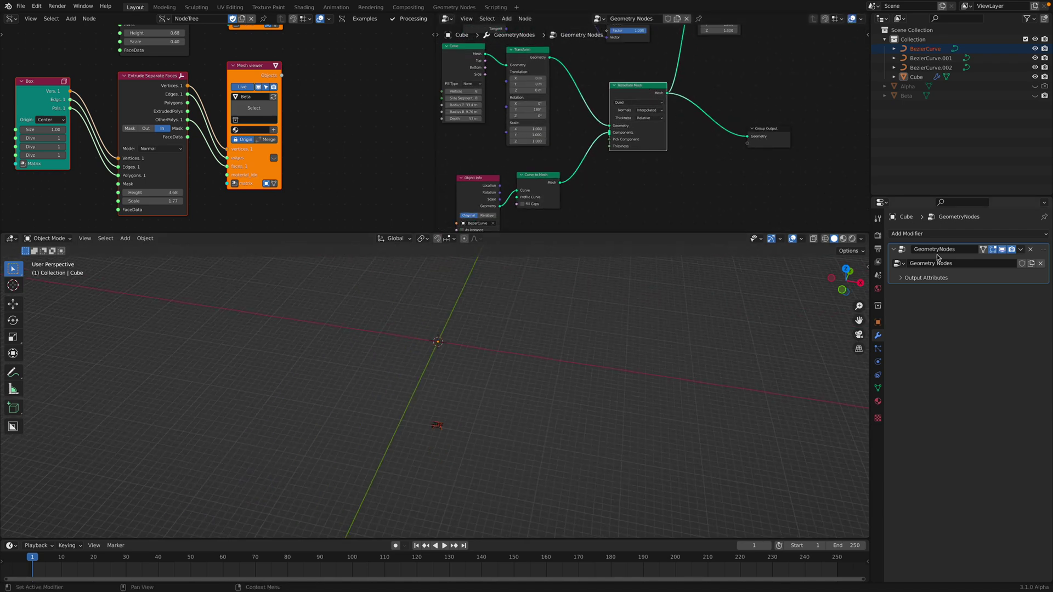
Move the BezierCurve Object Info node up and add an Object Info node for BezierCurve.001 below it
{"action": "middle_click_drag", "start_coordinate": [581, 187], "coordinate": [608, 107]}
{"action": "scroll", "coordinate": [607, 107], "scroll_direction": "up", "scroll_amount": 3}
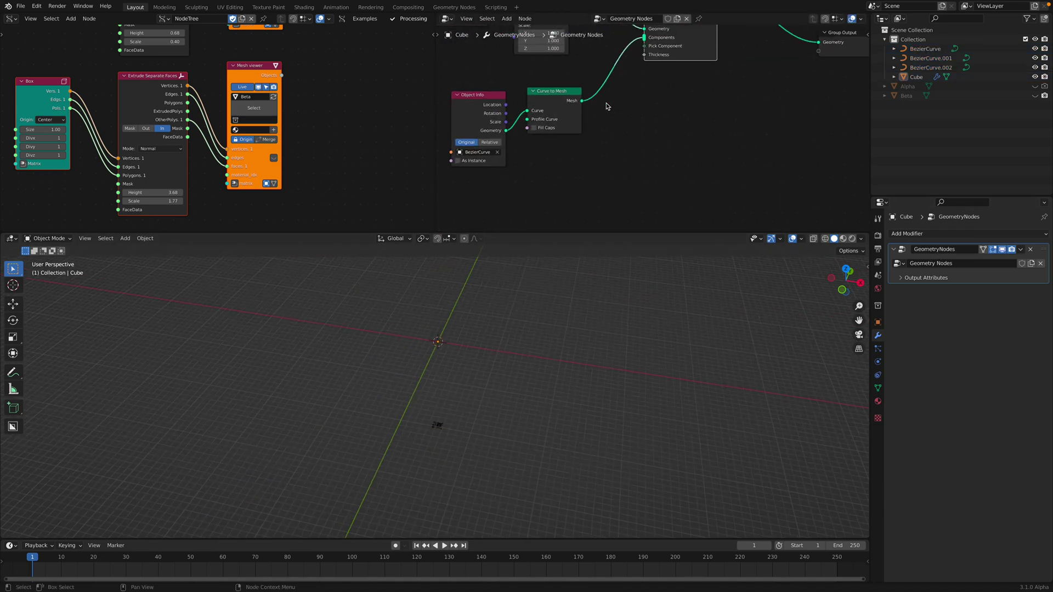
{"action": "left_click_drag", "start_coordinate": [486, 118], "coordinate": [485, 105]}
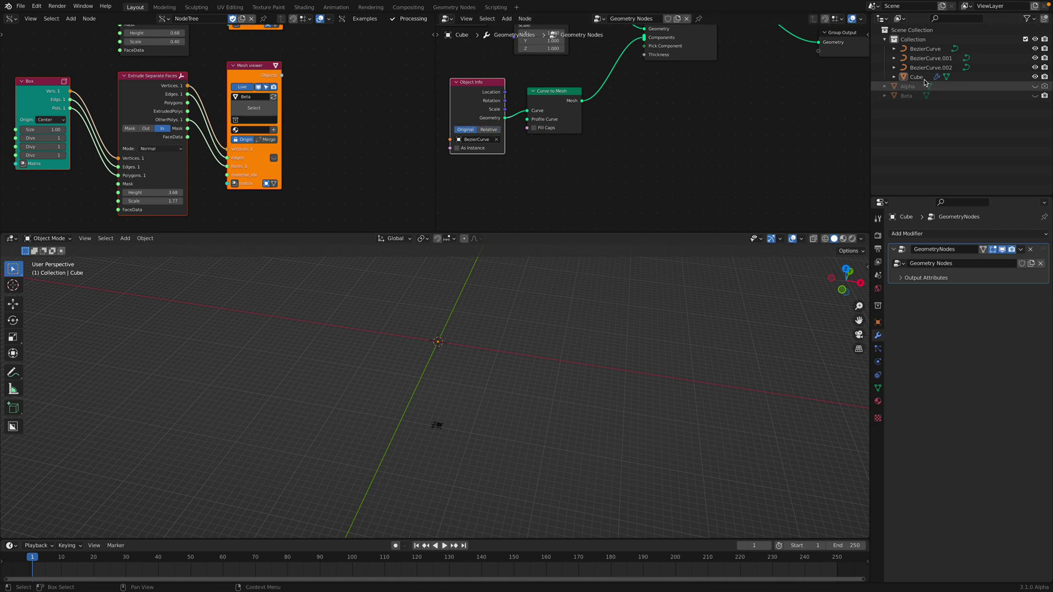
{"action": "left_click_drag", "start_coordinate": [931, 59], "coordinate": [501, 184]}
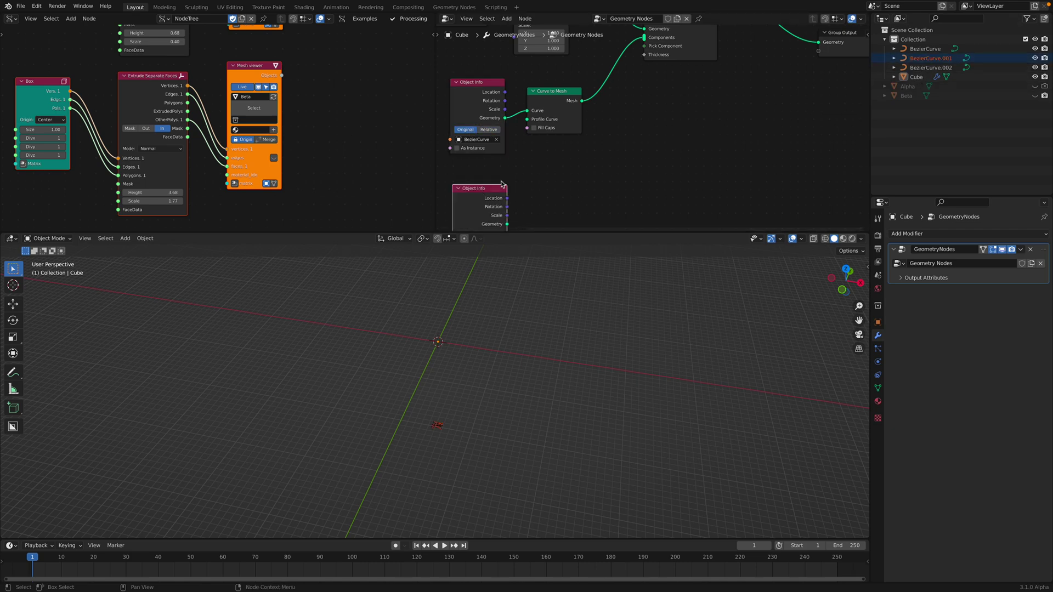
Shift the Curve to Mesh node right and add a Curve Circle node below it
{"action": "left_click_drag", "start_coordinate": [549, 107], "coordinate": [574, 125]}
{"action": "key", "text": "shift+a"}
{"action": "left_click", "coordinate": [586, 173]}
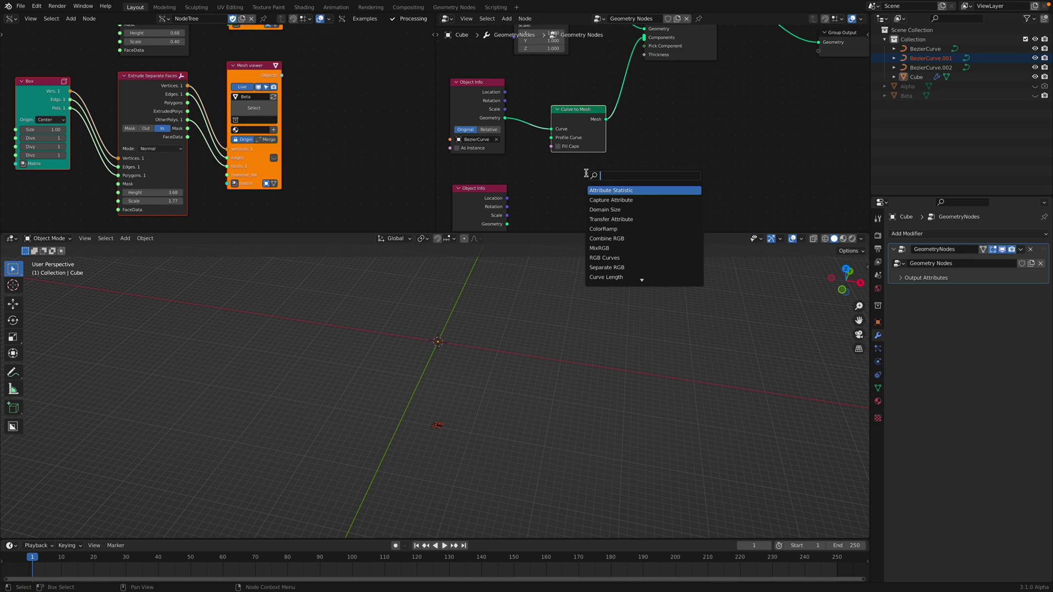
{"action": "type", "text": "circ"}
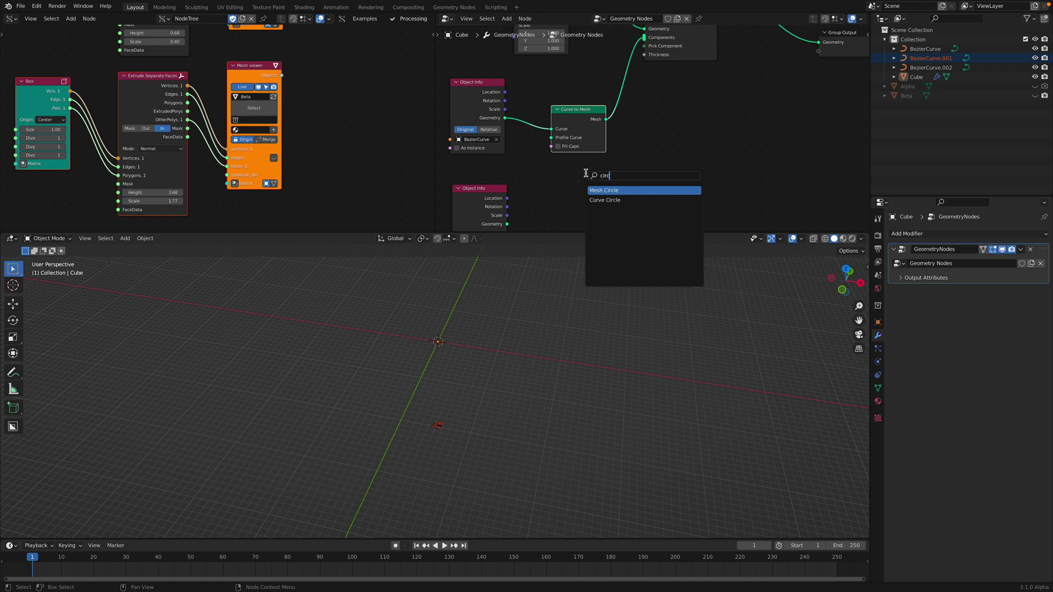
{"action": "key", "text": "Down"}
{"action": "key", "text": "Return"}
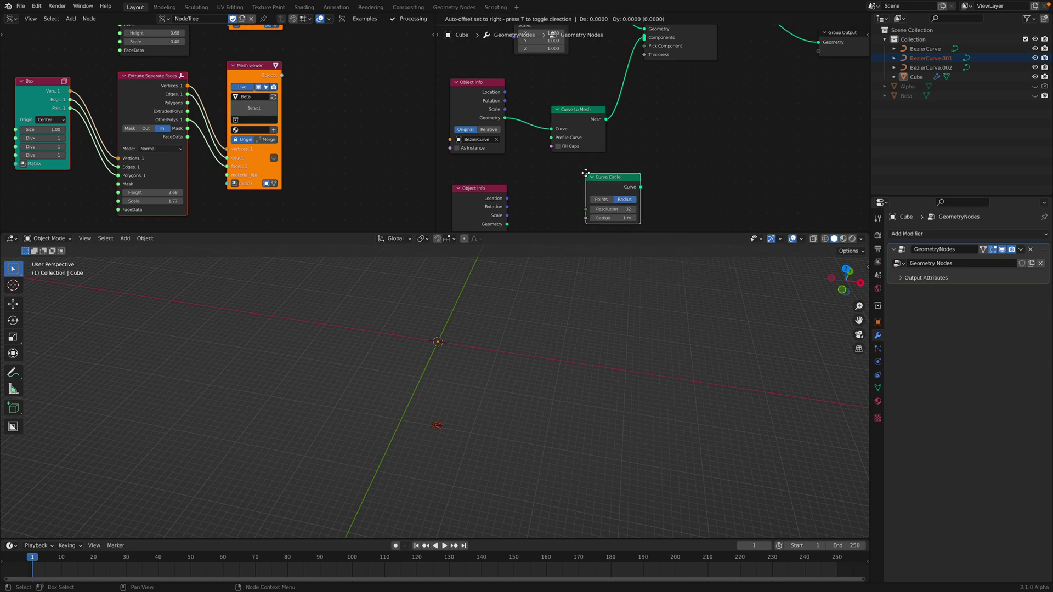
{"action": "left_click", "coordinate": [567, 173]}
Set the Curve Circle's resolution to 4 and connect its curve to the Curve to Mesh node's Profile Curve input
{"action": "double_click", "coordinate": [606, 206]}
{"action": "type", "text": "12"}
{"action": "key", "text": "Return"}
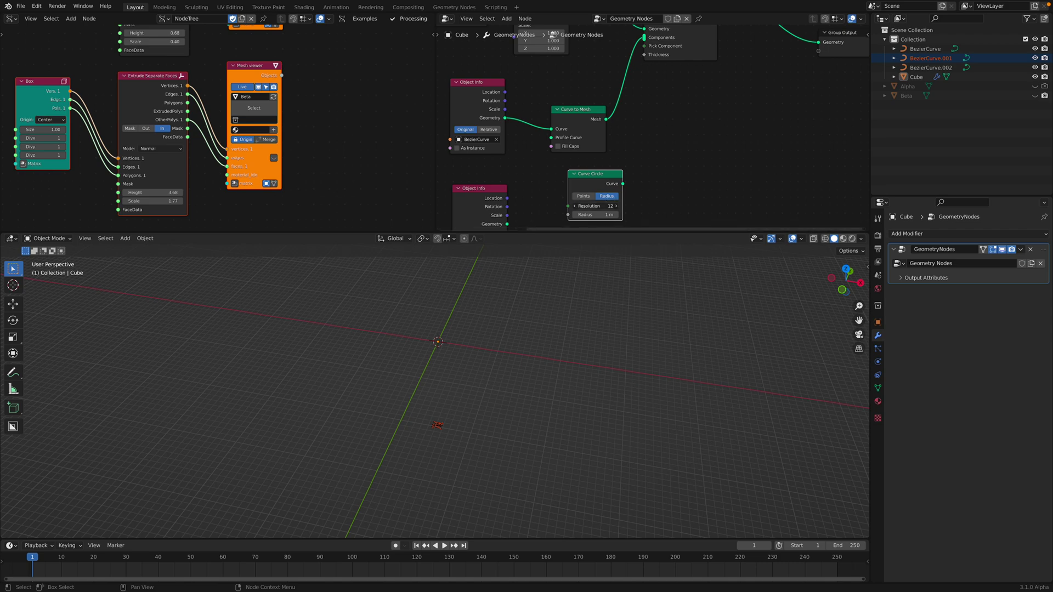
{"action": "type", "text": "4"}
{"action": "key", "text": "Return"}
{"action": "left_click_drag", "start_coordinate": [624, 184], "coordinate": [627, 160]}
{"action": "left_click_drag", "start_coordinate": [550, 140], "coordinate": [551, 138]}
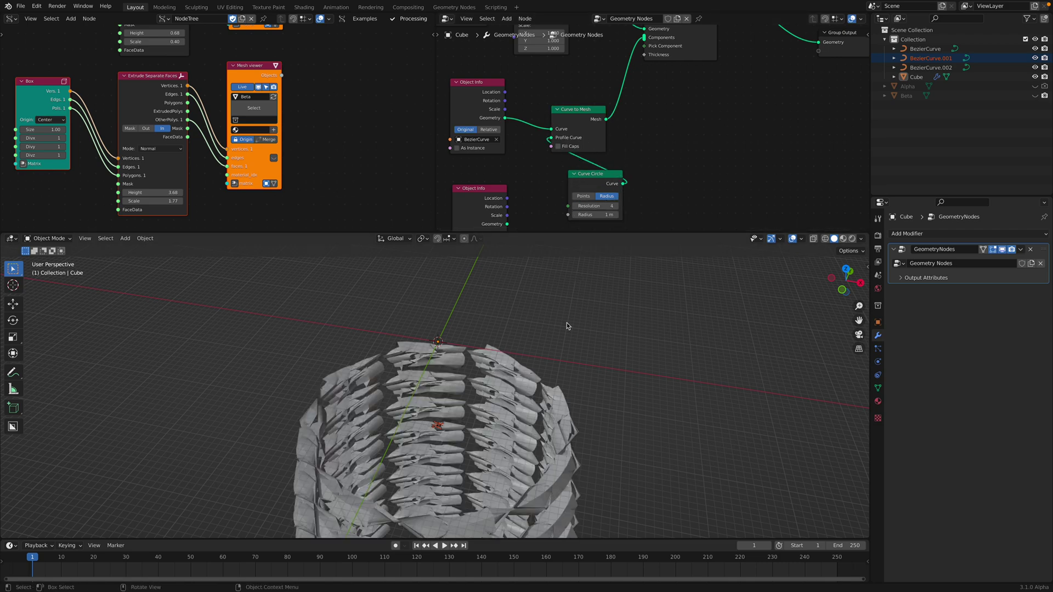
Reduce the Curve Circle's radius to about 0.12 m and place the node beneath the BezierCurve Object Info node
{"action": "left_click_drag", "start_coordinate": [601, 212], "coordinate": [580, 214]}
{"action": "scroll", "coordinate": [519, 406], "scroll_direction": "down", "scroll_amount": 2}
{"action": "middle_click_drag", "start_coordinate": [518, 406], "coordinate": [571, 379]}
{"action": "left_click_drag", "start_coordinate": [592, 184], "coordinate": [483, 170]}
{"action": "scroll", "coordinate": [521, 198], "scroll_direction": "down", "scroll_amount": 1}
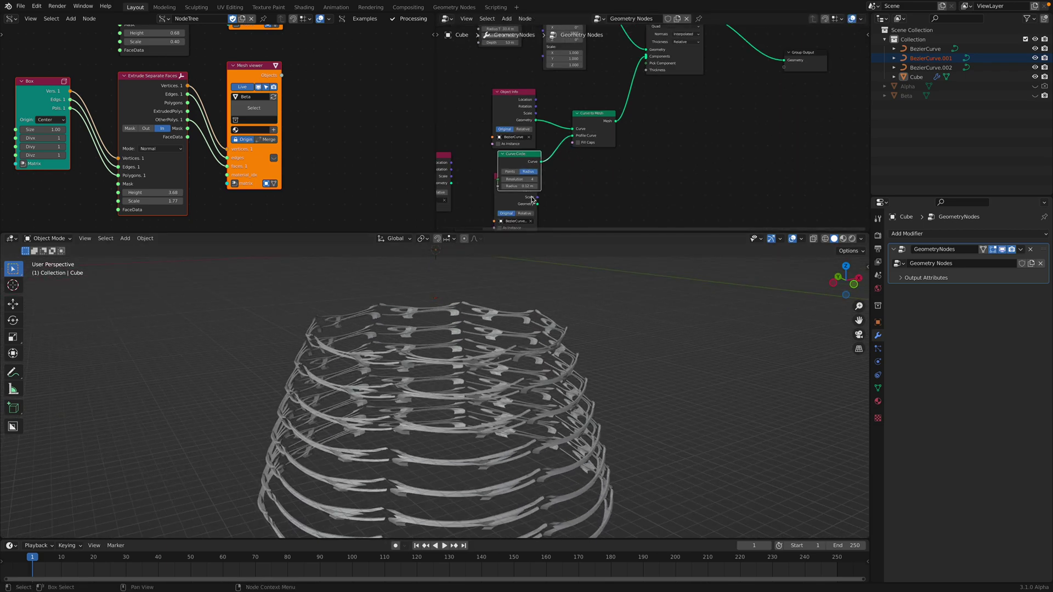
Move the lower Object Info node down and duplicate the BezierCurve Object Info, Curve Circle and Curve to Mesh nodes
{"action": "middle_click_drag", "start_coordinate": [518, 201], "coordinate": [534, 139]}
{"action": "left_click_drag", "start_coordinate": [522, 143], "coordinate": [506, 200]}
{"action": "middle_click_drag", "start_coordinate": [605, 135], "coordinate": [589, 191]}
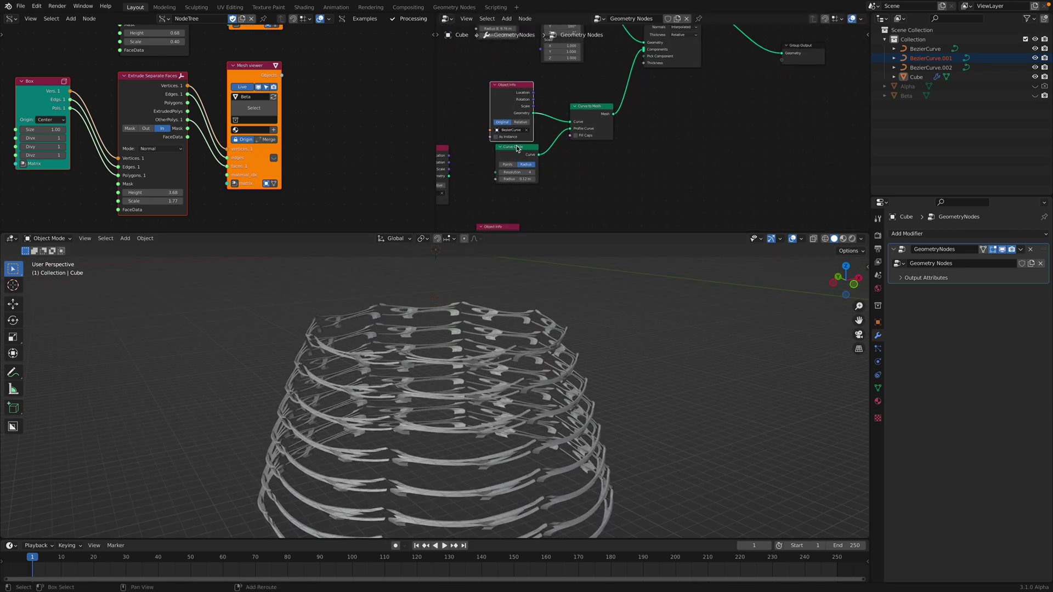
{"action": "left_click", "coordinate": [586, 121], "text": "shift"}
{"action": "key", "text": "shift+d"}
{"action": "left_click", "coordinate": [668, 187]}
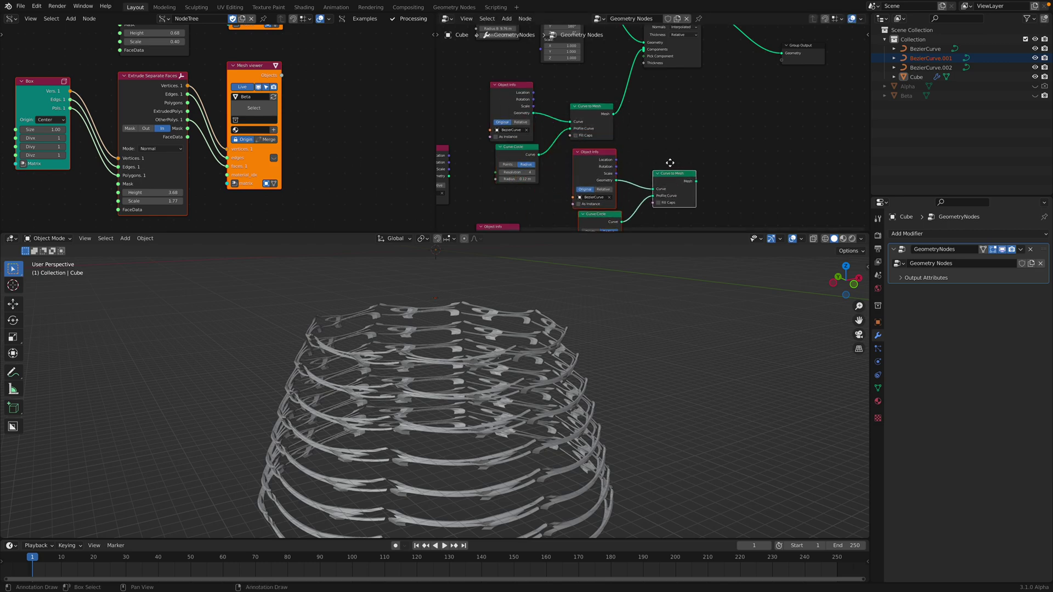
Set the duplicated Object Info node to BezierCurve.001 and connect its Curve to Mesh output to Tessellate Mesh's Components input
{"action": "scroll", "coordinate": [621, 195], "scroll_direction": "up", "scroll_amount": 1}
{"action": "middle_click_drag", "start_coordinate": [621, 195], "coordinate": [617, 156]}
{"action": "left_click", "coordinate": [595, 158]}
{"action": "left_click", "coordinate": [600, 183]}
{"action": "scroll", "coordinate": [676, 165], "scroll_direction": "down", "scroll_amount": 1}
{"action": "left_click_drag", "start_coordinate": [685, 178], "coordinate": [638, 61]}
{"action": "left_click", "coordinate": [722, 146]}
Delete the unconnected lower Object Info node, duplicate the curve-to-mesh node chain again and connect the copy to Tessellate Mesh's Components
{"action": "scroll", "coordinate": [722, 146], "scroll_direction": "down", "scroll_amount": 1}
{"action": "middle_click_drag", "start_coordinate": [663, 341], "coordinate": [640, 340]}
{"action": "middle_click_drag", "start_coordinate": [623, 194], "coordinate": [626, 144]}
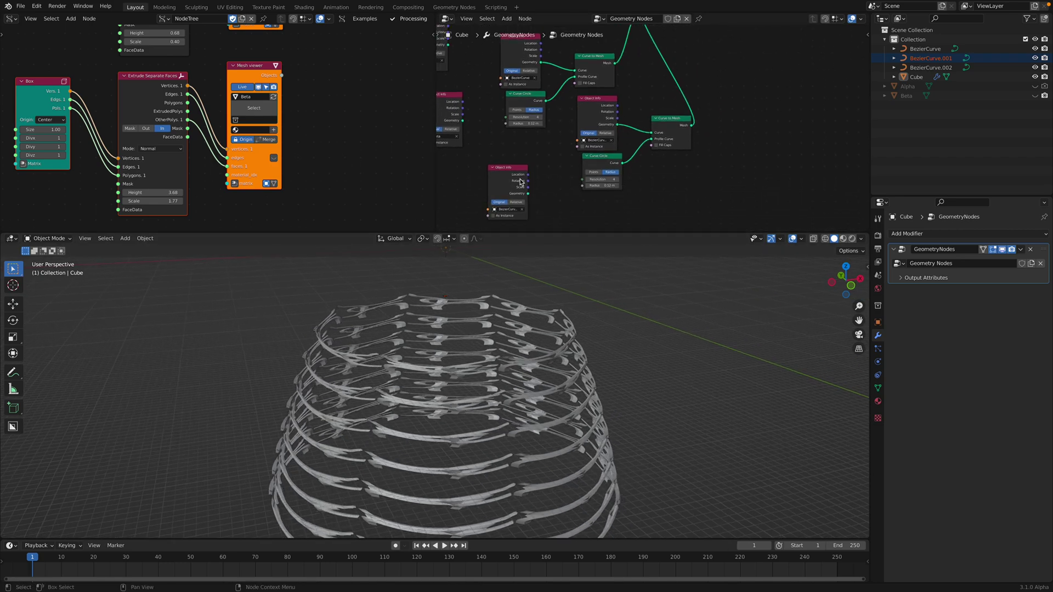
{"action": "left_click", "coordinate": [513, 170]}
{"action": "key", "text": "x"}
{"action": "key", "text": "shift+d"}
{"action": "left_click", "coordinate": [662, 182]}
{"action": "middle_click_drag", "start_coordinate": [662, 182], "coordinate": [650, 217]}
{"action": "left_click_drag", "start_coordinate": [644, 224], "coordinate": [628, 46]}
Add a Random Value node and connect its value to the Tessellate Mesh node
{"action": "key", "text": "shift+a"}
{"action": "type", "text": "random"}
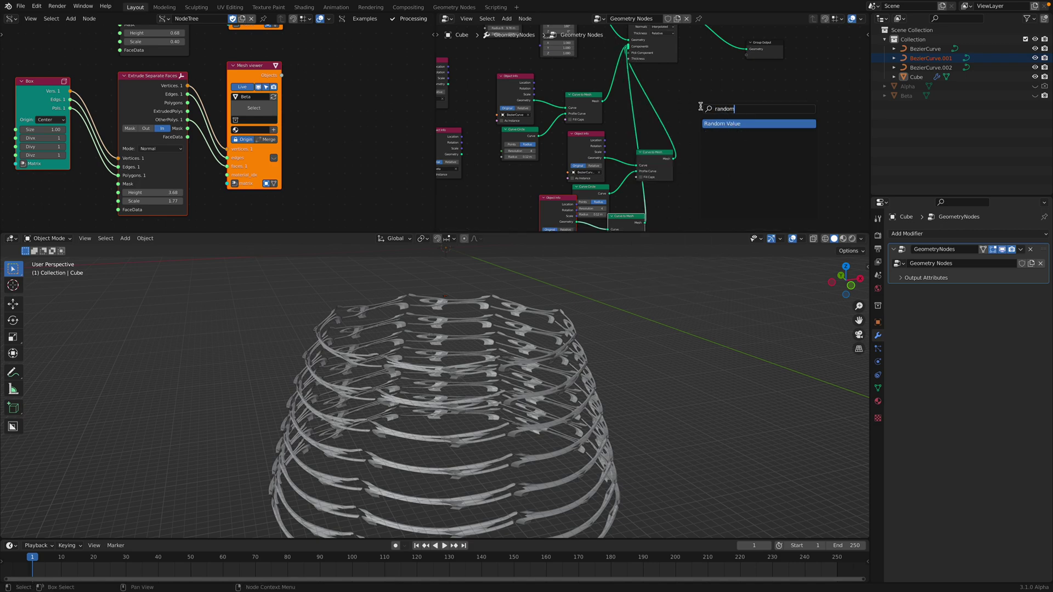
{"action": "key", "text": "Return"}
{"action": "left_click", "coordinate": [736, 128]}
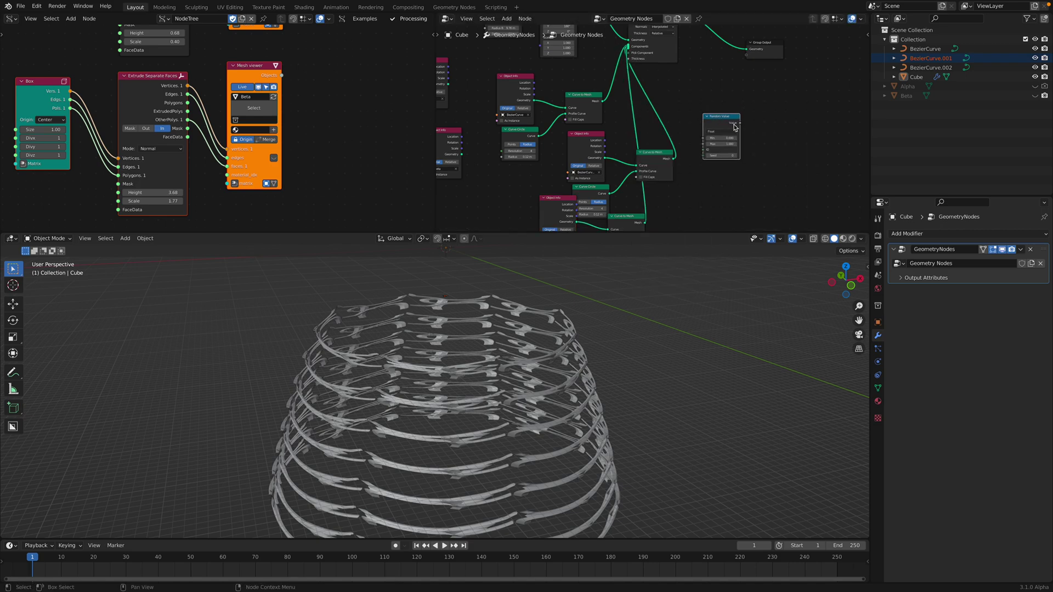
{"action": "middle_click_drag", "start_coordinate": [757, 147], "coordinate": [753, 163]}
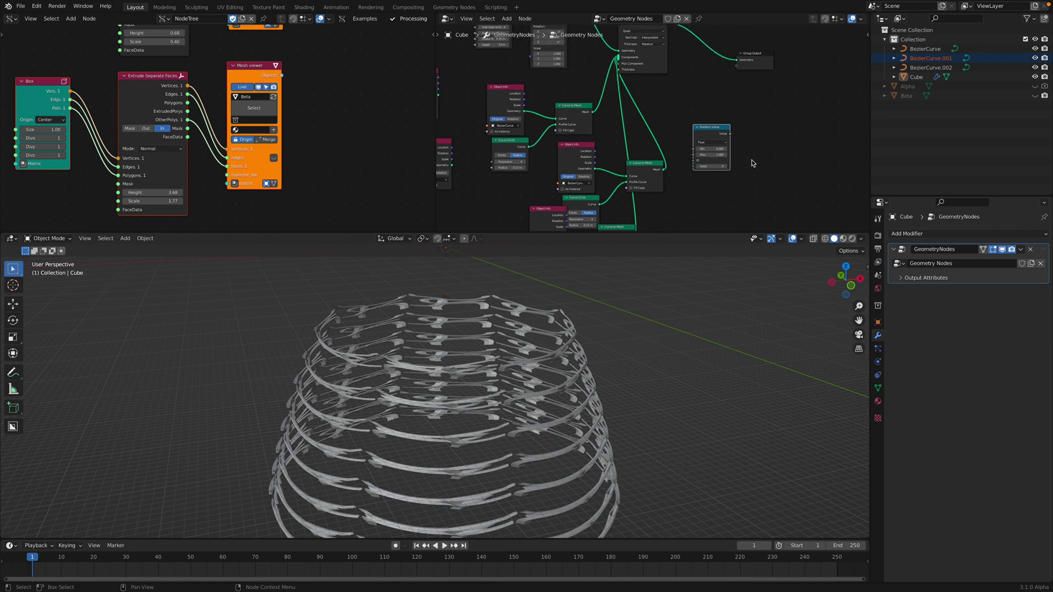
{"action": "scroll", "coordinate": [764, 147], "scroll_direction": "up", "scroll_amount": 1}
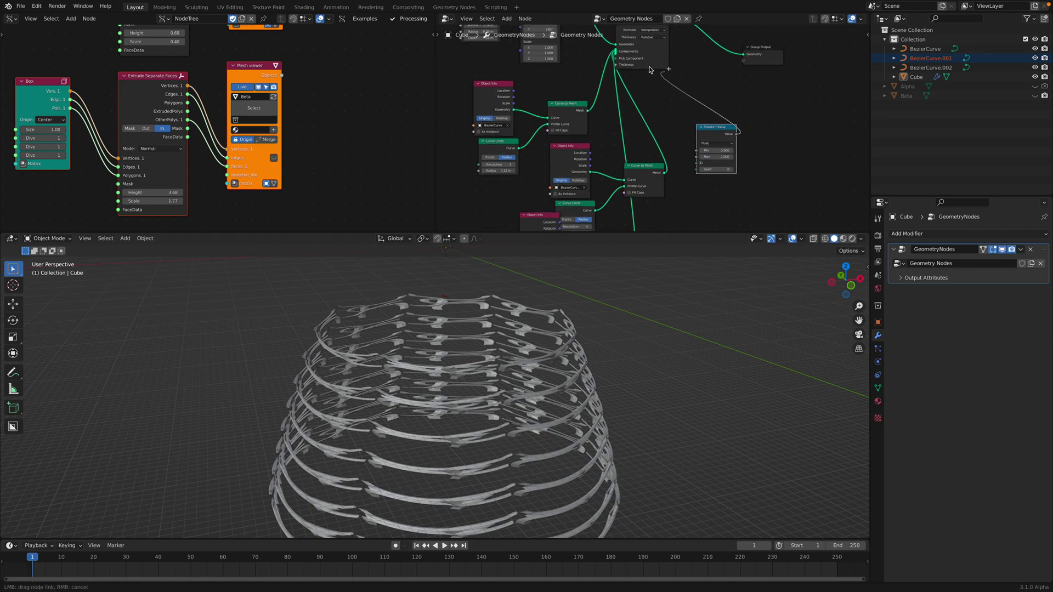
{"action": "left_click_drag", "start_coordinate": [620, 63], "coordinate": [617, 65]}
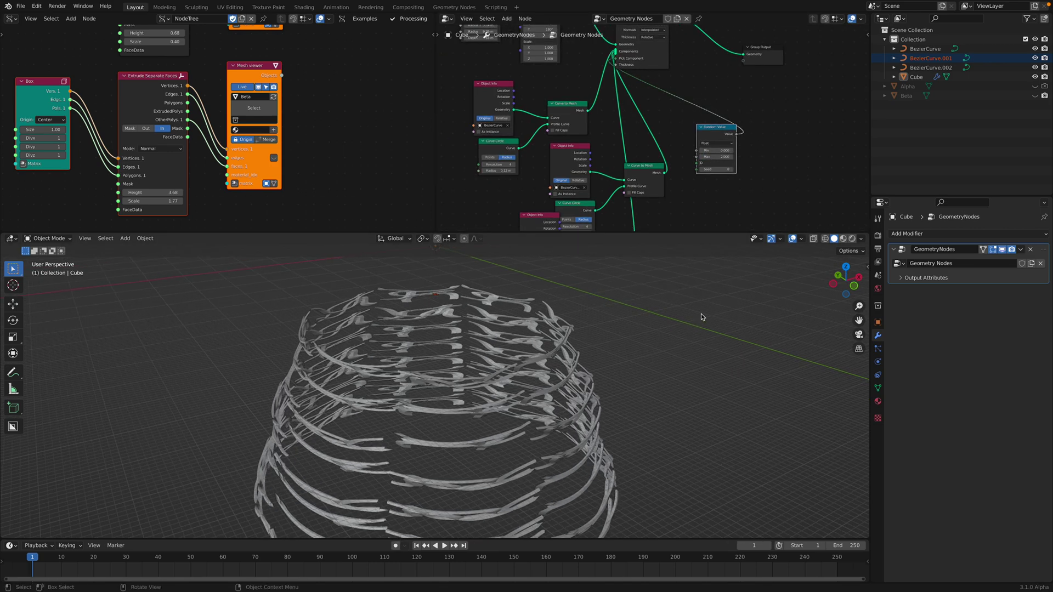
Expand the Geometry Nodes editor over the neighbouring node editor and enlarge it downward
{"action": "middle_click_drag", "start_coordinate": [570, 209], "coordinate": [608, 228]}
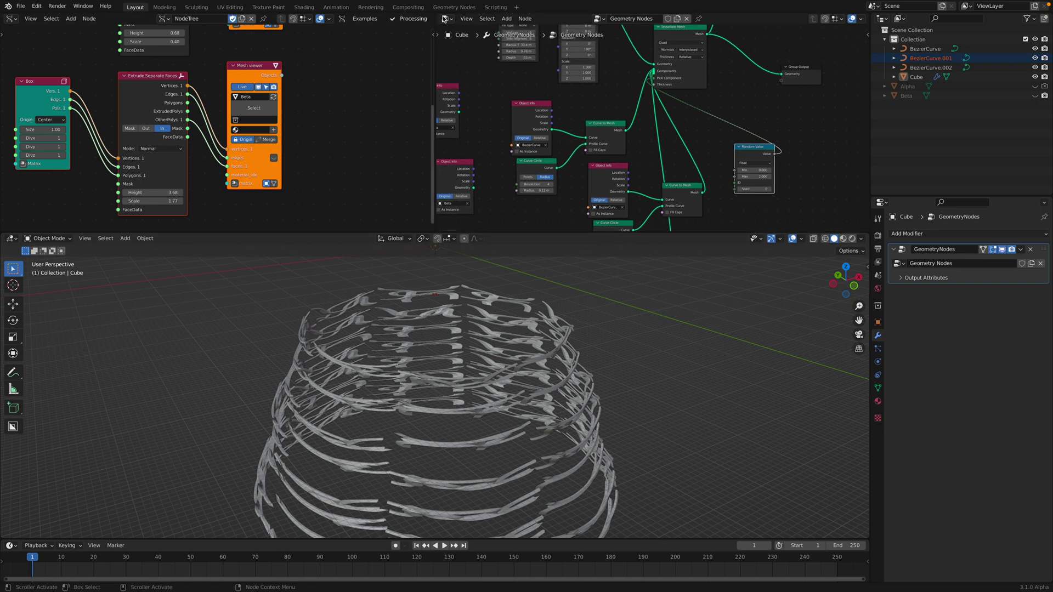
{"action": "left_click_drag", "start_coordinate": [427, 15], "coordinate": [418, 29]}
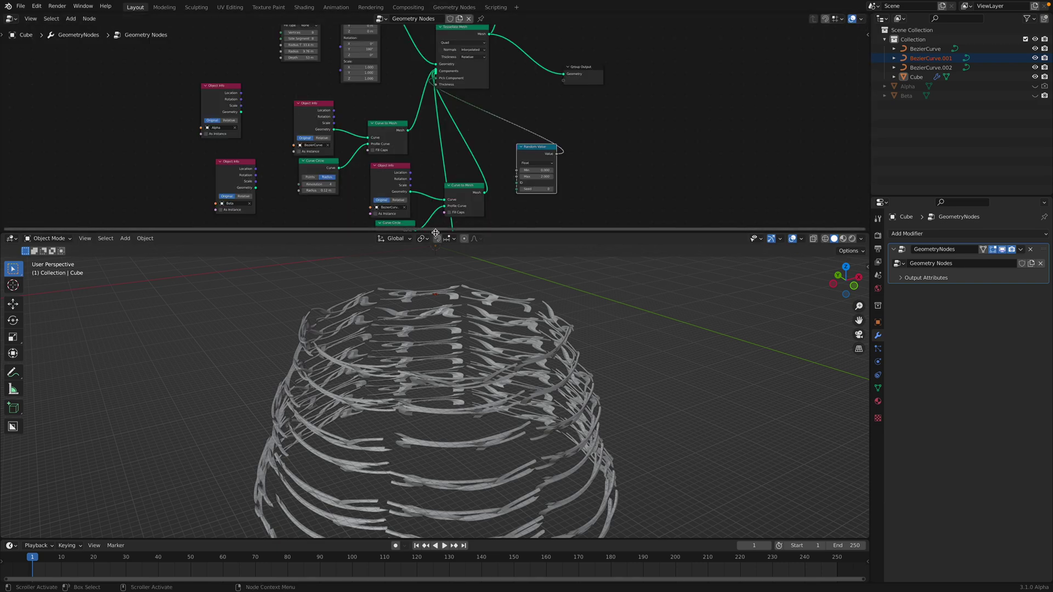
{"action": "left_click_drag", "start_coordinate": [434, 232], "coordinate": [420, 316]}
{"action": "scroll", "coordinate": [360, 175], "scroll_direction": "up", "scroll_amount": 3}
Move the Cone node left and raise its vertices to 15
{"action": "middle_click_drag", "start_coordinate": [265, 195], "coordinate": [348, 217]}
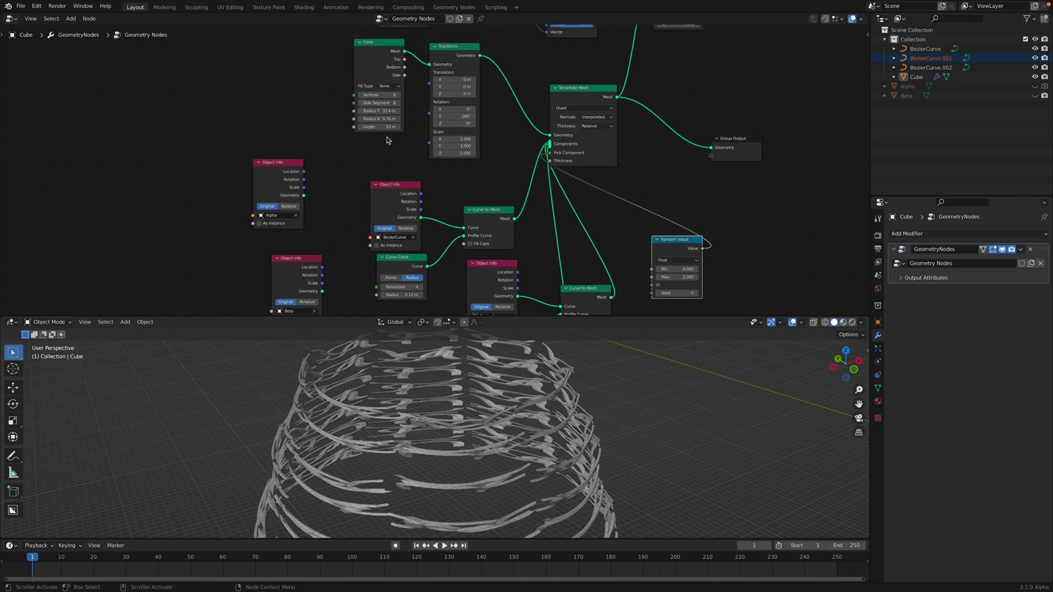
{"action": "left_click_drag", "start_coordinate": [380, 60], "coordinate": [363, 56]}
{"action": "left_click", "coordinate": [383, 91]}
{"action": "left_click", "coordinate": [383, 91]}
{"action": "left_click", "coordinate": [383, 91]}
{"action": "left_click", "coordinate": [383, 91]}
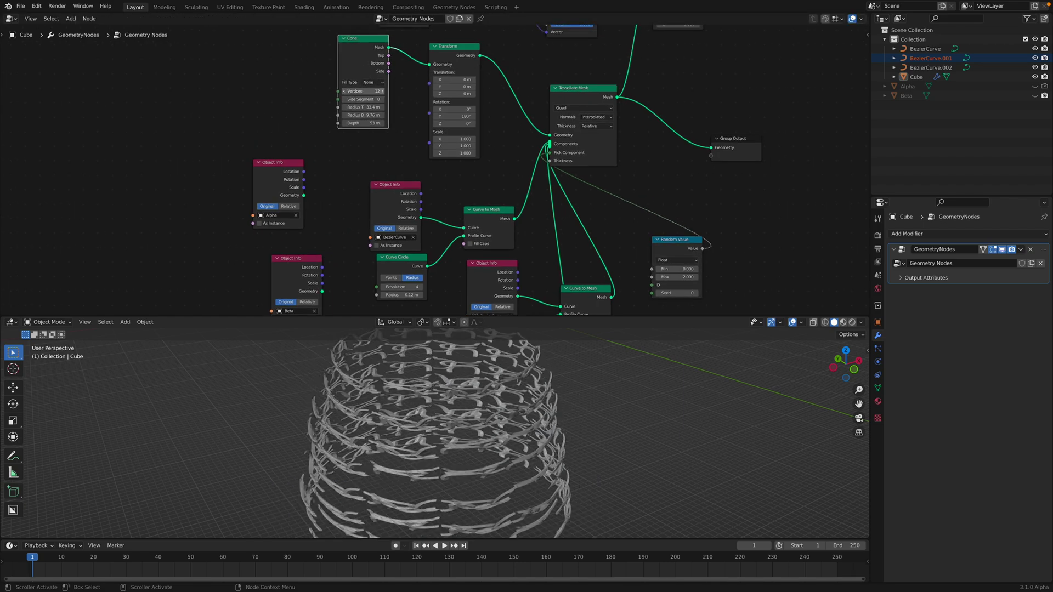
{"action": "left_click", "coordinate": [384, 91]}
{"action": "left_click", "coordinate": [383, 91]}
{"action": "left_click", "coordinate": [384, 92]}
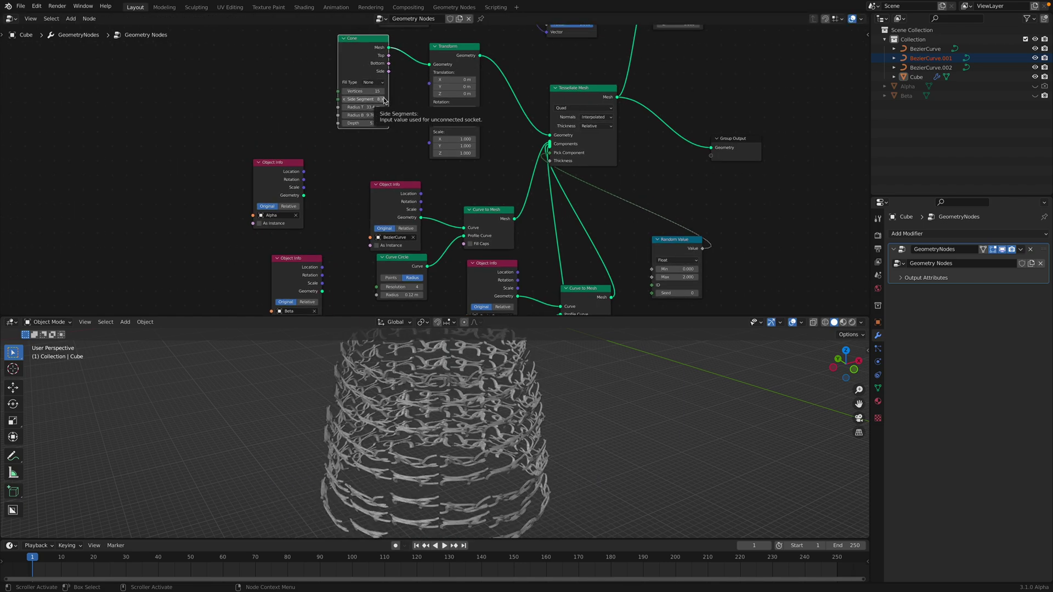
Raise the Cone node's side segments to 11
{"action": "left_click", "coordinate": [383, 100]}
{"action": "left_click", "coordinate": [383, 100]}
{"action": "left_click", "coordinate": [384, 100]}
{"action": "left_click", "coordinate": [384, 100]}
{"action": "left_click", "coordinate": [383, 100]}
{"action": "scroll", "coordinate": [548, 376], "scroll_direction": "up", "scroll_amount": 3}
Set the cone's top radius to about 36.6 m and depth to about 33.2 m, and adjust its vertices
{"action": "left_click_drag", "start_coordinate": [369, 107], "coordinate": [297, 123]}
{"action": "left_click_drag", "start_coordinate": [372, 126], "coordinate": [340, 115]}
{"action": "middle_click_drag", "start_coordinate": [467, 362], "coordinate": [498, 387]}
{"action": "scroll", "coordinate": [498, 387], "scroll_direction": "down", "scroll_amount": 2}
{"action": "left_click_drag", "start_coordinate": [363, 91], "coordinate": [349, 100]}
{"action": "scroll", "coordinate": [527, 403], "scroll_direction": "down", "scroll_amount": 3}
Inspect the tessellated model in wireframe shading and return to solid shading
{"action": "middle_click_drag", "start_coordinate": [577, 390], "coordinate": [560, 401]}
{"action": "key", "text": "z"}
{"action": "left_click", "coordinate": [527, 405]}
{"action": "key", "text": "z"}
{"action": "left_click", "coordinate": [593, 404]}
Connect the Cone's mesh directly to Group Output and set its bottom radius to about 19.8 m
{"action": "middle_click_drag", "start_coordinate": [453, 66], "coordinate": [423, 122]}
{"action": "left_click_drag", "start_coordinate": [351, 104], "coordinate": [682, 206]}
{"action": "scroll", "coordinate": [556, 386], "scroll_direction": "down", "scroll_amount": 4}
{"action": "middle_click_drag", "start_coordinate": [574, 390], "coordinate": [527, 409]}
{"action": "scroll", "coordinate": [354, 173], "scroll_direction": "up", "scroll_amount": 1}
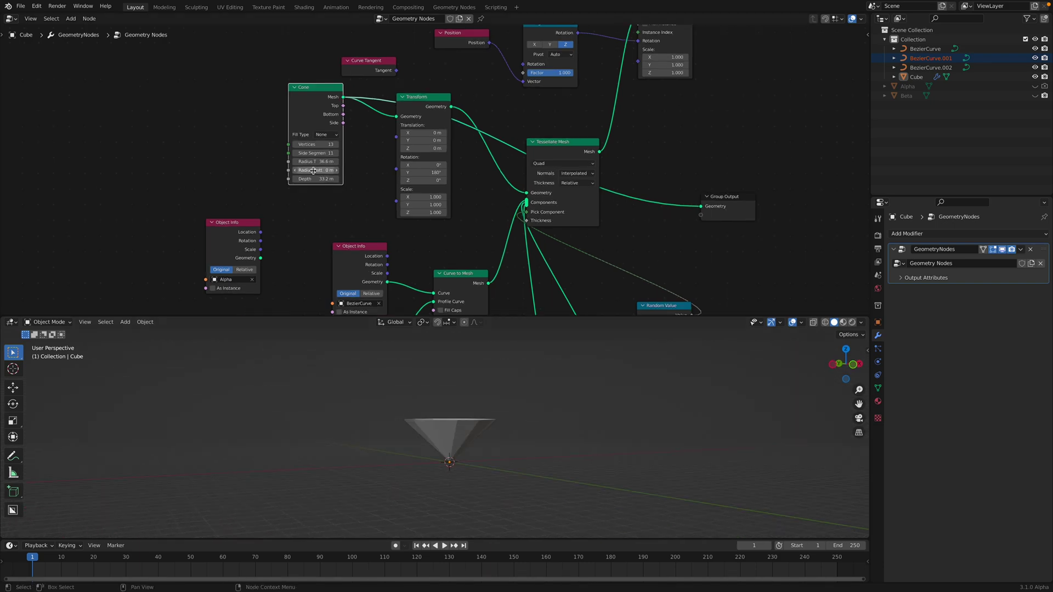
{"action": "left_click_drag", "start_coordinate": [316, 170], "coordinate": [356, 170]}
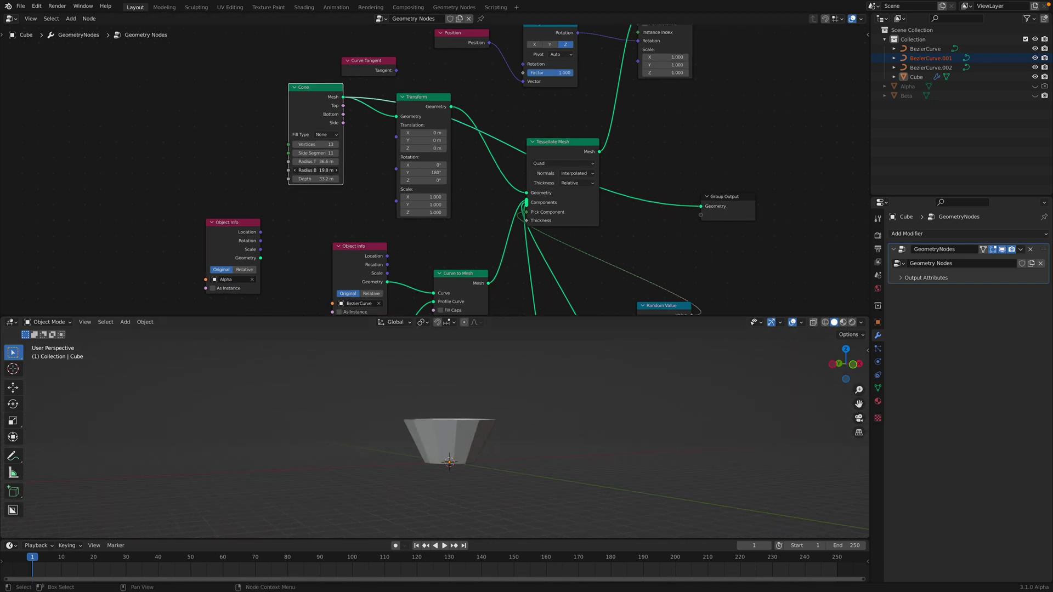
Show the bare cone in wireframe shading and increase its vertices for a denser grid
{"action": "key", "text": "z"}
{"action": "left_click", "coordinate": [451, 379]}
{"action": "scroll", "coordinate": [451, 378], "scroll_direction": "up", "scroll_amount": 2}
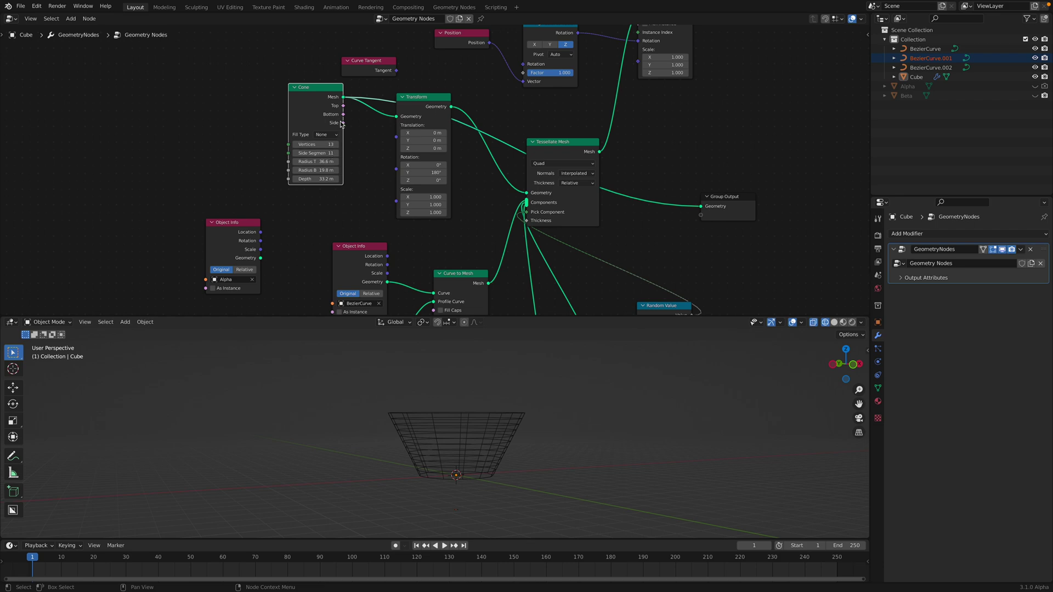
{"action": "middle_click_drag", "start_coordinate": [466, 311], "coordinate": [452, 359]}
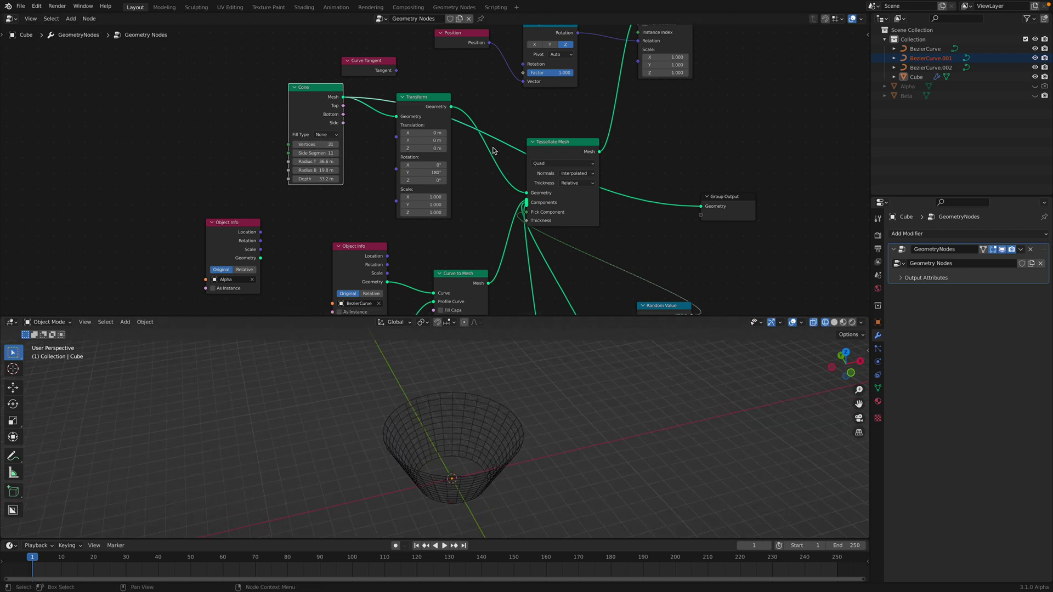
Reconnect Tessellate Mesh to Group Output and switch the viewport back to solid shading
{"action": "left_click_drag", "start_coordinate": [601, 154], "coordinate": [701, 206]}
{"action": "middle_click_drag", "start_coordinate": [495, 437], "coordinate": [504, 377]}
{"action": "left_click", "coordinate": [507, 413]}
{"action": "scroll", "coordinate": [544, 397], "scroll_direction": "up", "scroll_amount": 2}
{"action": "left_click", "coordinate": [535, 440]}
{"action": "middle_click_drag", "start_coordinate": [535, 440], "coordinate": [482, 453]}
{"action": "key", "text": "z"}
{"action": "left_click", "coordinate": [587, 451]}
{"action": "mouse_move", "coordinate": [587, 451]}
{"action": "middle_mouse_down"}
{"action": "mouse_move", "coordinate": [547, 411]}
{"action": "mouse_move", "coordinate": [540, 455]}
{"action": "mouse_move", "coordinate": [559, 451]}
{"action": "middle_mouse_up"}
{"action": "scroll", "coordinate": [547, 410], "scroll_direction": "up", "scroll_amount": 4}
Connect the first Curve Circle to the second Curve to Mesh's Profile Curve and delete the second Curve Circle
{"action": "middle_click_drag", "start_coordinate": [537, 309], "coordinate": [504, 114]}
{"action": "left_click_drag", "start_coordinate": [385, 233], "coordinate": [362, 226]}
{"action": "left_click_drag", "start_coordinate": [342, 137], "coordinate": [343, 149]}
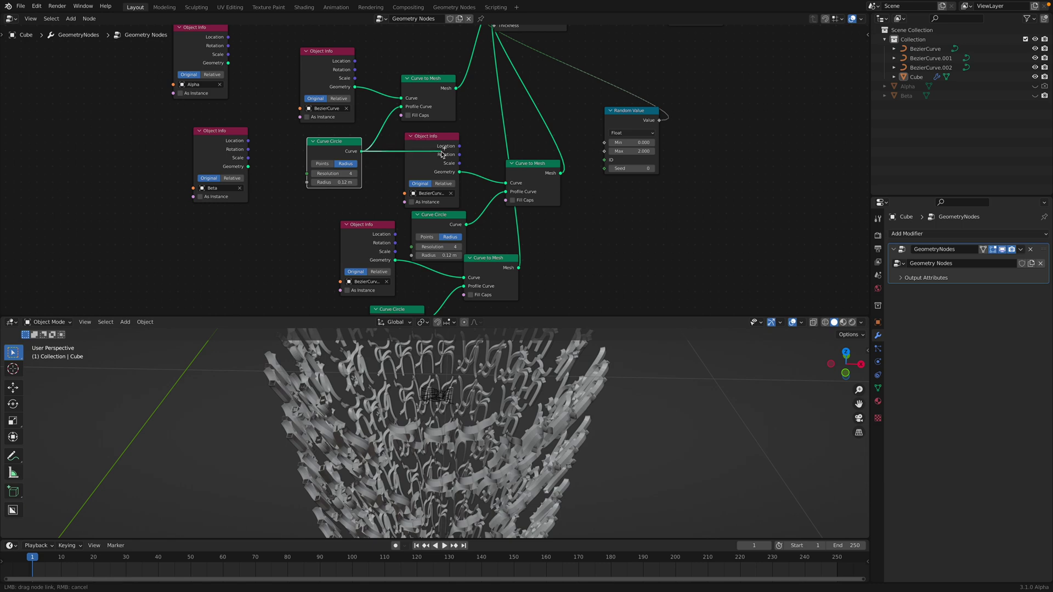
{"action": "left_click_drag", "start_coordinate": [506, 193], "coordinate": [506, 192]}
{"action": "left_click", "coordinate": [450, 226]}
{"action": "key", "text": "x"}
Connect the shared Curve Circle to the third Curve to Mesh's Profile Curve and delete the remaining duplicate circle
{"action": "scroll", "coordinate": [361, 159], "scroll_direction": "down", "scroll_amount": 2}
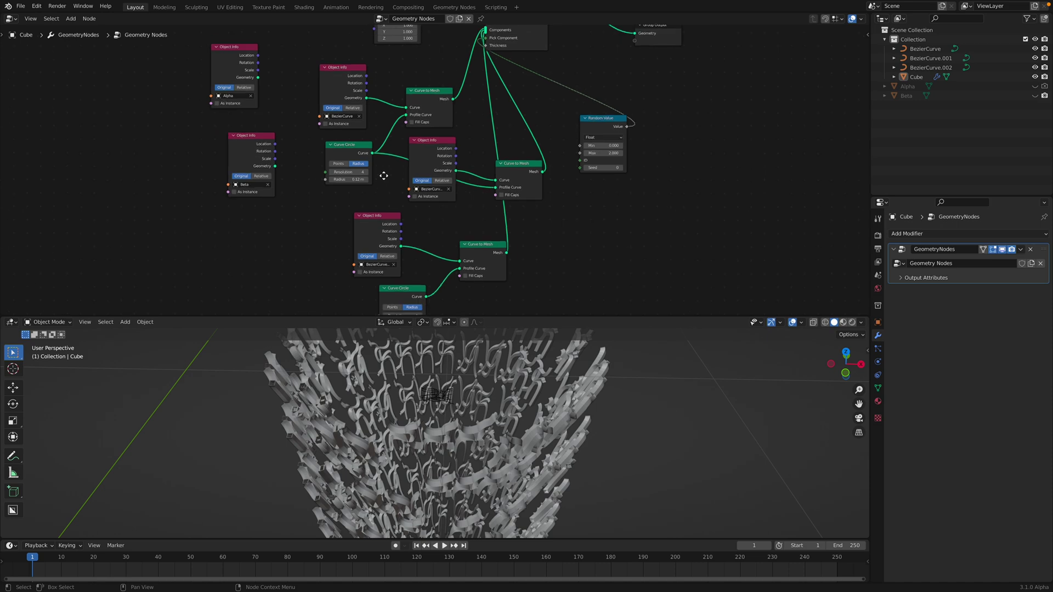
{"action": "left_click_drag", "start_coordinate": [377, 125], "coordinate": [406, 154]}
{"action": "left_click_drag", "start_coordinate": [469, 241], "coordinate": [466, 240]}
{"action": "left_click", "coordinate": [407, 275]}
{"action": "key", "text": "x"}
Widen the second and third curve Object Info nodes so their object names are readable
{"action": "left_click_drag", "start_coordinate": [359, 219], "coordinate": [341, 217]}
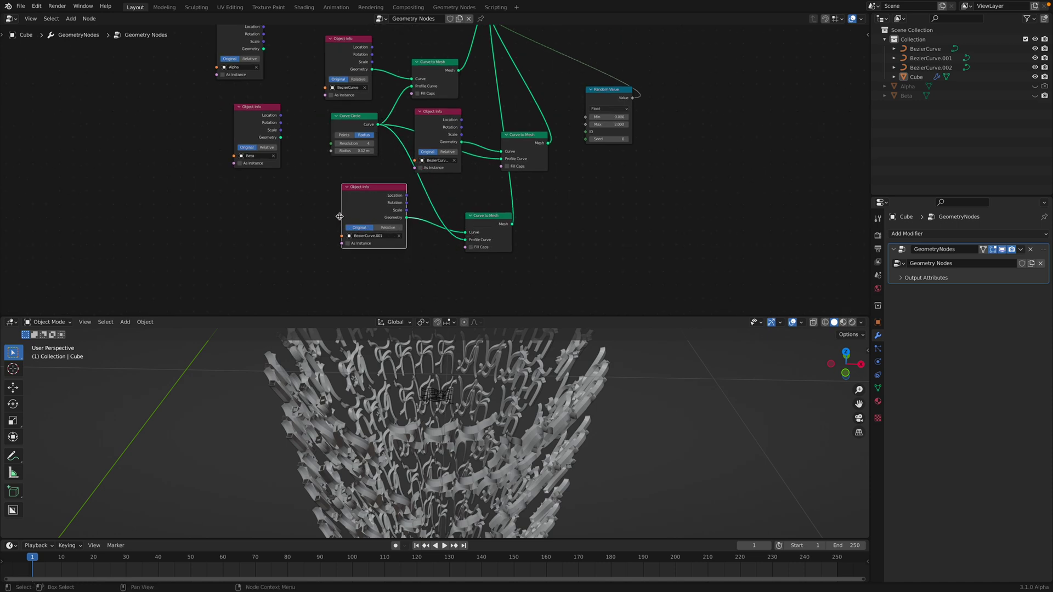
{"action": "middle_click_drag", "start_coordinate": [323, 192], "coordinate": [331, 243]}
{"action": "scroll", "coordinate": [332, 243], "scroll_direction": "up", "scroll_amount": 2}
{"action": "left_click_drag", "start_coordinate": [440, 164], "coordinate": [427, 164]}
Set the lowest Object Info node to BezierCurve.002 and move its Curve to Mesh node closer
{"action": "middle_click_drag", "start_coordinate": [391, 297], "coordinate": [392, 269]}
{"action": "left_click", "coordinate": [389, 268]}
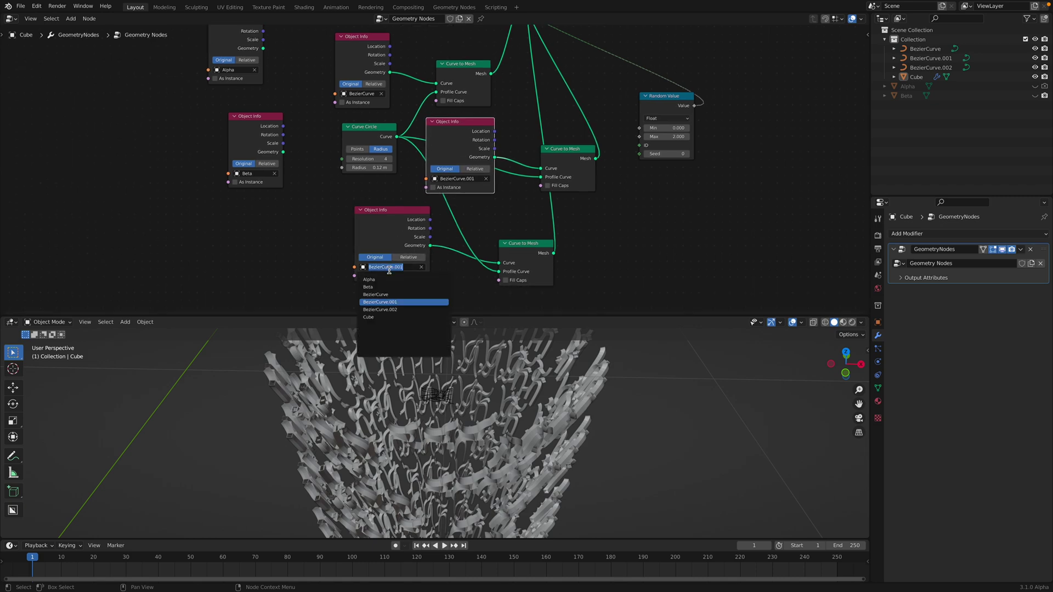
{"action": "left_click", "coordinate": [379, 309]}
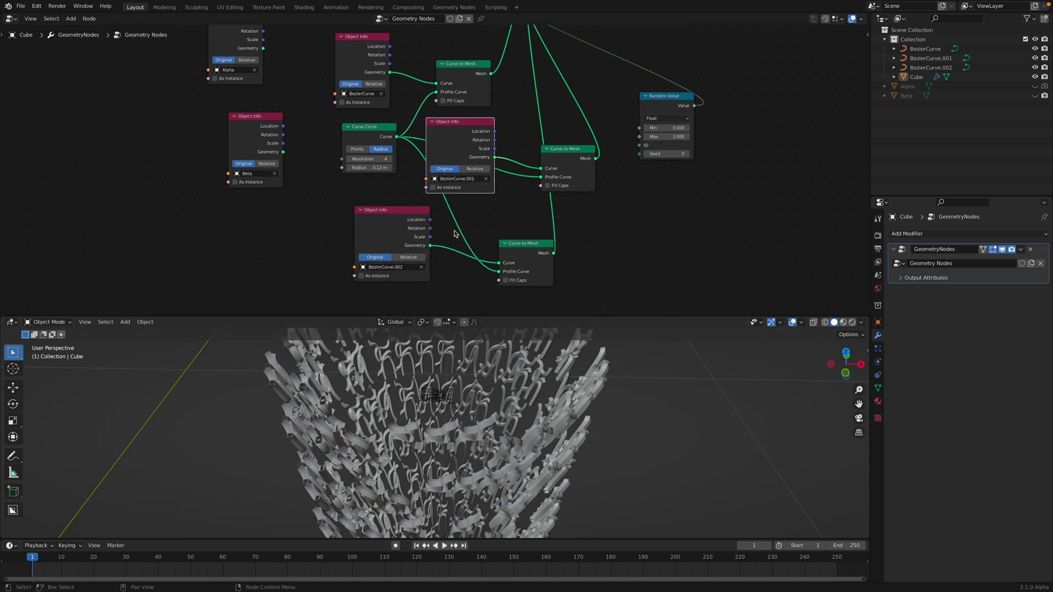
{"action": "middle_click_drag", "start_coordinate": [455, 234], "coordinate": [445, 216]}
{"action": "left_click_drag", "start_coordinate": [513, 233], "coordinate": [487, 208]}
{"action": "middle_click_drag", "start_coordinate": [470, 171], "coordinate": [453, 175]}
{"action": "scroll", "coordinate": [488, 184], "scroll_direction": "down", "scroll_amount": 1}
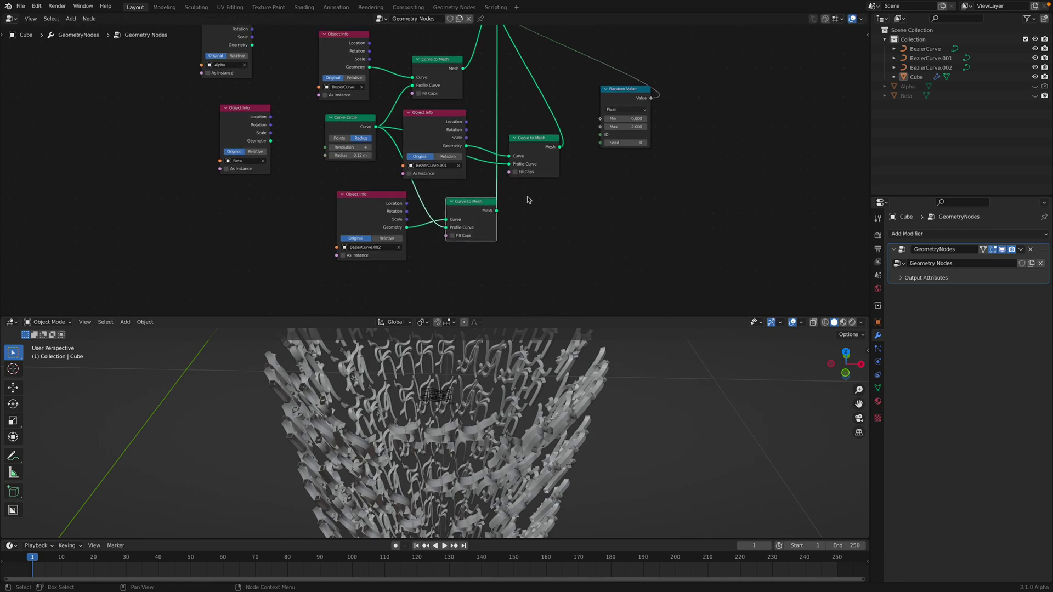
Change the Random Value node's data type to Integer and vary its seed
{"action": "left_click_drag", "start_coordinate": [618, 146], "coordinate": [633, 145]}
{"action": "left_click", "coordinate": [637, 113]}
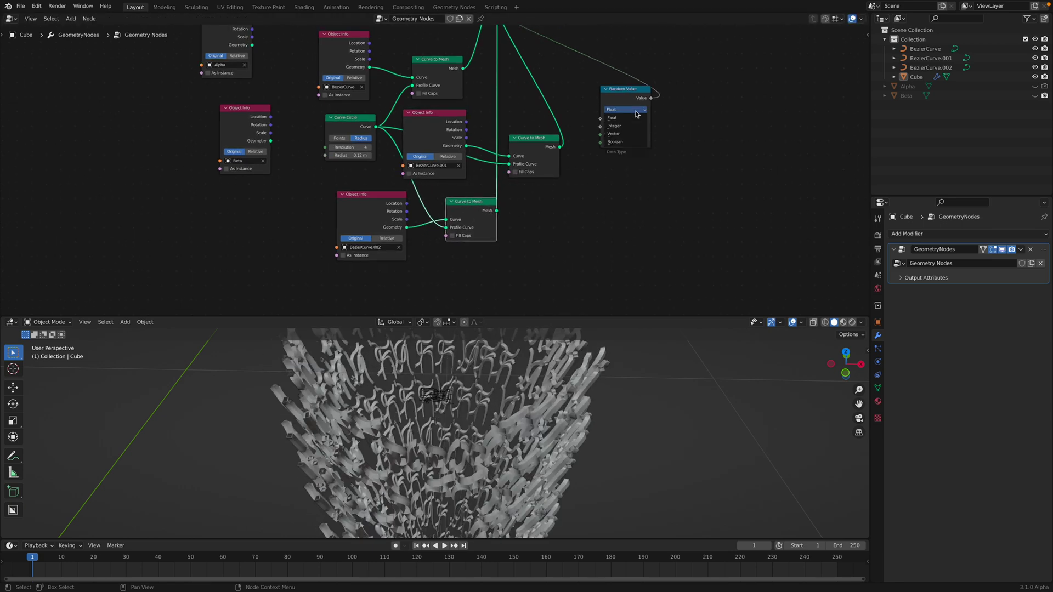
{"action": "left_click", "coordinate": [635, 126]}
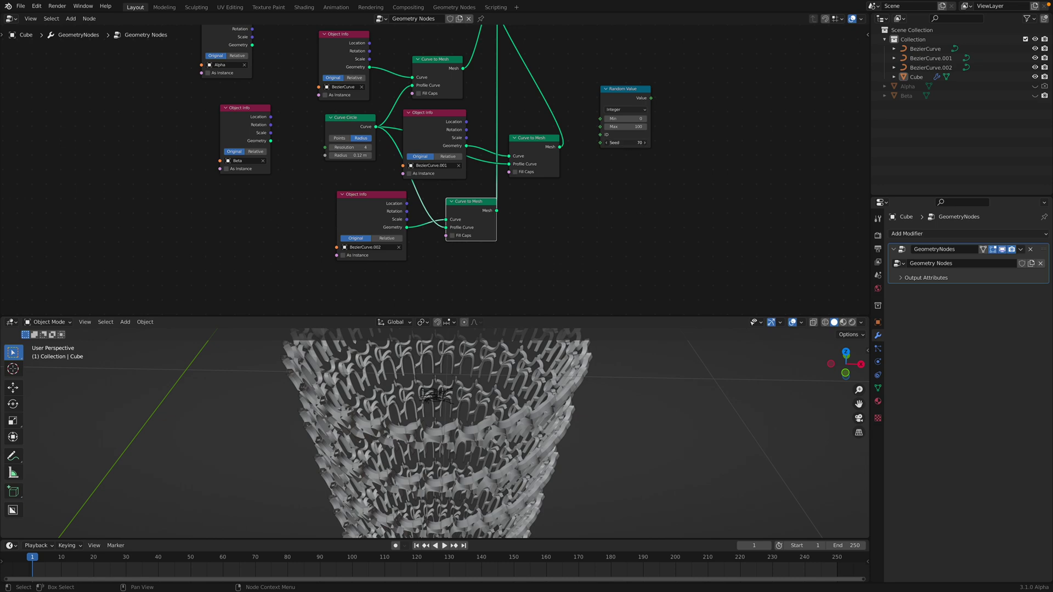
{"action": "left_click_drag", "start_coordinate": [633, 142], "coordinate": [620, 143]}
{"action": "middle_click_drag", "start_coordinate": [632, 105], "coordinate": [561, 174]}
{"action": "scroll", "coordinate": [561, 174], "scroll_direction": "down", "scroll_amount": 2}
{"action": "middle_click_drag", "start_coordinate": [561, 174], "coordinate": [558, 184]}
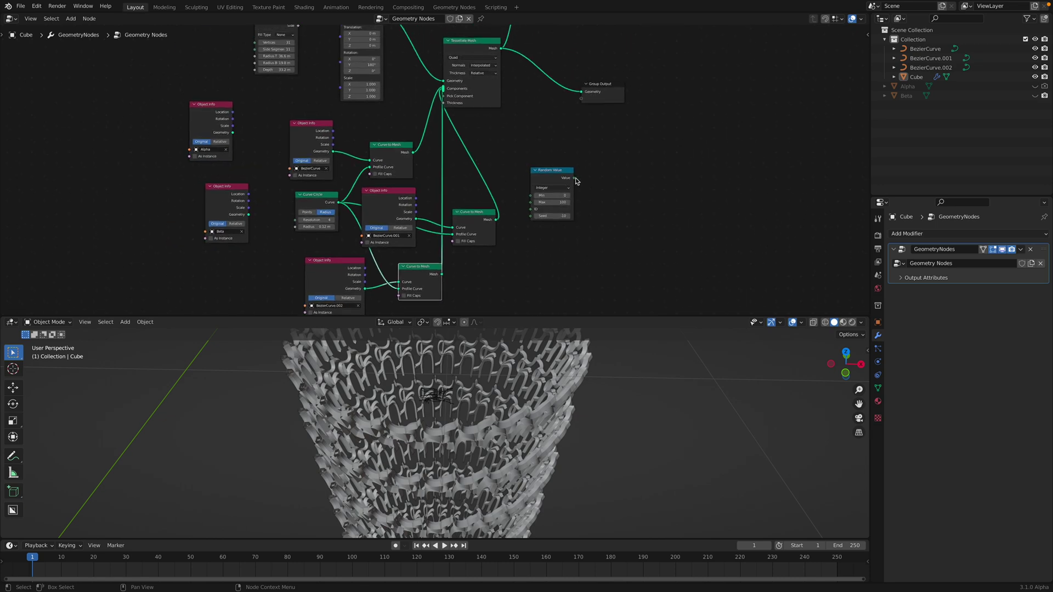
Reconnect the Random Value node to Tessellate Mesh and set its maximum to 3 and seed to 24
{"action": "left_click_drag", "start_coordinate": [576, 178], "coordinate": [594, 154]}
{"action": "left_click_drag", "start_coordinate": [450, 98], "coordinate": [510, 107]}
{"action": "left_click_drag", "start_coordinate": [558, 215], "coordinate": [571, 216]}
{"action": "scroll", "coordinate": [569, 185], "scroll_direction": "up", "scroll_amount": 1}
{"action": "key", "text": "Return"}
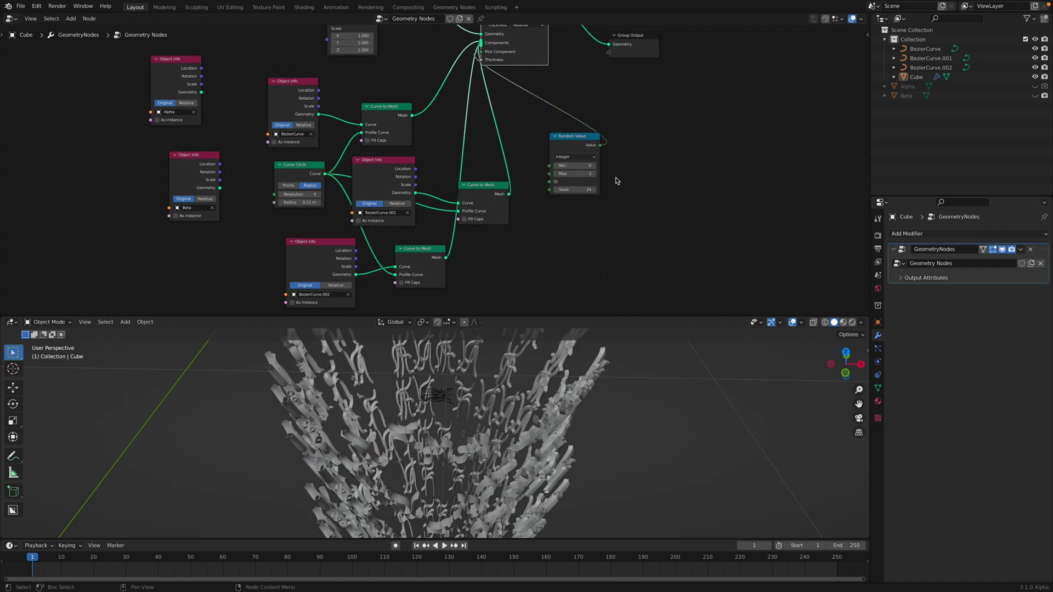
Adjust the Random Value node's maximum and seed, and save the file
{"action": "left_click", "coordinate": [556, 174]}
{"action": "left_click_drag", "start_coordinate": [566, 190], "coordinate": [620, 190]}
{"action": "middle_click_drag", "start_coordinate": [543, 393], "coordinate": [500, 378]}
{"action": "scroll", "coordinate": [579, 386], "scroll_direction": "down", "scroll_amount": 3}
{"action": "key", "text": "ctrl+s"}
Rearrange the Instance on Points, Align Euler to Vector, Curve Circle, Position and Group Output nodes further right
{"action": "middle_click_drag", "start_coordinate": [532, 136], "coordinate": [485, 208]}
{"action": "left_click_drag", "start_coordinate": [579, 114], "coordinate": [678, 126]}
{"action": "middle_click_drag", "start_coordinate": [603, 101], "coordinate": [506, 229]}
{"action": "scroll", "coordinate": [458, 162], "scroll_direction": "down", "scroll_amount": 3}
{"action": "left_click_drag", "start_coordinate": [427, 69], "coordinate": [539, 74]}
{"action": "left_click_drag", "start_coordinate": [357, 105], "coordinate": [458, 103]}
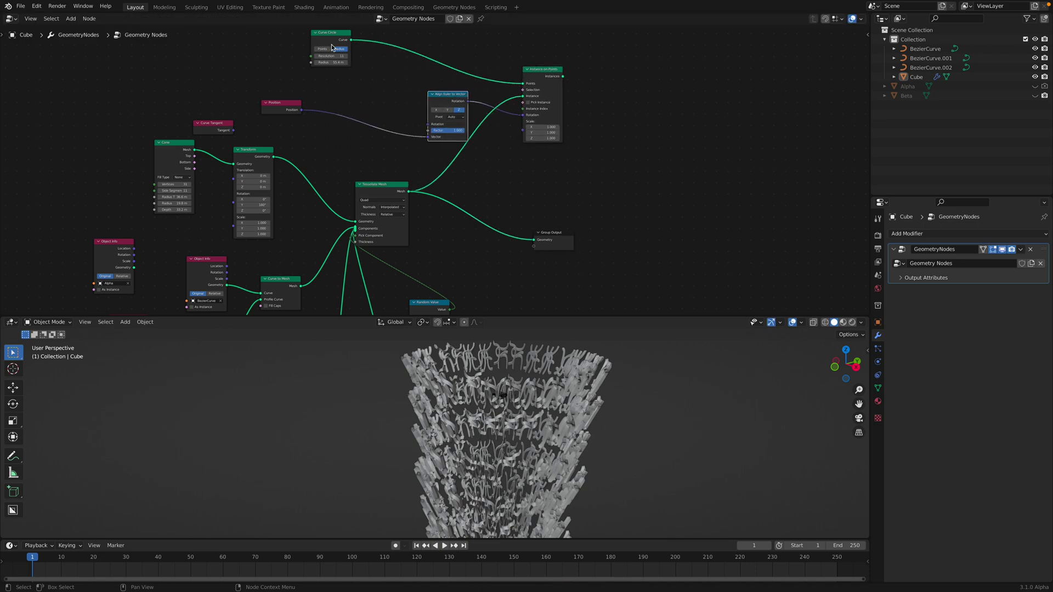
{"action": "left_click_drag", "start_coordinate": [331, 43], "coordinate": [400, 51]}
{"action": "left_click_drag", "start_coordinate": [288, 107], "coordinate": [401, 86]}
{"action": "left_click_drag", "start_coordinate": [573, 234], "coordinate": [698, 150]}
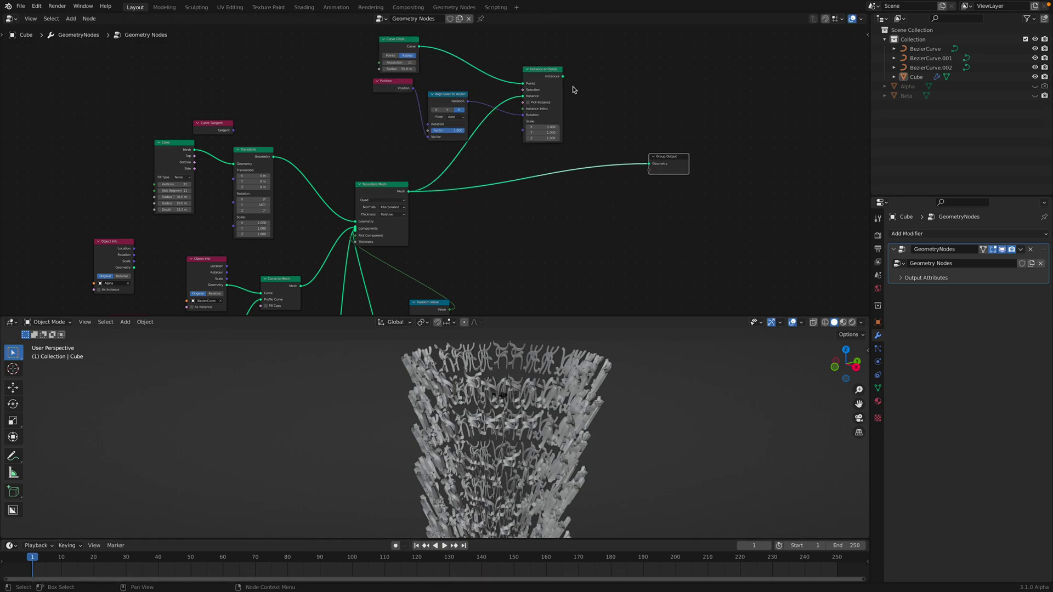
Connect the Instance on Points instances to the Group Output geometry and save the file
{"action": "left_click_drag", "start_coordinate": [563, 78], "coordinate": [652, 162]}
{"action": "scroll", "coordinate": [578, 412], "scroll_direction": "down", "scroll_amount": 7}
{"action": "middle_click_drag", "start_coordinate": [575, 409], "coordinate": [584, 481]}
{"action": "scroll", "coordinate": [568, 471], "scroll_direction": "up", "scroll_amount": 4}
{"action": "key", "text": "ctrl+s"}
Set the Cone node's top radius to 10 m and its bottom radius to 34 m
{"action": "scroll", "coordinate": [584, 481], "scroll_direction": "down", "scroll_amount": 2}
{"action": "middle_click_drag", "start_coordinate": [311, 269], "coordinate": [446, 173]}
{"action": "scroll", "coordinate": [446, 172], "scroll_direction": "up", "scroll_amount": 3}
{"action": "middle_click_drag", "start_coordinate": [301, 193], "coordinate": [402, 207]}
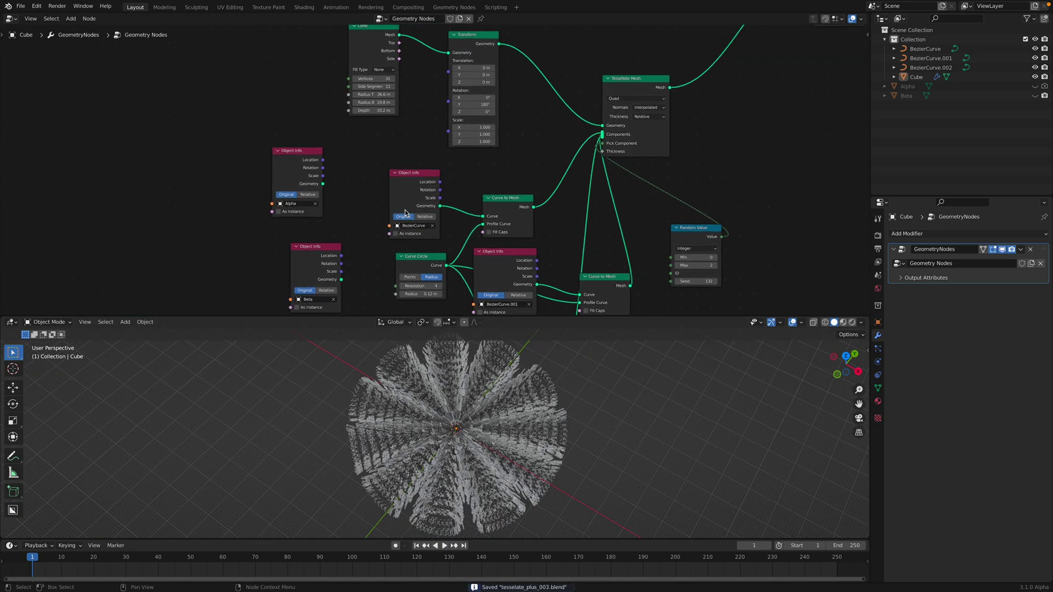
{"action": "scroll", "coordinate": [399, 205], "scroll_direction": "up", "scroll_amount": 3}
{"action": "left_click_drag", "start_coordinate": [392, 182], "coordinate": [385, 180]}
{"action": "middle_click_drag", "start_coordinate": [392, 135], "coordinate": [385, 193]}
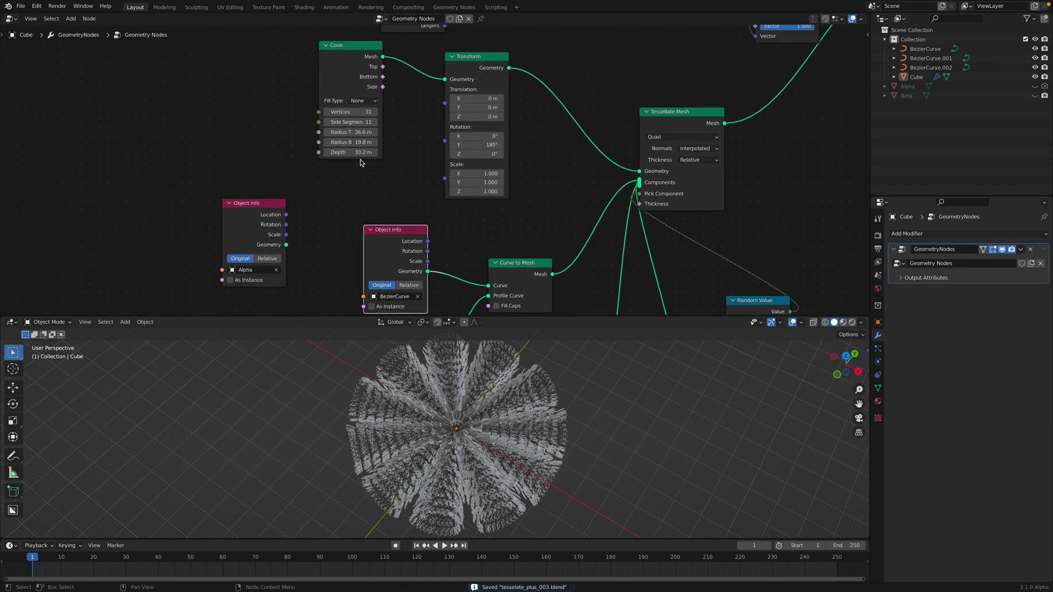
{"action": "left_click", "coordinate": [351, 132]}
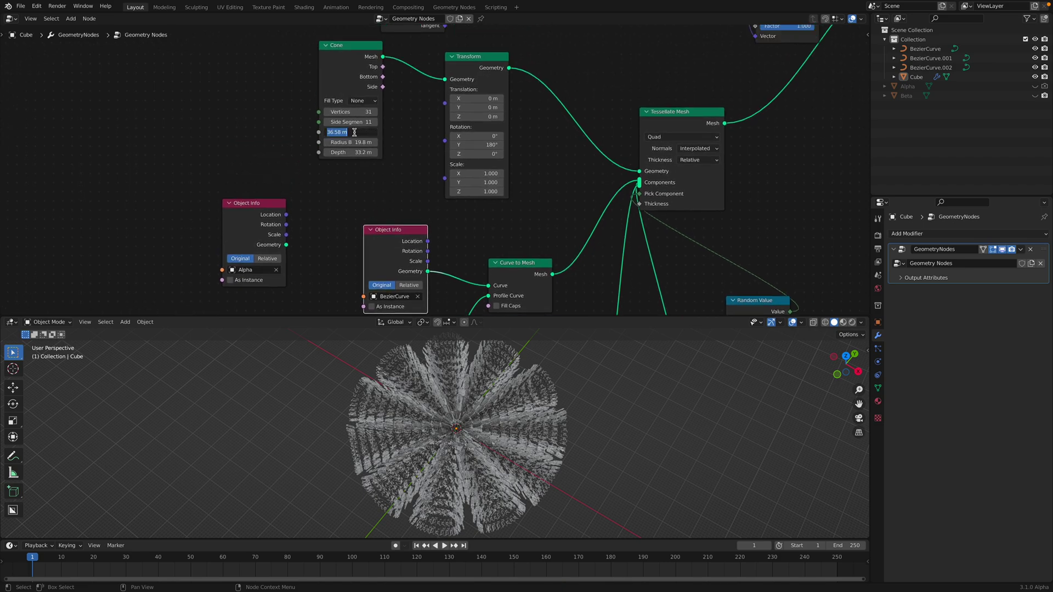
{"action": "type", "text": "10"}
{"action": "key", "text": "Return"}
{"action": "mouse_move", "coordinate": [354, 142]}
{"action": "left_mouse_down"}
{"action": "mouse_move", "coordinate": [387, 142]}
{"action": "mouse_move", "coordinate": [365, 122]}
{"action": "mouse_move", "coordinate": [340, 122]}
{"action": "mouse_move", "coordinate": [362, 122]}
{"action": "mouse_move", "coordinate": [351, 122]}
{"action": "left_mouse_up"}
{"action": "scroll", "coordinate": [470, 433], "scroll_direction": "down", "scroll_amount": 2}
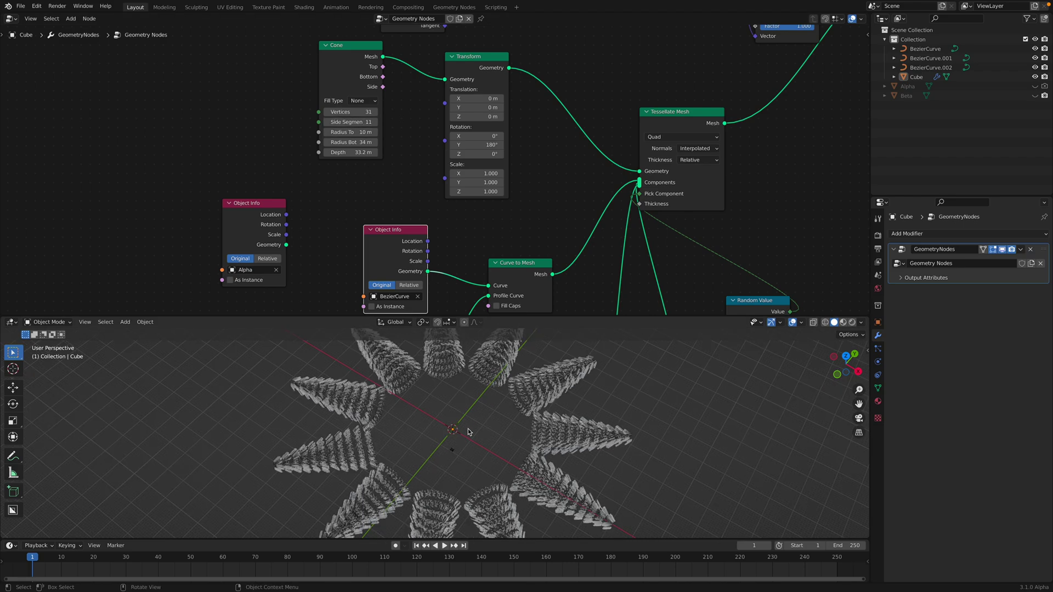
{"action": "middle_click_drag", "start_coordinate": [471, 433], "coordinate": [507, 425]}
Reduce the radius of the Curve Circle node feeding Instance on Points to 20 m
{"action": "middle_click_drag", "start_coordinate": [580, 178], "coordinate": [537, 231]}
{"action": "middle_click_drag", "start_coordinate": [669, 109], "coordinate": [433, 194]}
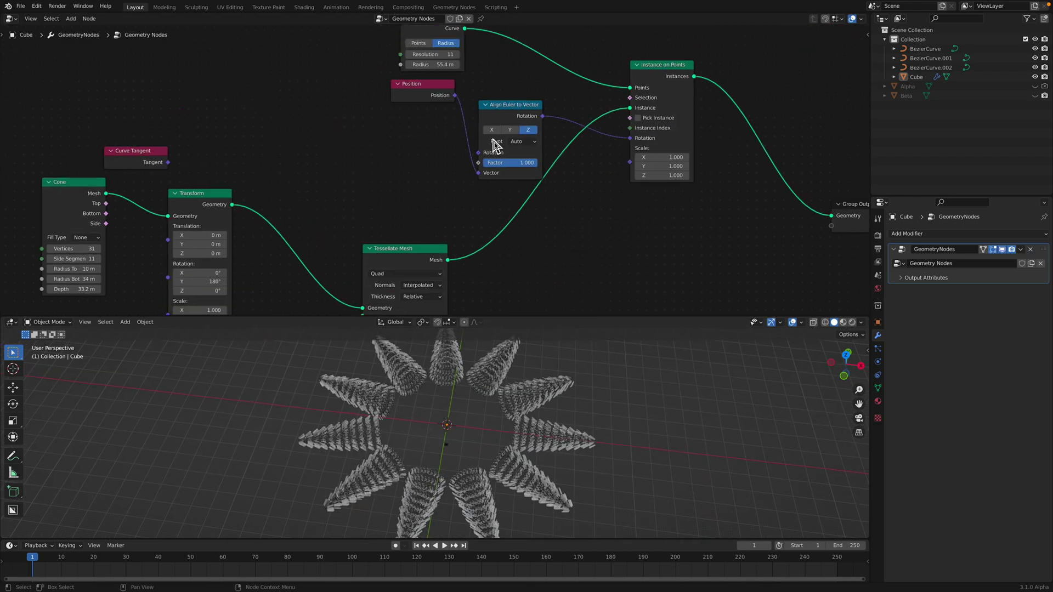
{"action": "middle_click_drag", "start_coordinate": [448, 64], "coordinate": [443, 108]}
{"action": "left_click_drag", "start_coordinate": [443, 108], "coordinate": [414, 108]}
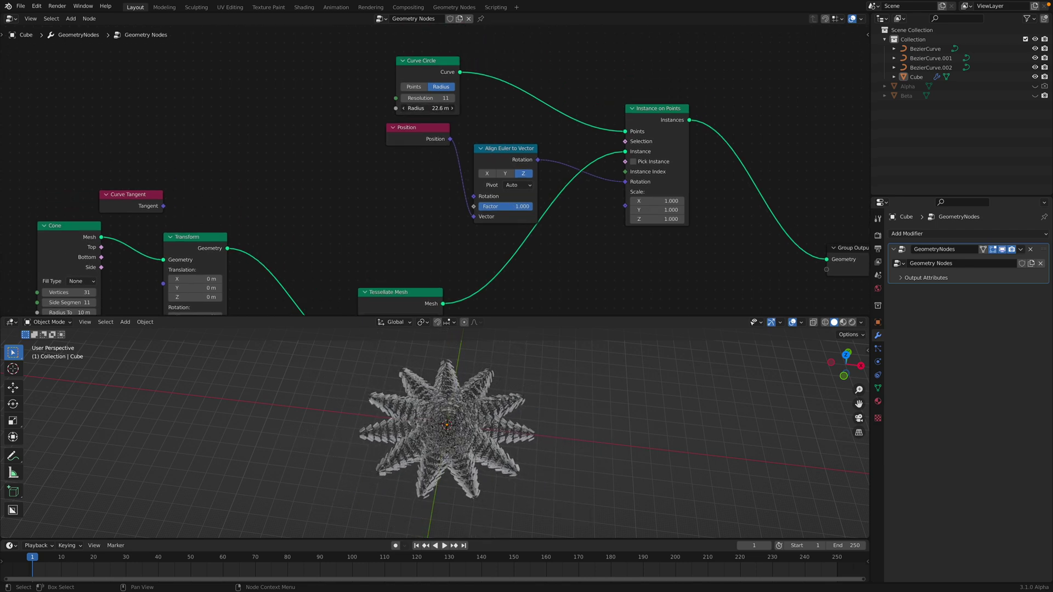
{"action": "scroll", "coordinate": [550, 377], "scroll_direction": "up", "scroll_amount": 7}
{"action": "middle_click_drag", "start_coordinate": [551, 377], "coordinate": [621, 534]}
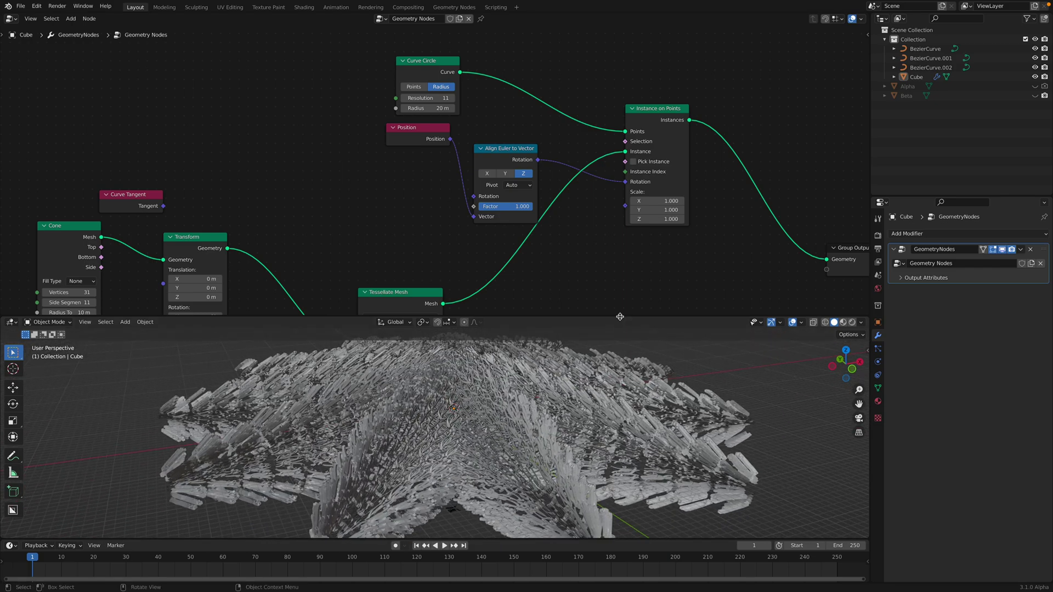
Enlarge the 3D viewport to examine the ring of instanced cones, then give the node editor more height again
{"action": "left_click_drag", "start_coordinate": [620, 317], "coordinate": [564, 185]}
{"action": "middle_click_drag", "start_coordinate": [567, 247], "coordinate": [575, 344]}
{"action": "middle_click_drag", "start_coordinate": [575, 380], "coordinate": [571, 290]}
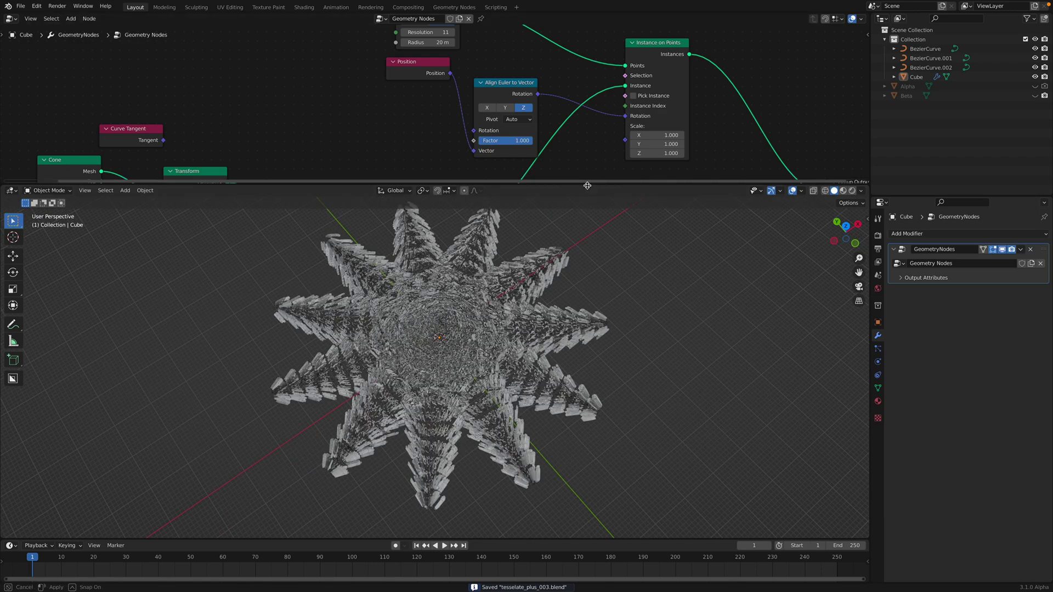
{"action": "left_click_drag", "start_coordinate": [587, 185], "coordinate": [587, 272]}
{"action": "middle_click_drag", "start_coordinate": [668, 212], "coordinate": [648, 143]}
{"action": "middle_click_drag", "start_coordinate": [571, 170], "coordinate": [579, 100]}
{"action": "left_click", "coordinate": [927, 58]}
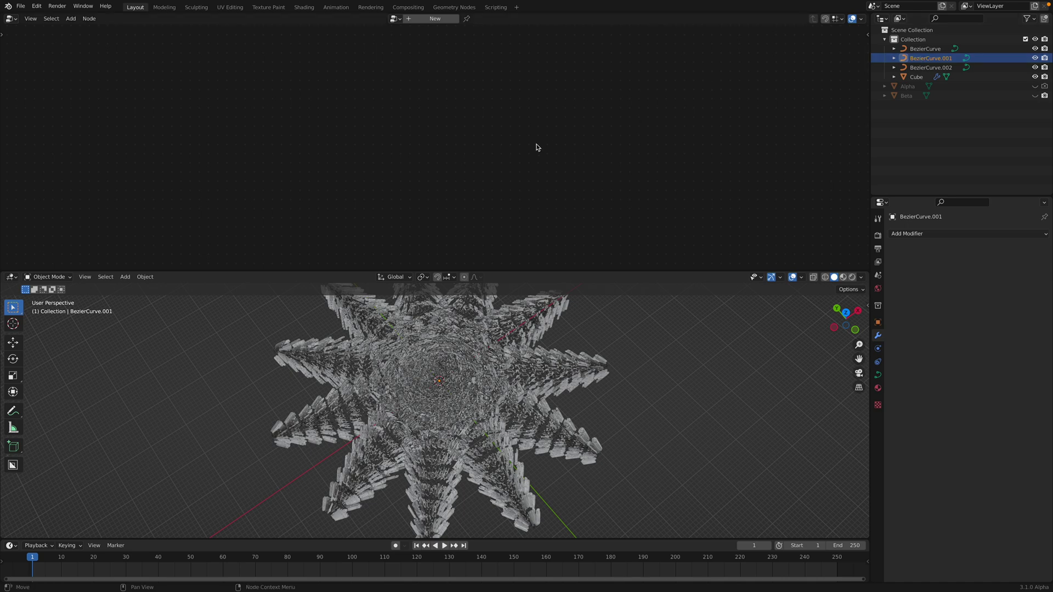
{"action": "left_click", "coordinate": [908, 87]}
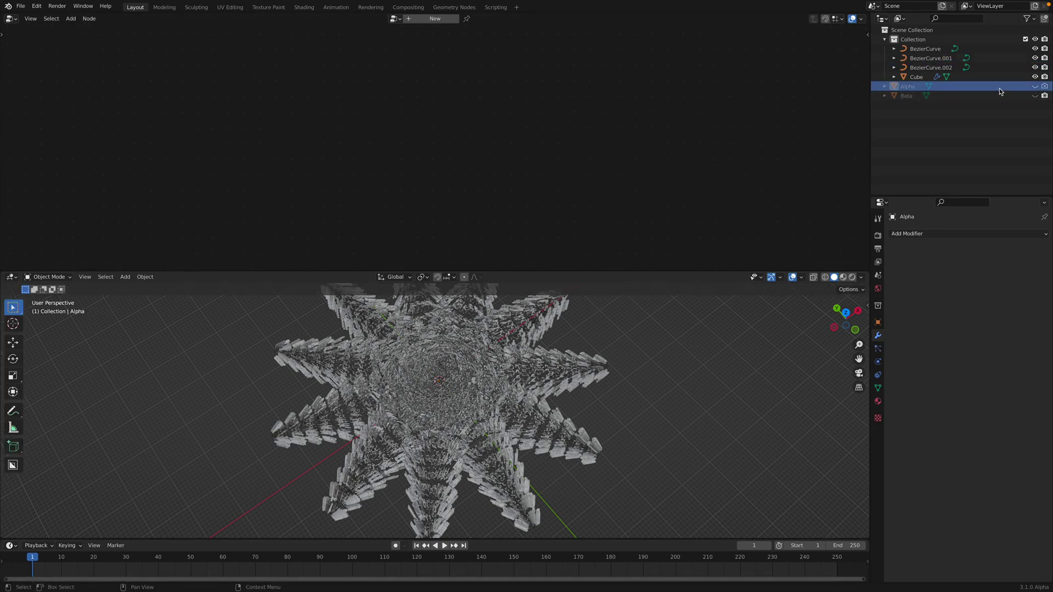
{"action": "left_click", "coordinate": [939, 58]}
{"action": "left_click", "coordinate": [917, 77]}
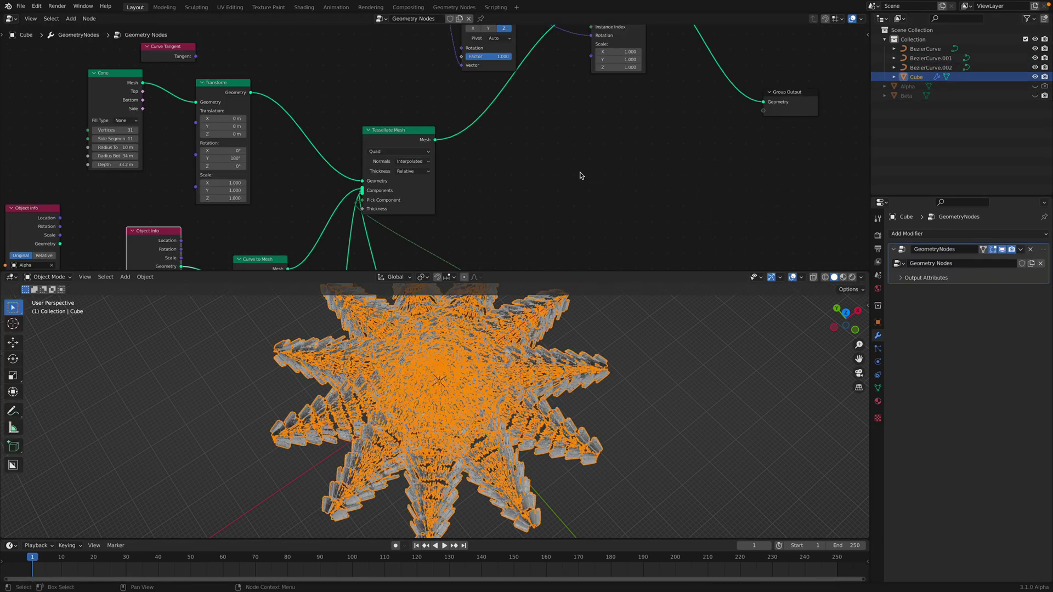
Move the Tessellate Mesh and instancing nodes further right, shift the Random Value node beside the curve nodes, and enlarge the node editor
{"action": "middle_click_drag", "start_coordinate": [634, 73], "coordinate": [482, 156]}
{"action": "scroll", "coordinate": [478, 153], "scroll_direction": "down", "scroll_amount": 3}
{"action": "key", "text": "b"}
{"action": "left_click_drag", "start_coordinate": [351, 43], "coordinate": [570, 181]}
{"action": "key", "text": "g"}
{"action": "left_click", "coordinate": [686, 183]}
{"action": "middle_click_drag", "start_coordinate": [466, 218], "coordinate": [536, 155]}
{"action": "scroll", "coordinate": [536, 155], "scroll_direction": "up", "scroll_amount": 4}
{"action": "left_click_drag", "start_coordinate": [470, 202], "coordinate": [428, 196]}
{"action": "middle_click_drag", "start_coordinate": [377, 180], "coordinate": [360, 153]}
{"action": "left_click_drag", "start_coordinate": [508, 270], "coordinate": [511, 323]}
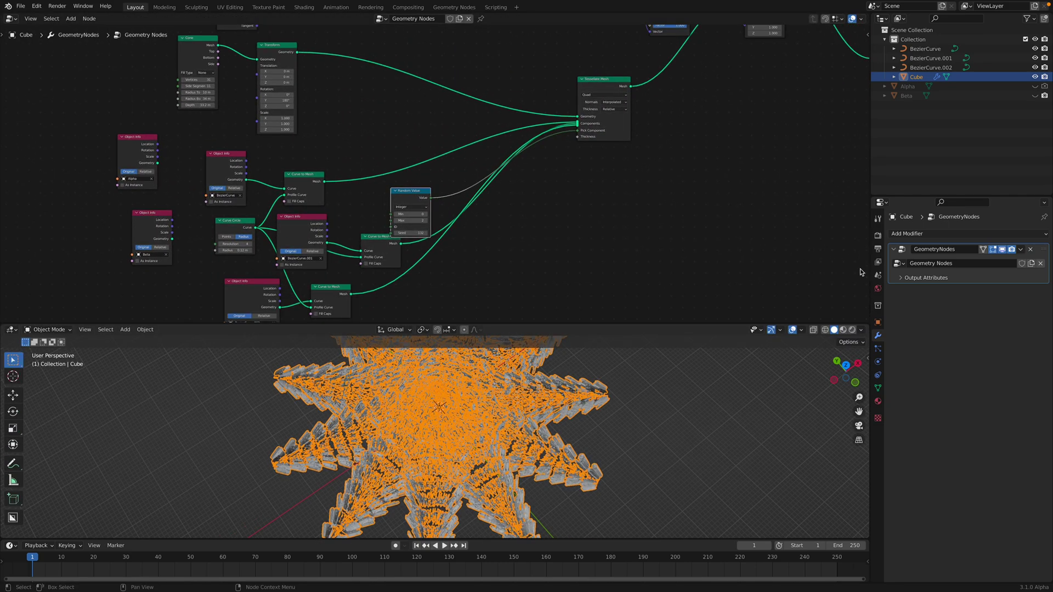
Move the Cone and Transform nodes right so they sit close to the Tessellate Mesh node
{"action": "middle_click_drag", "start_coordinate": [604, 152], "coordinate": [677, 231]}
{"action": "scroll", "coordinate": [675, 230], "scroll_direction": "up", "scroll_amount": 3}
{"action": "left_click_drag", "start_coordinate": [311, 115], "coordinate": [551, 96]}
{"action": "left_click_drag", "start_coordinate": [194, 110], "coordinate": [469, 83]}
{"action": "left_click_drag", "start_coordinate": [532, 96], "coordinate": [562, 88]}
{"action": "middle_click_drag", "start_coordinate": [666, 125], "coordinate": [401, 83]}
{"action": "scroll", "coordinate": [400, 83], "scroll_direction": "up", "scroll_amount": 2}
{"action": "left_click_drag", "start_coordinate": [463, 121], "coordinate": [462, 126]}
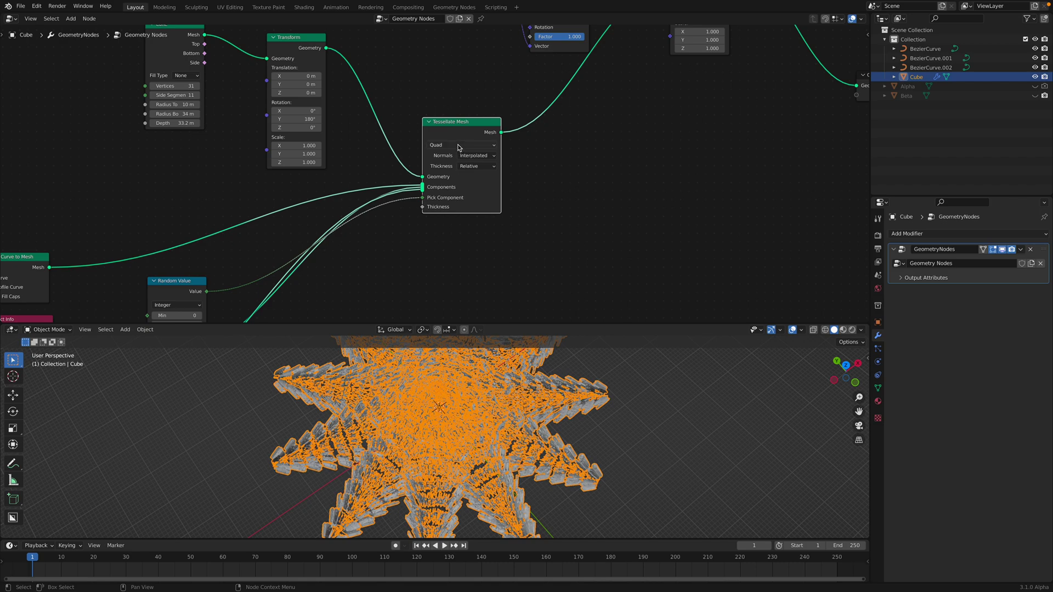
Try the Fan mode on the Tessellate Mesh node and switch it back to Quad
{"action": "left_click", "coordinate": [459, 145]}
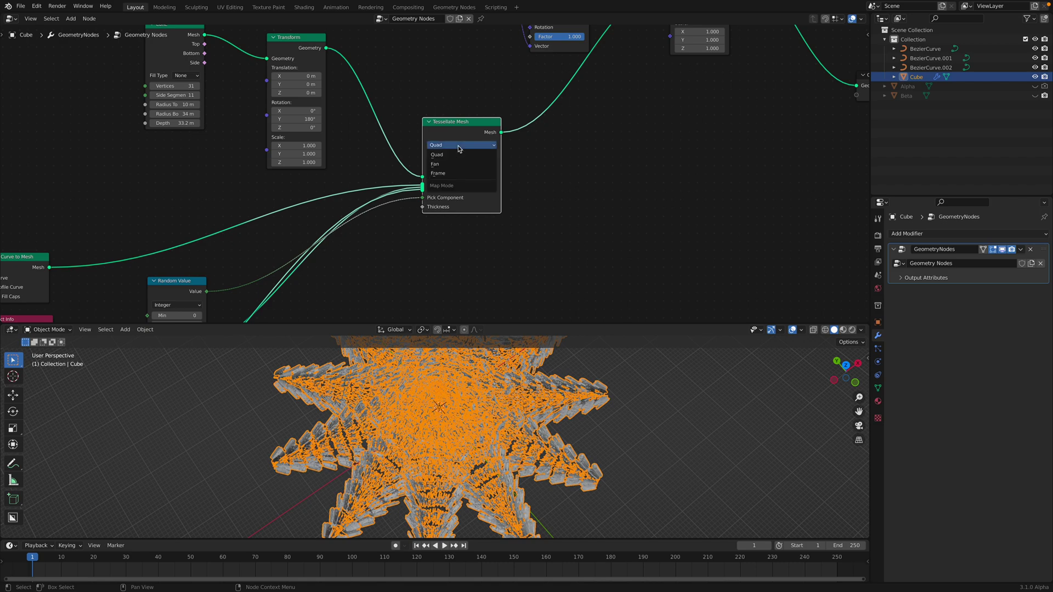
{"action": "key", "text": "Return"}
{"action": "middle_click_drag", "start_coordinate": [535, 381], "coordinate": [599, 371]}
{"action": "left_click", "coordinate": [599, 370]}
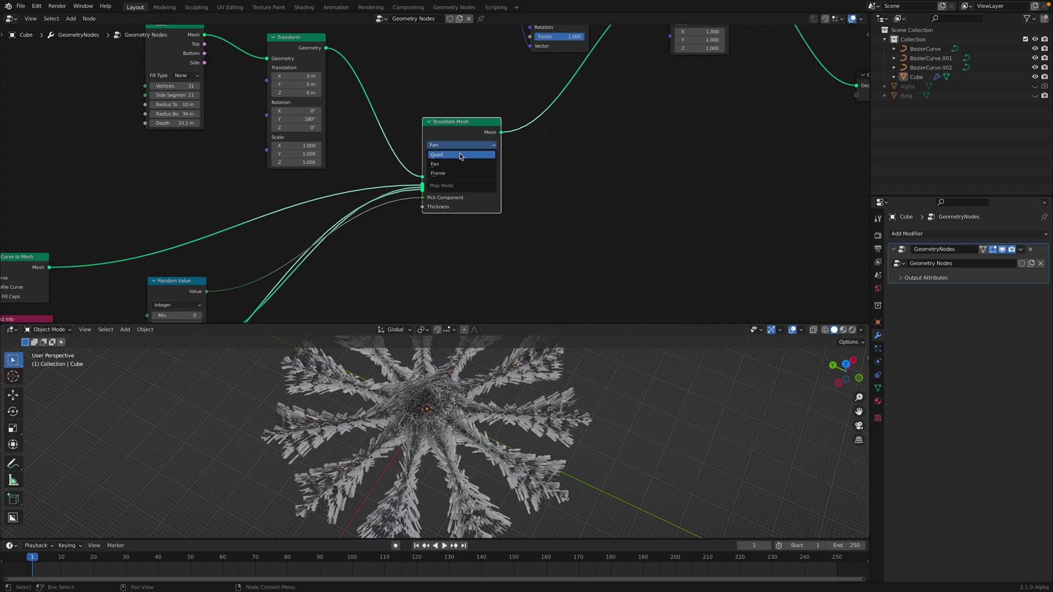
{"action": "left_click", "coordinate": [460, 155]}
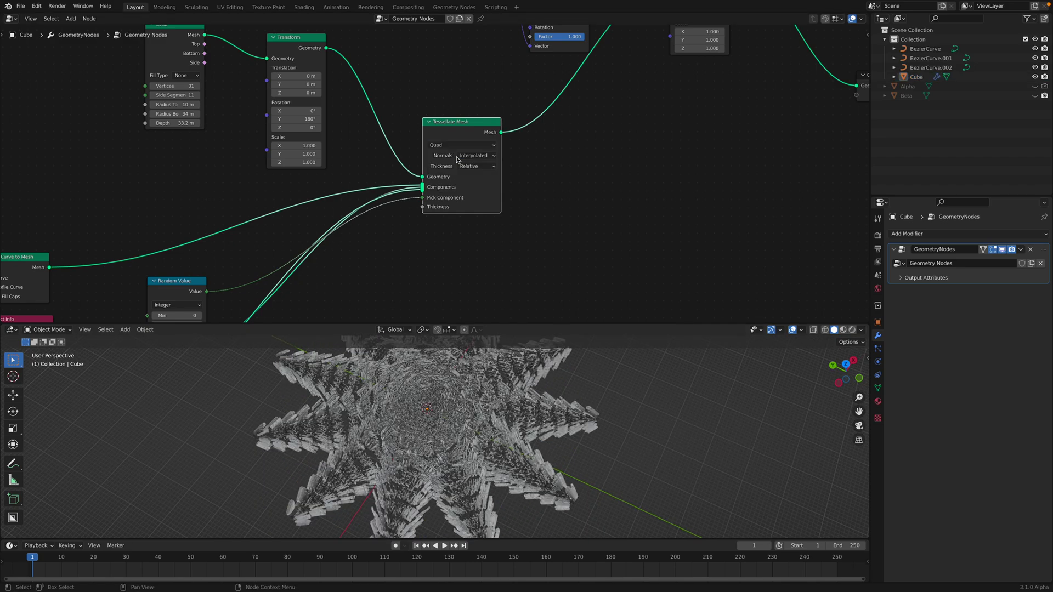
Save the file, add a second Random Value node and connect it to the Tessellate Mesh thickness
{"action": "scroll", "coordinate": [456, 152], "scroll_direction": "down", "scroll_amount": 2}
{"action": "scroll", "coordinate": [456, 153], "scroll_direction": "down", "scroll_amount": 5}
{"action": "key", "text": "ctrl+s"}
{"action": "key", "text": "shift+a"}
{"action": "type", "text": "ra"}
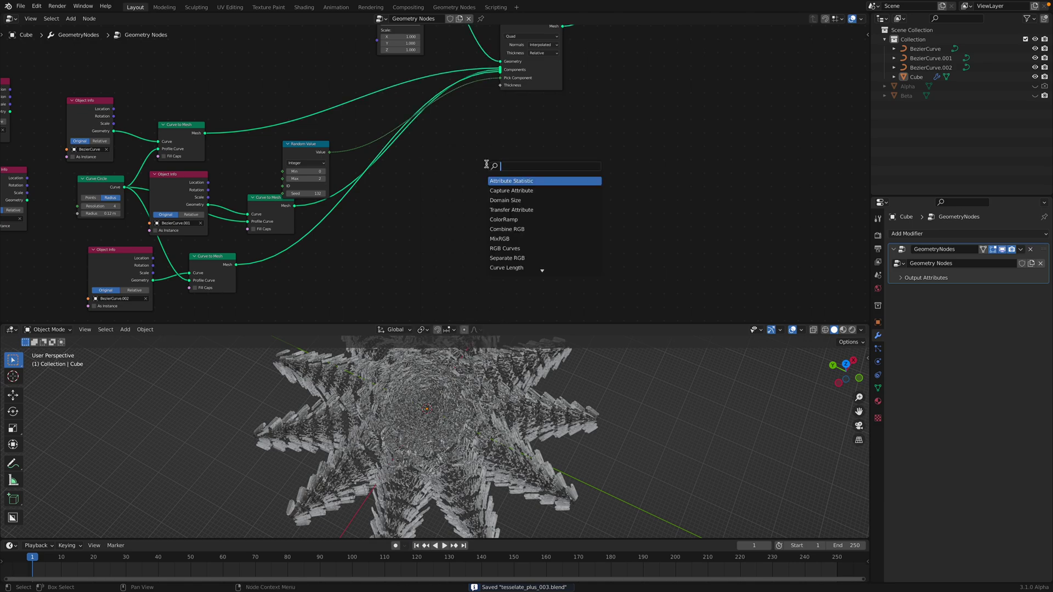
{"action": "type", "text": "ndom n"}
{"action": "key", "text": "BackSpace"}
{"action": "key", "text": "Return"}
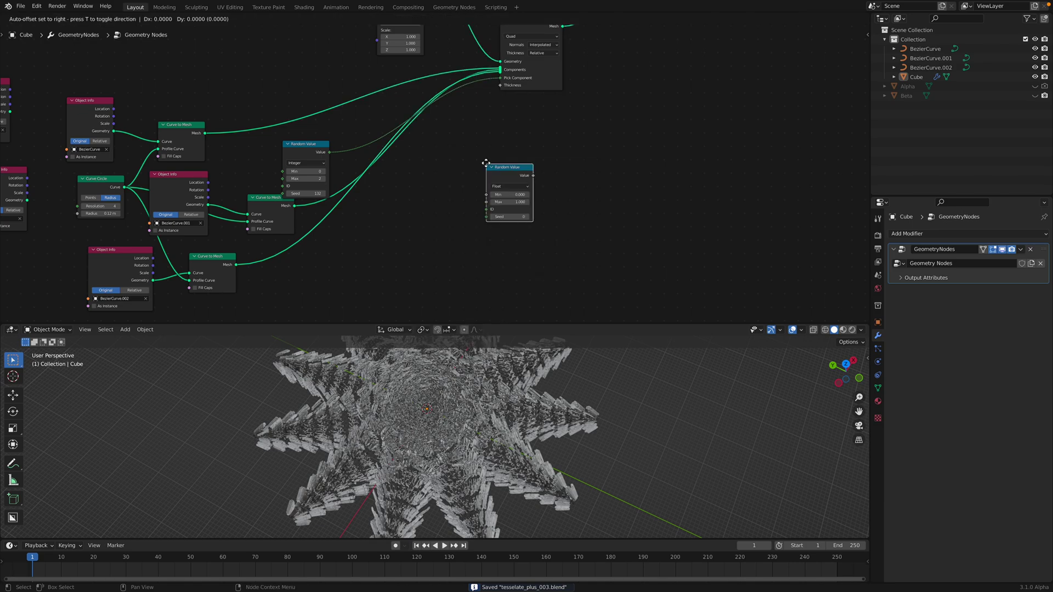
{"action": "left_click", "coordinate": [428, 144]}
{"action": "scroll", "coordinate": [465, 153], "scroll_direction": "up", "scroll_amount": 2}
{"action": "left_click_drag", "start_coordinate": [482, 153], "coordinate": [512, 71]}
Set the thickness Random Value node's minimum to 0.140, maximum to 0.320 and seed to 108
{"action": "left_click_drag", "start_coordinate": [456, 200], "coordinate": [386, 183]}
{"action": "left_click_drag", "start_coordinate": [461, 174], "coordinate": [454, 174]}
{"action": "scroll", "coordinate": [518, 429], "scroll_direction": "down", "scroll_amount": 3}
{"action": "middle_click_drag", "start_coordinate": [520, 429], "coordinate": [556, 375]}
{"action": "left_click_drag", "start_coordinate": [454, 200], "coordinate": [476, 200]}
Move the BezierCurve Object Info node up and set the integer Random Value node's seed to 214
{"action": "middle_click_drag", "start_coordinate": [133, 177], "coordinate": [424, 211]}
{"action": "left_click_drag", "start_coordinate": [322, 139], "coordinate": [326, 119]}
{"action": "middle_click_drag", "start_coordinate": [490, 190], "coordinate": [452, 134]}
{"action": "scroll", "coordinate": [453, 135], "scroll_direction": "up", "scroll_amount": 1}
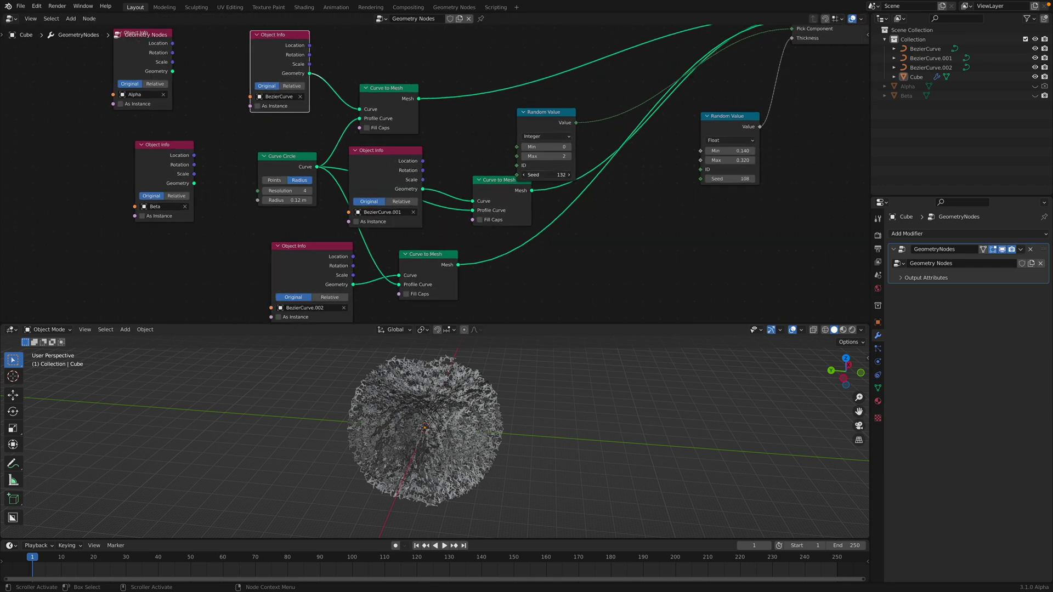
{"action": "left_click_drag", "start_coordinate": [545, 175], "coordinate": [549, 175]}
Reshape the Cone with 27 vertices, 3 side segments, top radius 13.2 m, bottom radius 67.4 m and depth 23.6 m
{"action": "middle_click_drag", "start_coordinate": [502, 170], "coordinate": [373, 369]}
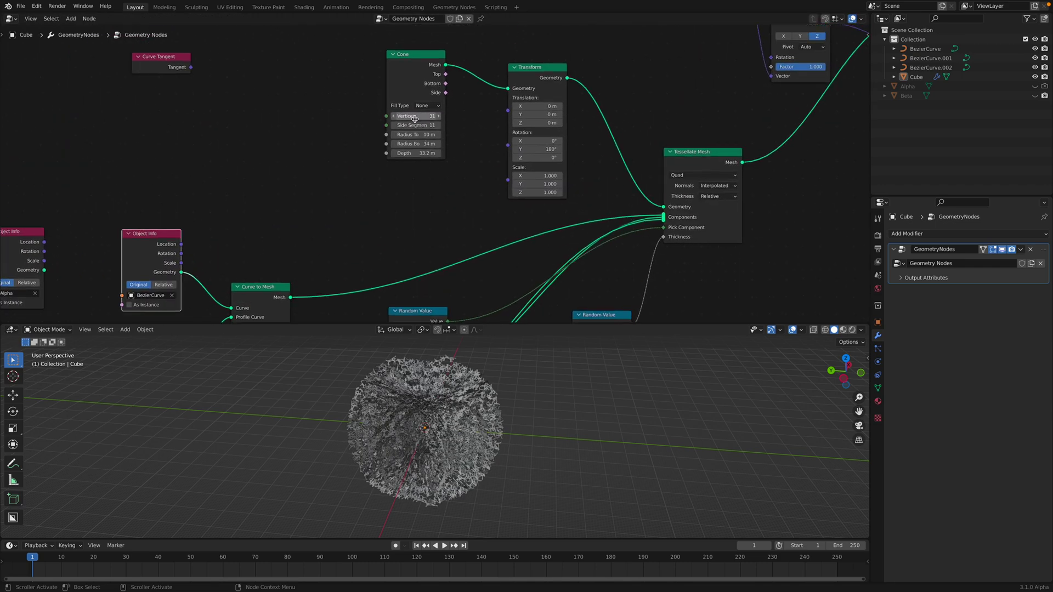
{"action": "mouse_move", "coordinate": [416, 124]}
{"action": "left_mouse_down"}
{"action": "mouse_move", "coordinate": [374, 124]}
{"action": "mouse_move", "coordinate": [421, 116]}
{"action": "left_mouse_up"}
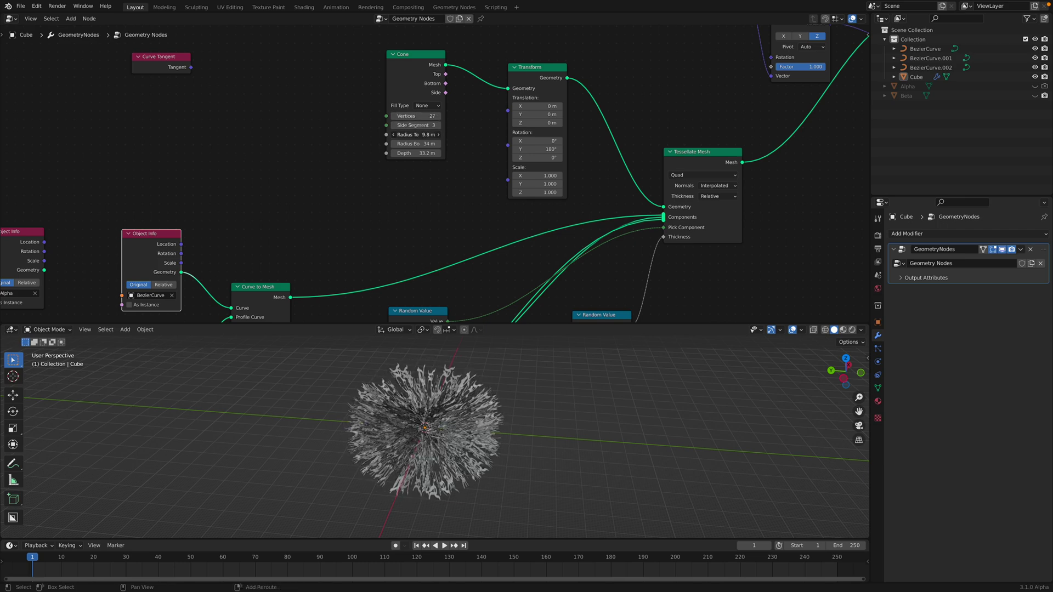
{"action": "mouse_move", "coordinate": [416, 143]}
{"action": "left_mouse_down"}
{"action": "mouse_move", "coordinate": [400, 143]}
{"action": "mouse_move", "coordinate": [412, 135]}
{"action": "left_mouse_up"}
{"action": "middle_click_drag", "start_coordinate": [483, 430], "coordinate": [521, 441]}
{"action": "scroll", "coordinate": [503, 428], "scroll_direction": "up", "scroll_amount": 2}
{"action": "left_click", "coordinate": [844, 372]}
{"action": "left_click_drag", "start_coordinate": [424, 134], "coordinate": [399, 153]}
{"action": "scroll", "coordinate": [472, 365], "scroll_direction": "down", "scroll_amount": 3}
{"action": "middle_click_drag", "start_coordinate": [593, 395], "coordinate": [596, 342]}
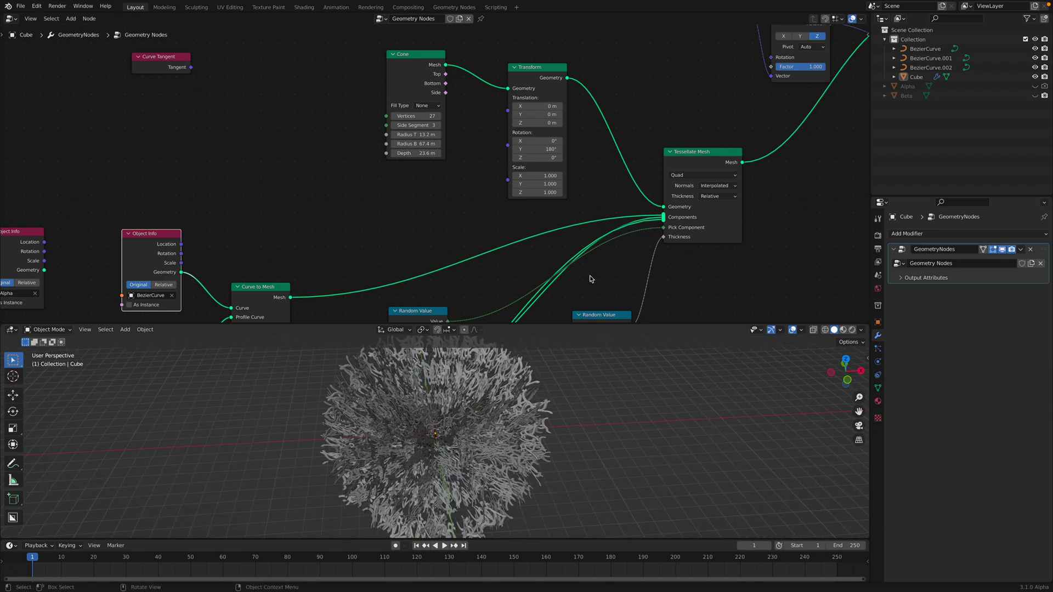
Connect the Tessellate Mesh output directly to the Group Output, bypassing the instancing, and view the result from the top
{"action": "scroll", "coordinate": [733, 129], "scroll_direction": "down", "scroll_amount": 2}
{"action": "middle_click_drag", "start_coordinate": [735, 126], "coordinate": [413, 176]}
{"action": "left_click_drag", "start_coordinate": [418, 212], "coordinate": [648, 172]}
{"action": "left_click_drag", "start_coordinate": [718, 178], "coordinate": [732, 177]}
{"action": "middle_click_drag", "start_coordinate": [515, 466], "coordinate": [760, 394]}
{"action": "scroll", "coordinate": [476, 453], "scroll_direction": "up", "scroll_amount": 2}
{"action": "left_click", "coordinate": [845, 370]}
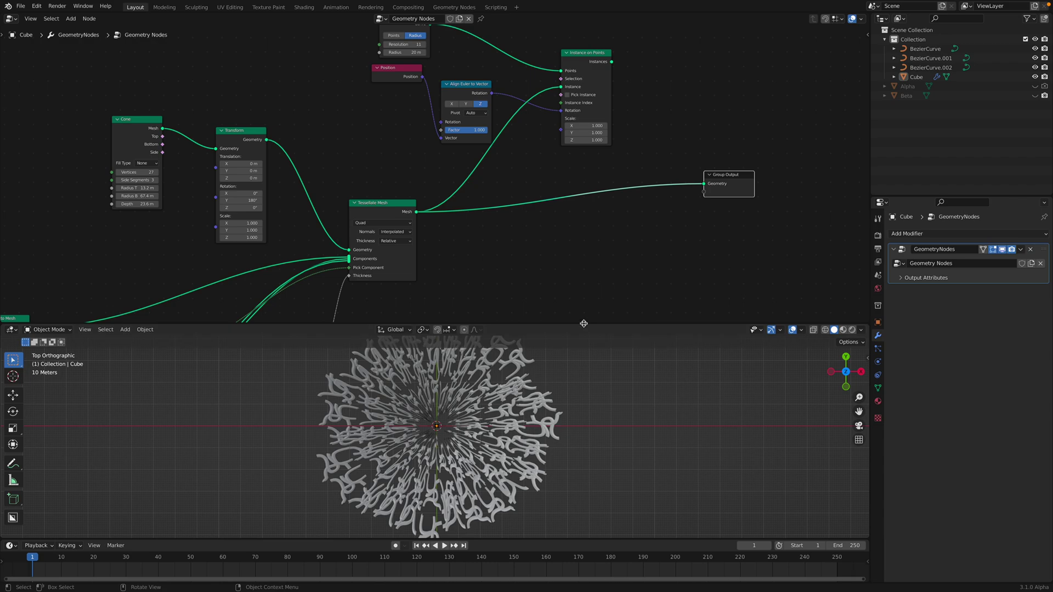
Enlarge the 3D viewport, raise the thickness Random Value node's maximum and set its minimum to -0.280
{"action": "left_click_drag", "start_coordinate": [583, 324], "coordinate": [576, 236]}
{"action": "scroll", "coordinate": [377, 144], "scroll_direction": "down", "scroll_amount": 1}
{"action": "middle_click_drag", "start_coordinate": [378, 135], "coordinate": [399, 50]}
{"action": "middle_click_drag", "start_coordinate": [277, 213], "coordinate": [358, 184]}
{"action": "middle_click_drag", "start_coordinate": [311, 226], "coordinate": [315, 185]}
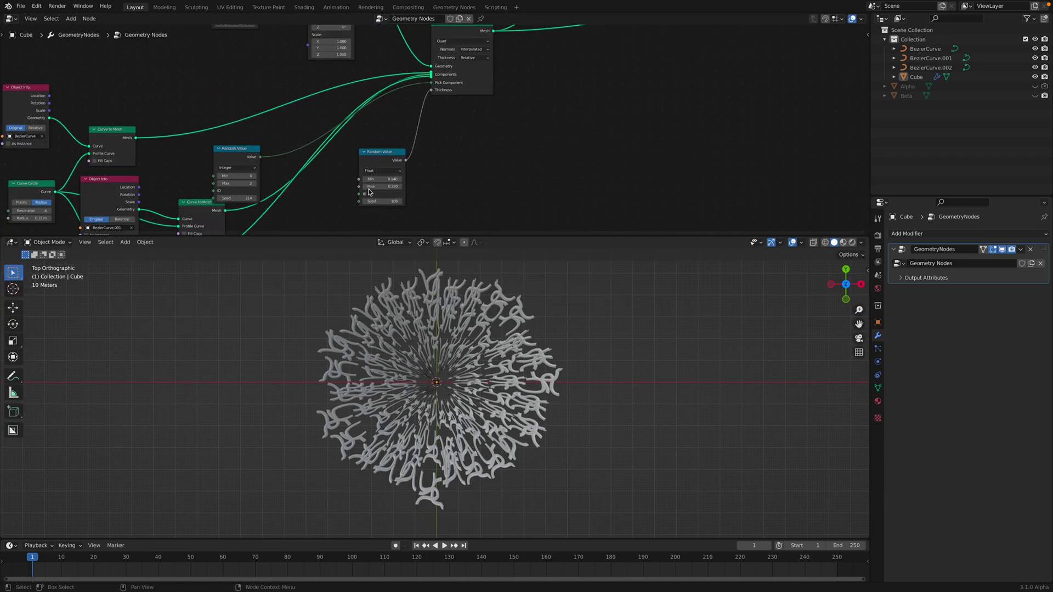
{"action": "left_click_drag", "start_coordinate": [391, 186], "coordinate": [448, 181]}
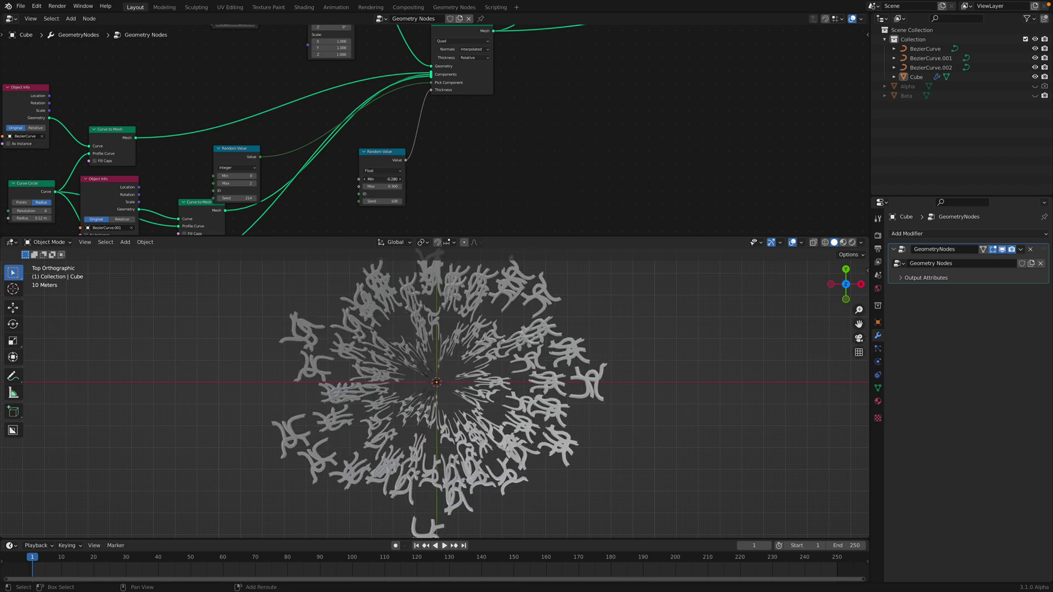
Nudge the Tessellate Mesh node slightly upward in the node graph
{"action": "scroll", "coordinate": [448, 180], "scroll_direction": "down", "scroll_amount": 5}
{"action": "middle_click_drag", "start_coordinate": [564, 114], "coordinate": [491, 233]}
{"action": "scroll", "coordinate": [471, 142], "scroll_direction": "up", "scroll_amount": 4}
{"action": "left_click", "coordinate": [540, 106]}
{"action": "left_click_drag", "start_coordinate": [540, 107], "coordinate": [538, 109]}
{"action": "middle_click_drag", "start_coordinate": [336, 158], "coordinate": [445, 102]}
{"action": "left_click_drag", "start_coordinate": [473, 177], "coordinate": [475, 166]}
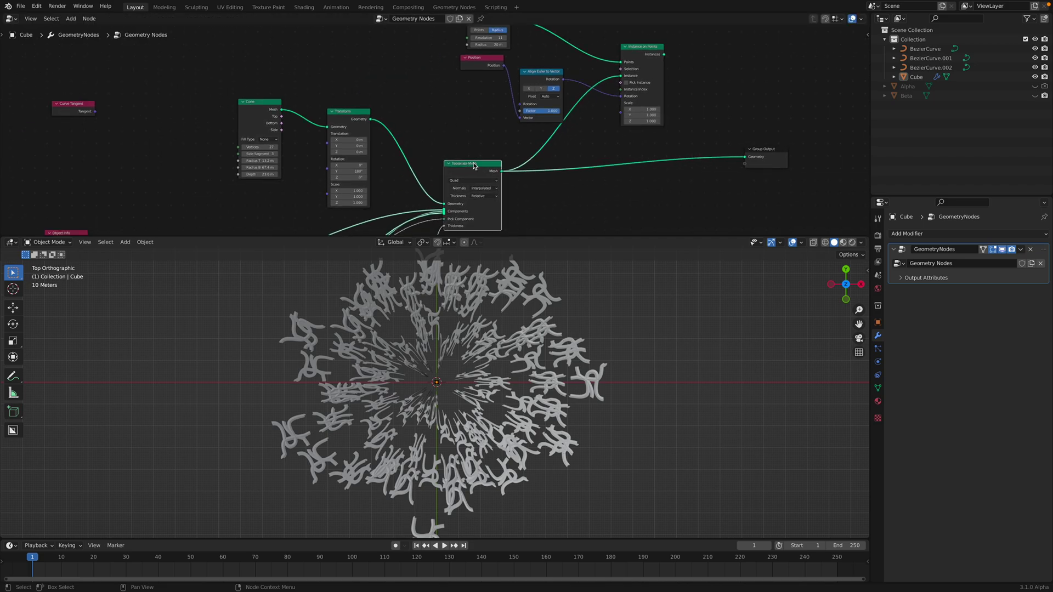
Examine the tessellated form from a tilted perspective and readjust the Tessellate Mesh node's position
{"action": "middle_click_drag", "start_coordinate": [530, 137], "coordinate": [451, 114]}
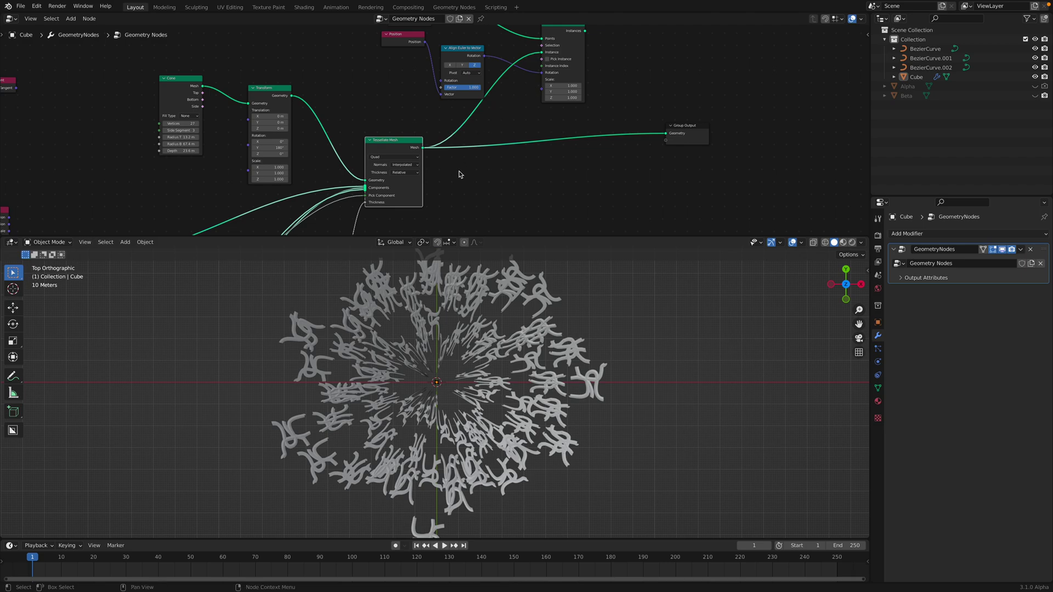
{"action": "scroll", "coordinate": [461, 176], "scroll_direction": "down", "scroll_amount": 2}
{"action": "scroll", "coordinate": [453, 169], "scroll_direction": "up", "scroll_amount": 1}
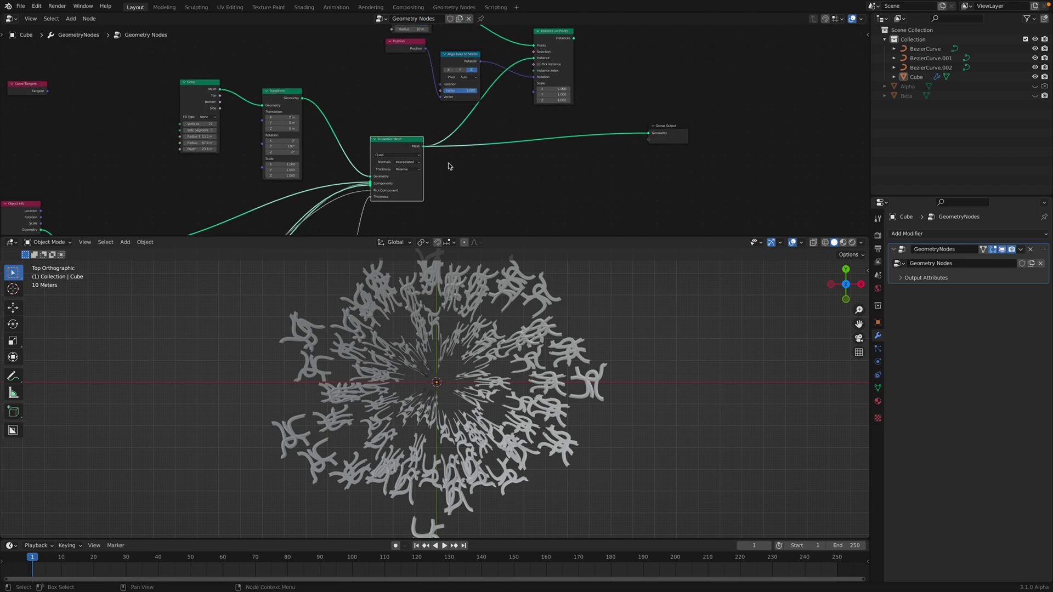
{"action": "left_click_drag", "start_coordinate": [420, 148], "coordinate": [433, 161]}
{"action": "middle_click_drag", "start_coordinate": [547, 385], "coordinate": [511, 407]}
{"action": "middle_click_drag", "start_coordinate": [460, 192], "coordinate": [451, 207]}
{"action": "scroll", "coordinate": [428, 197], "scroll_direction": "up", "scroll_amount": 4}
{"action": "left_click_drag", "start_coordinate": [399, 184], "coordinate": [402, 173]}
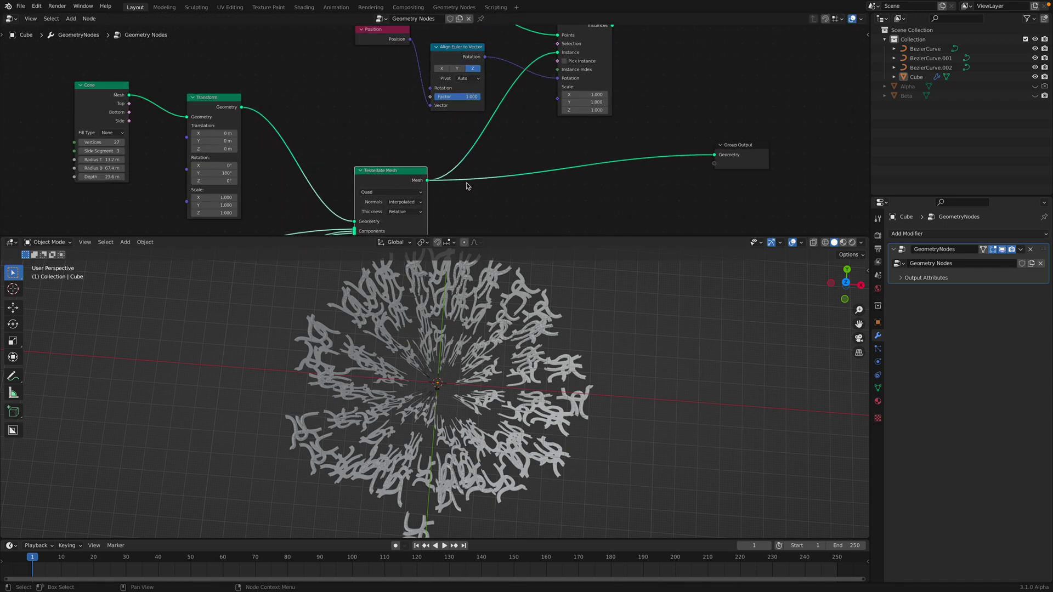